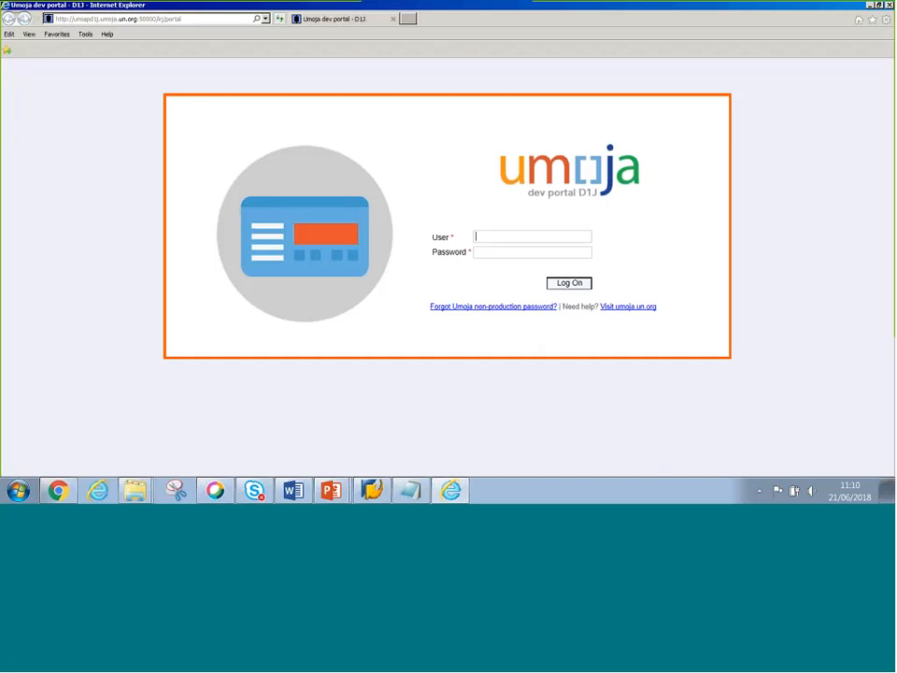
- Open the T3J training portal from Favorites and log in with the training user's ID and password
click(62, 35)
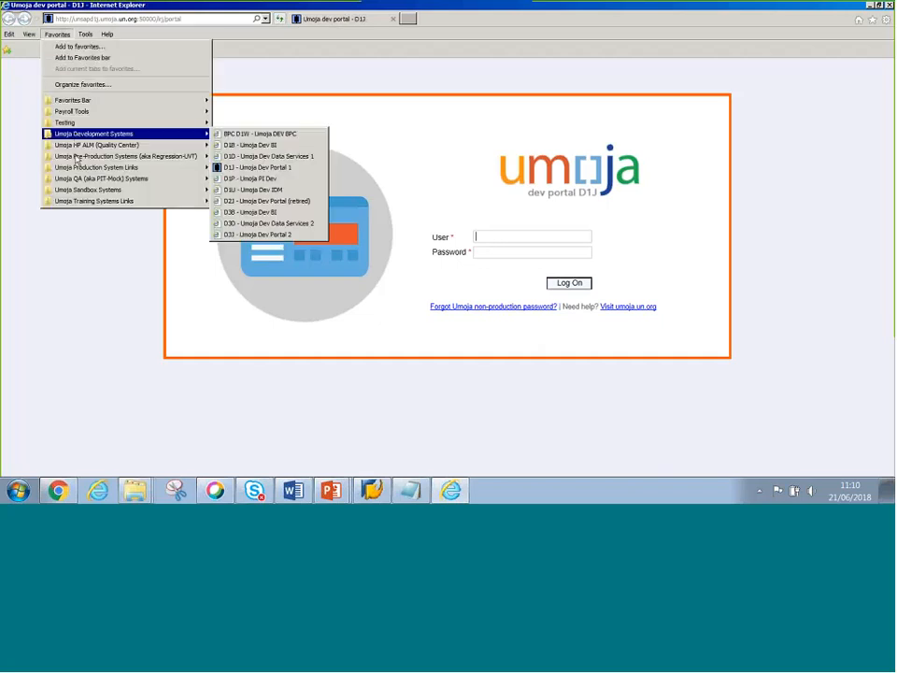
mouse_move(168, 201)
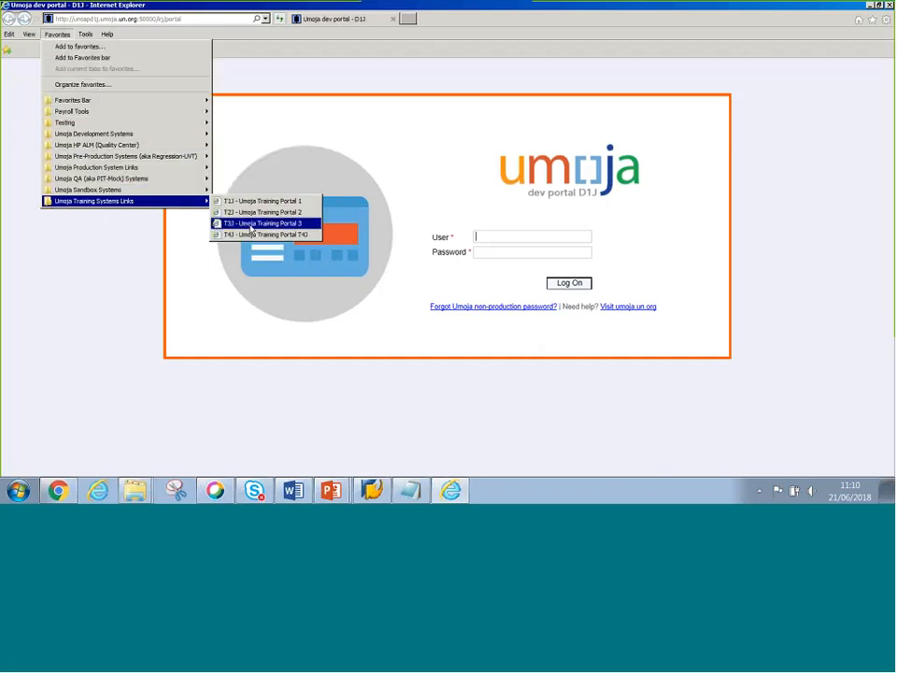
click(250, 226)
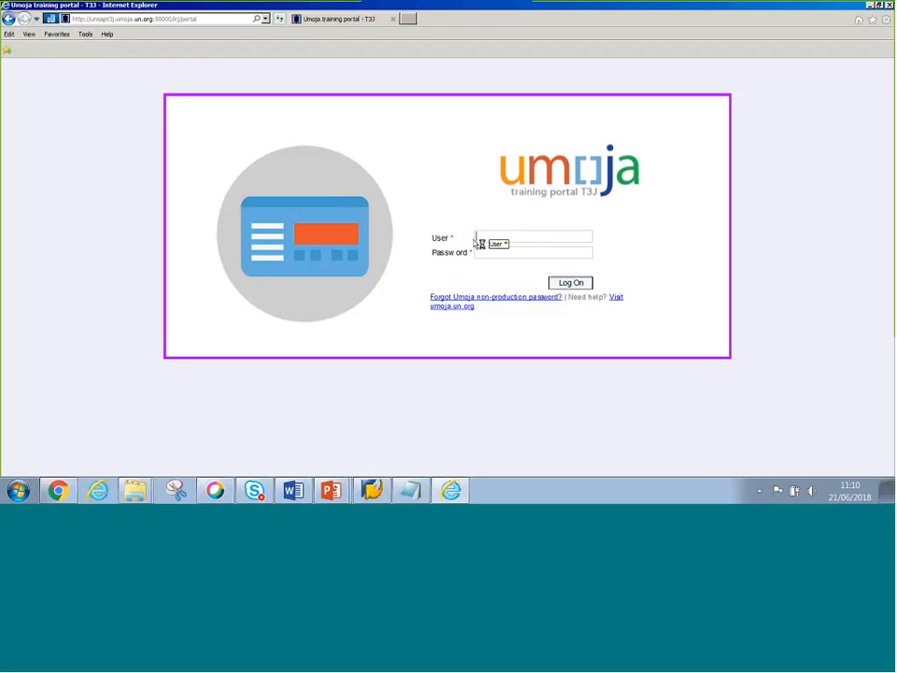
text(t2shusr005)
key(Tab)
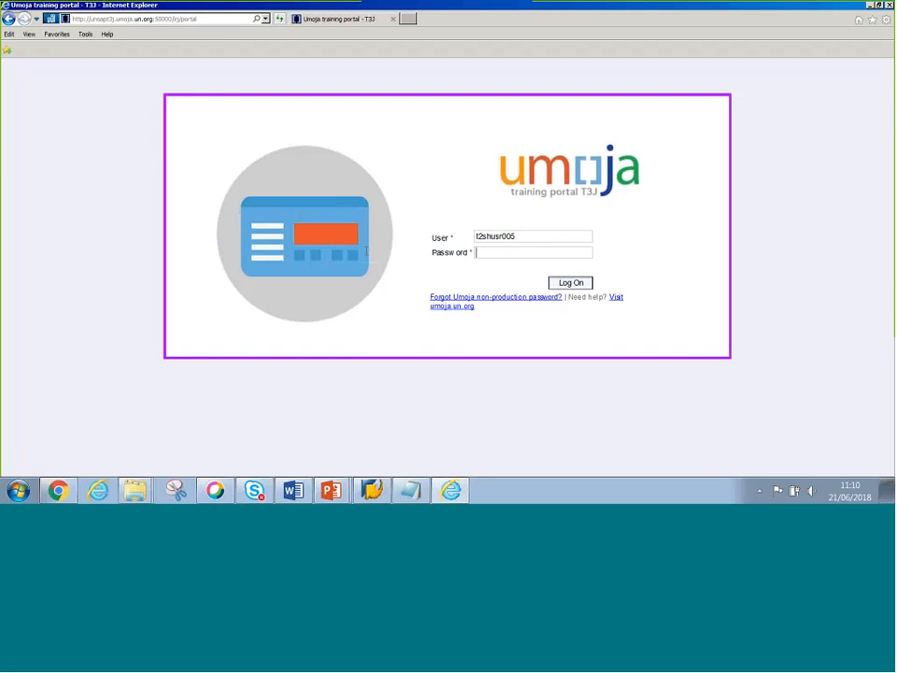
text(****)
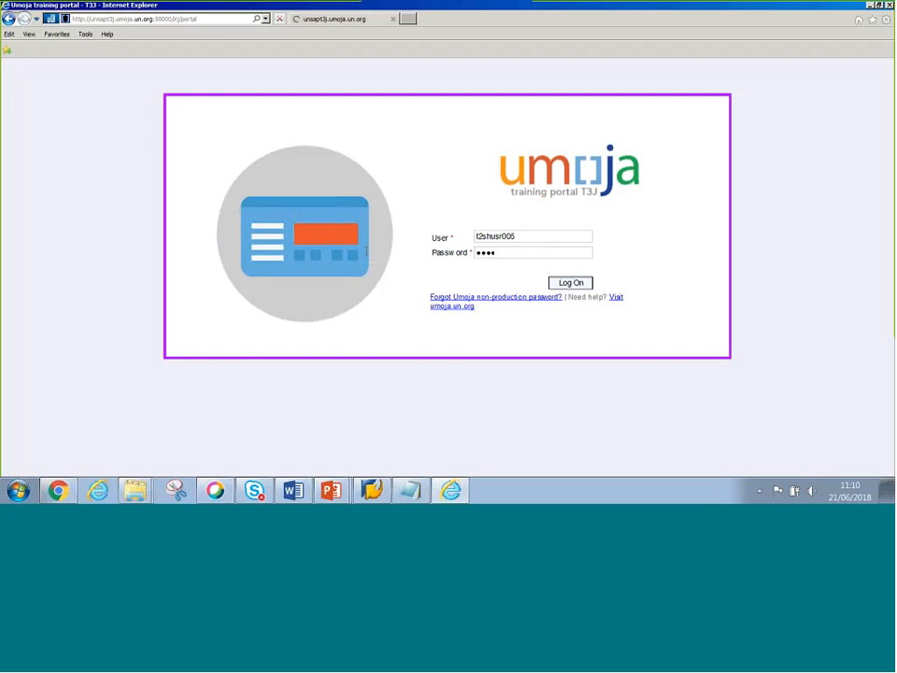
text(*****)
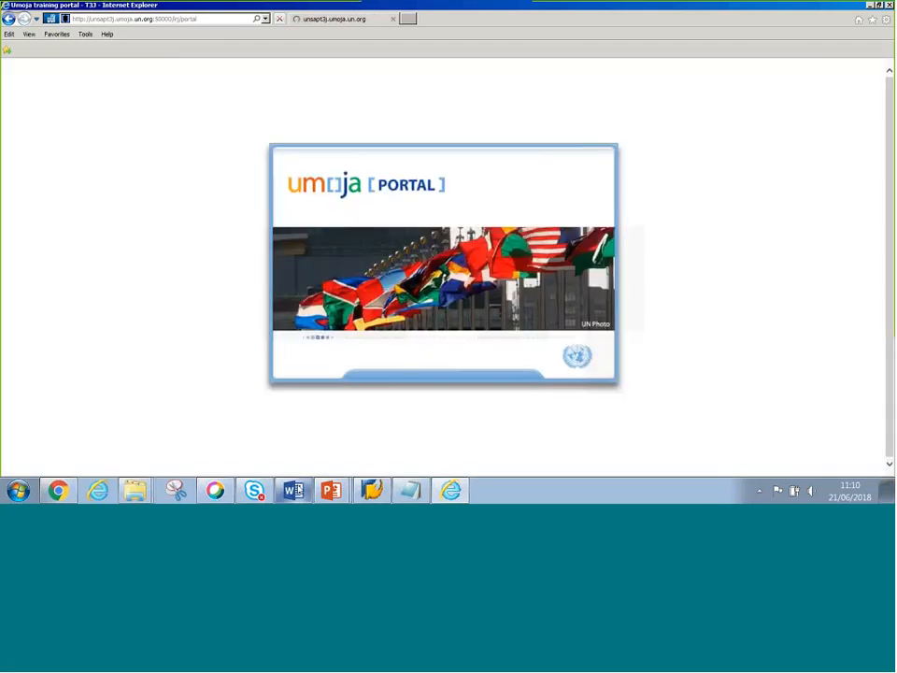
click(293, 490)
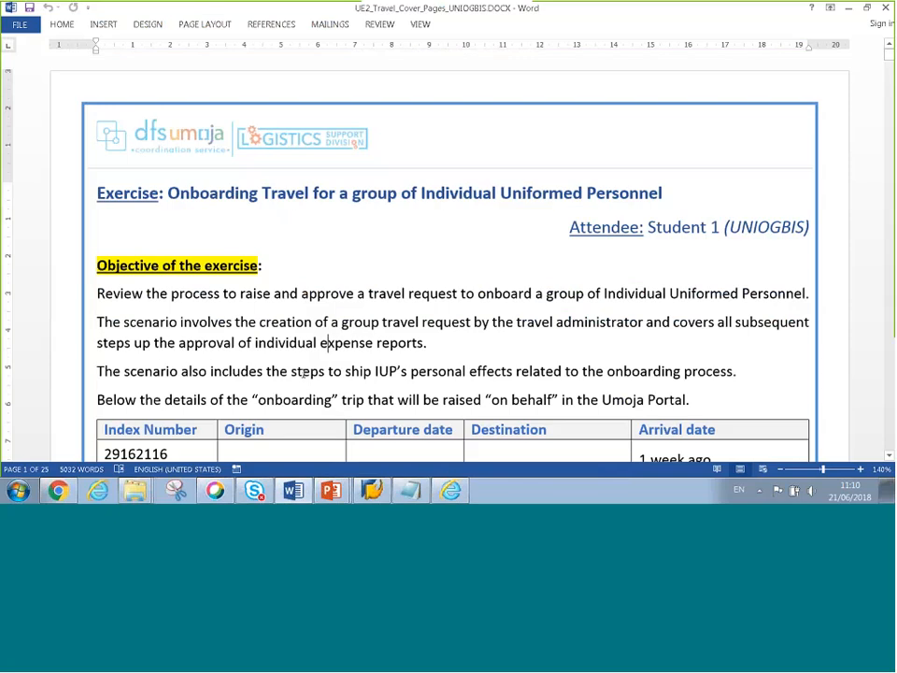
- Scroll to the trip-details table and select the first index number, 29162116
scroll(304, 372, down, 3)
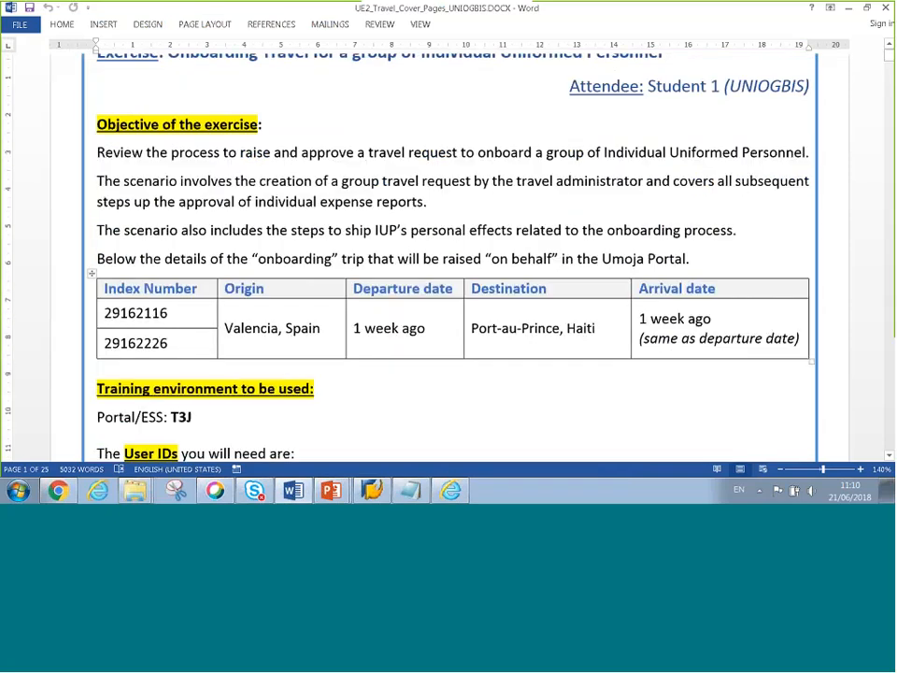
scroll(327, 180, down, 1)
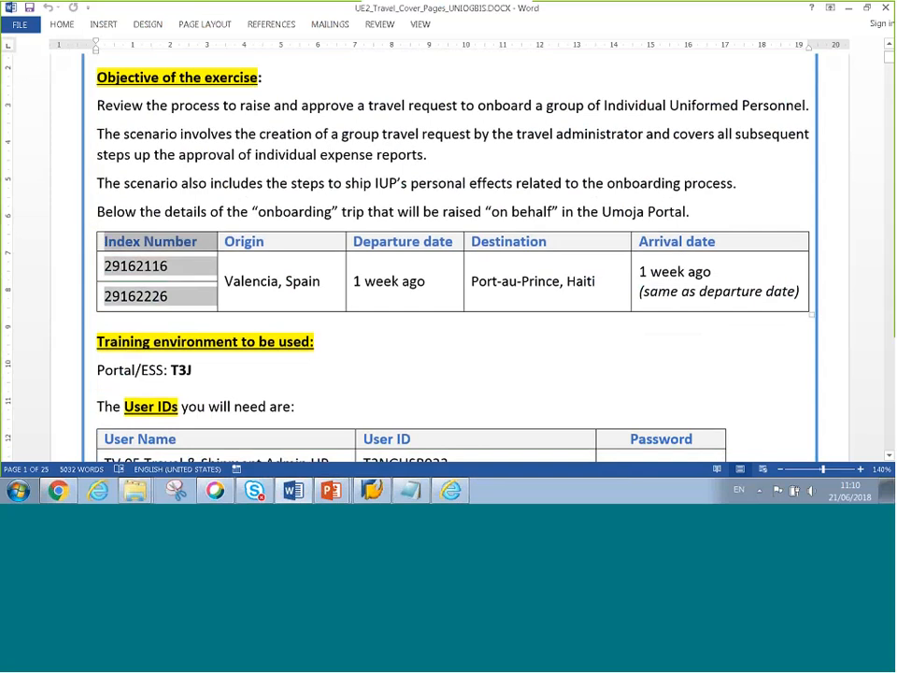
click(121, 265)
mouse_move(112, 265)
mouse_down()
mouse_move(172, 265)
mouse_move(103, 266)
mouse_up()
click(109, 265)
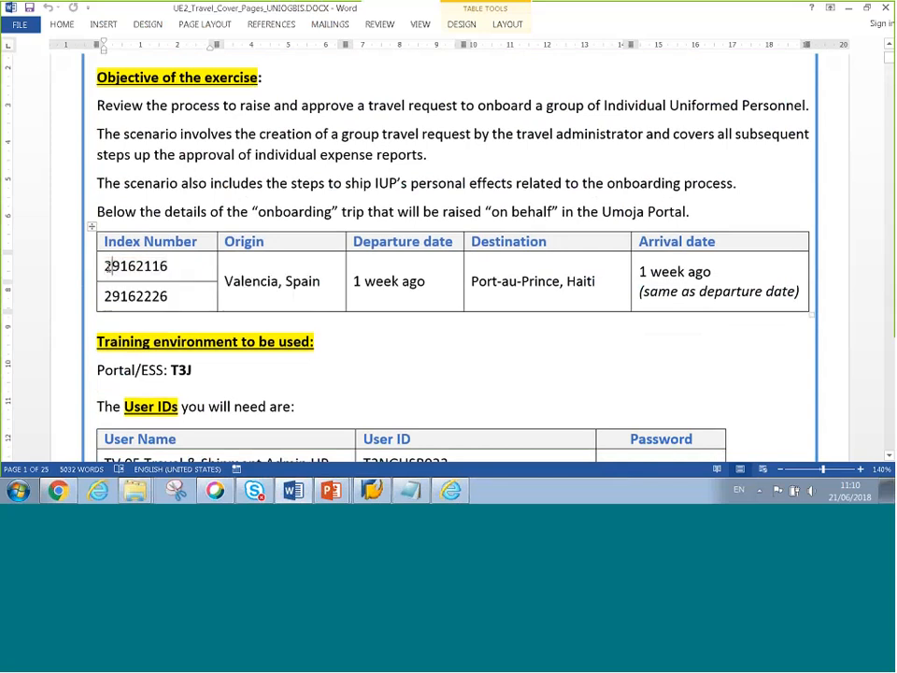
drag(105, 266, 169, 266)
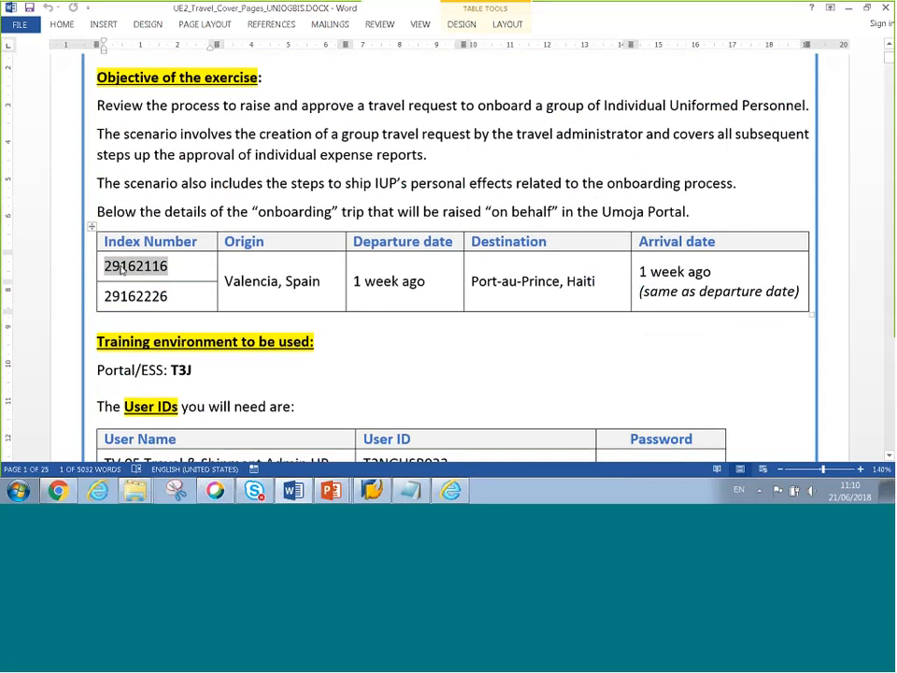
click(105, 266)
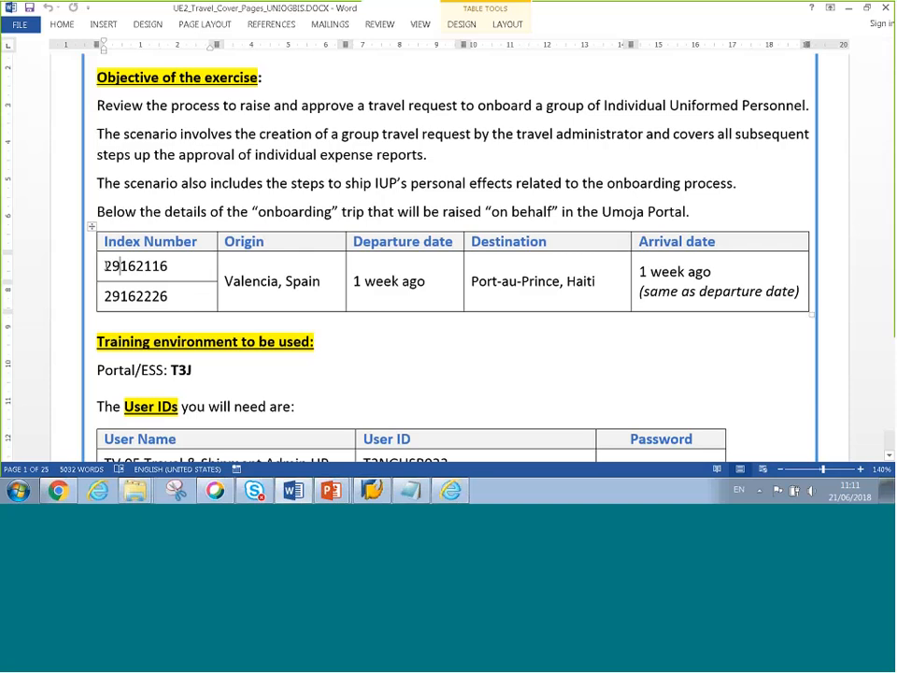
double_click(120, 266)
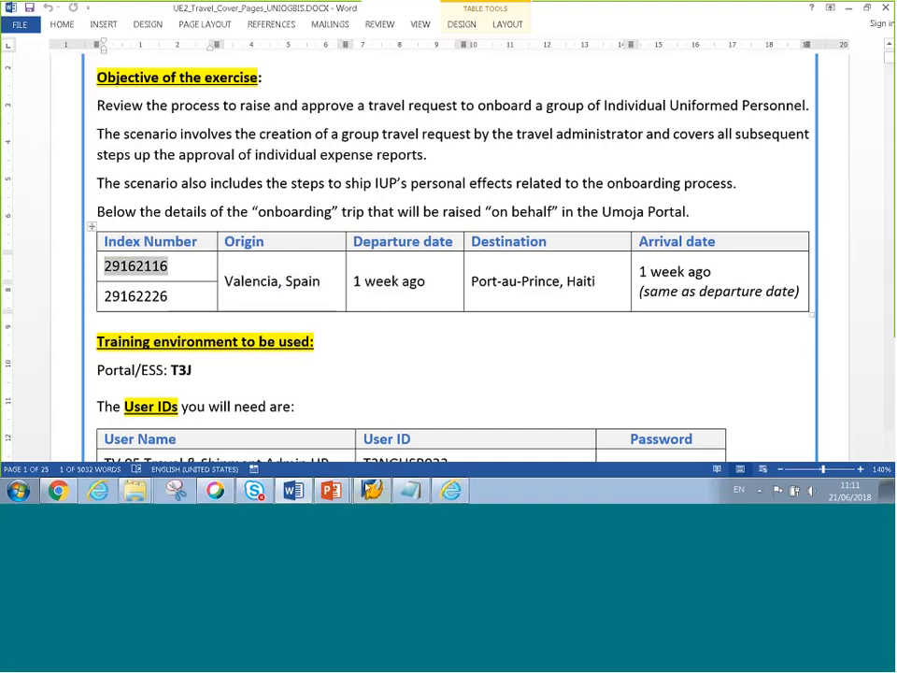
- Log on to SAP client 520 with the instructor user and its password
click(372, 491)
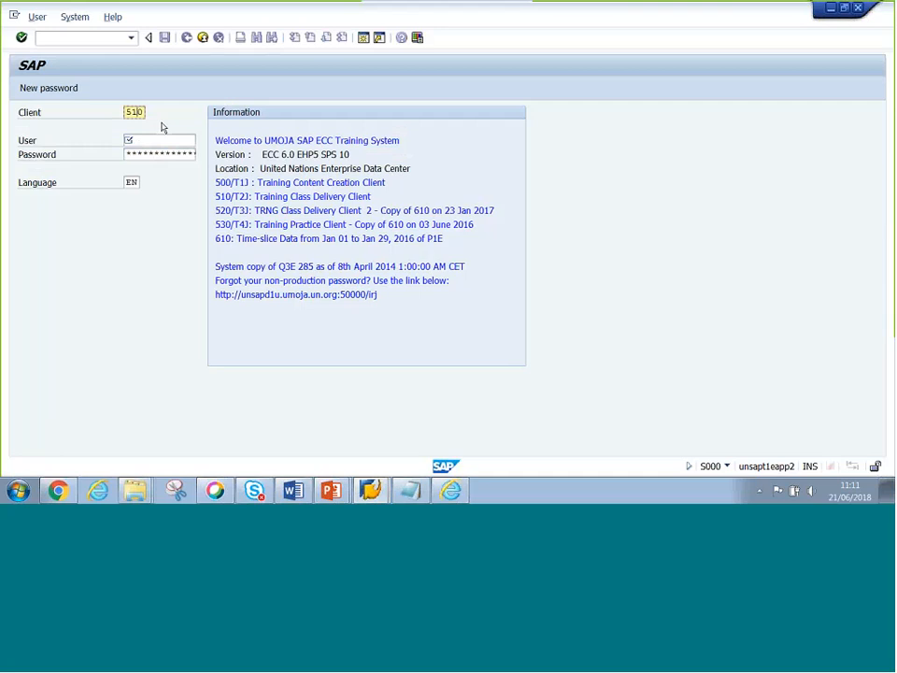
text(520)
key(Tab)
text(i)
key(Down)
key(Tab)
text(******)
key(Return)
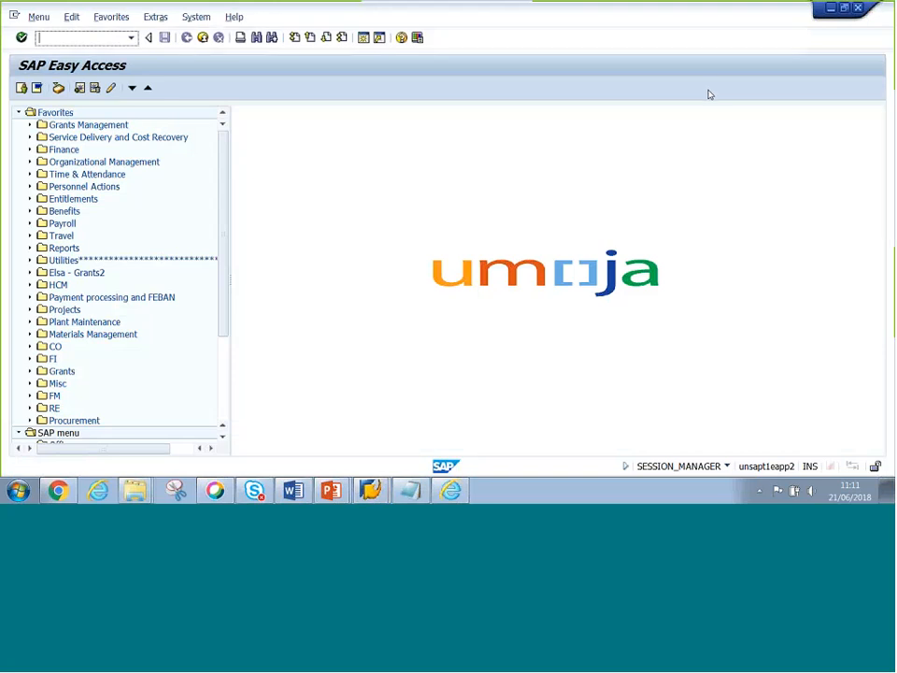
- Start transaction PA20 (Display HR Master Data), then return to the Word exercise sheet
click(70, 38)
text(PA)
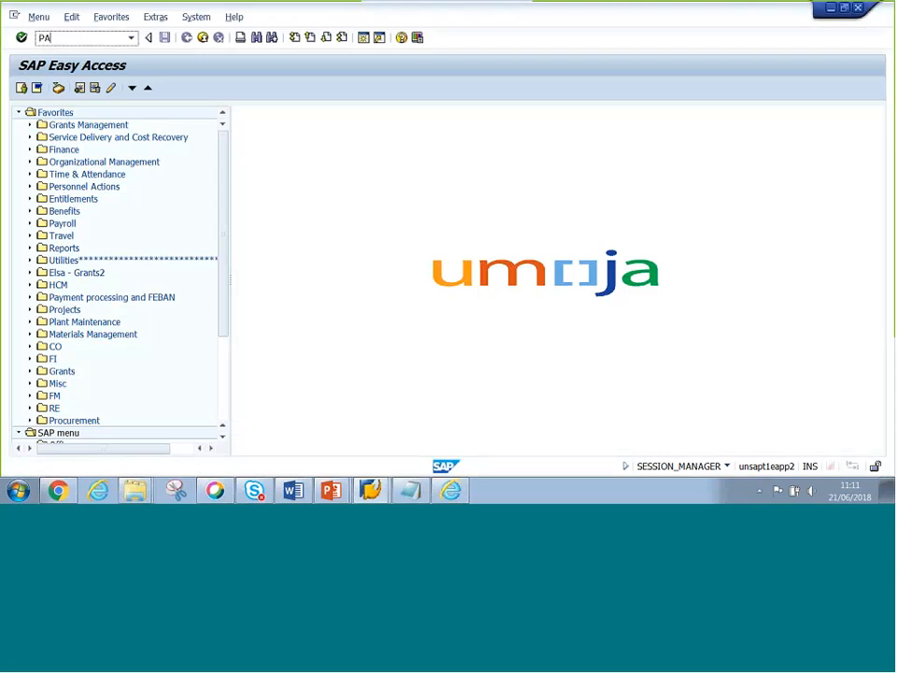
text(20)
key(Return)
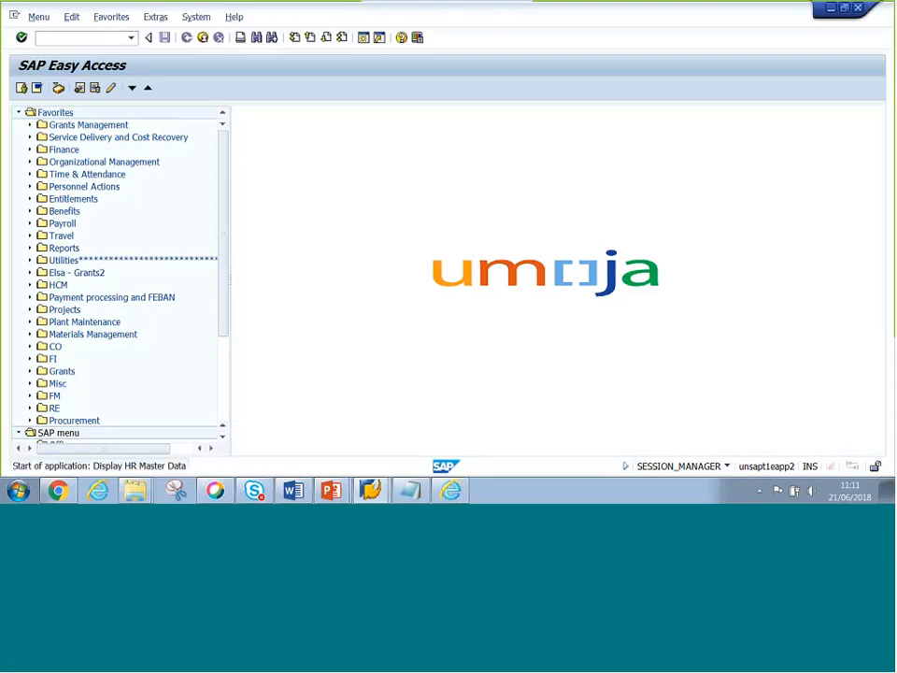
key(alt+Tab)
key(Tab)
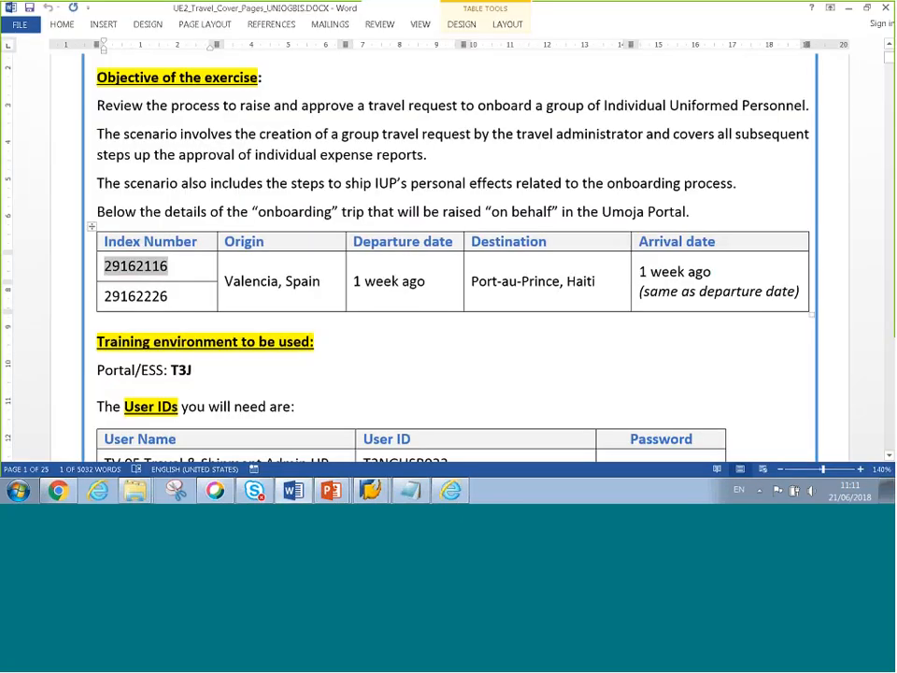
- Deselect the index number in Word and go back to the SAP PA20 screen
click(106, 268)
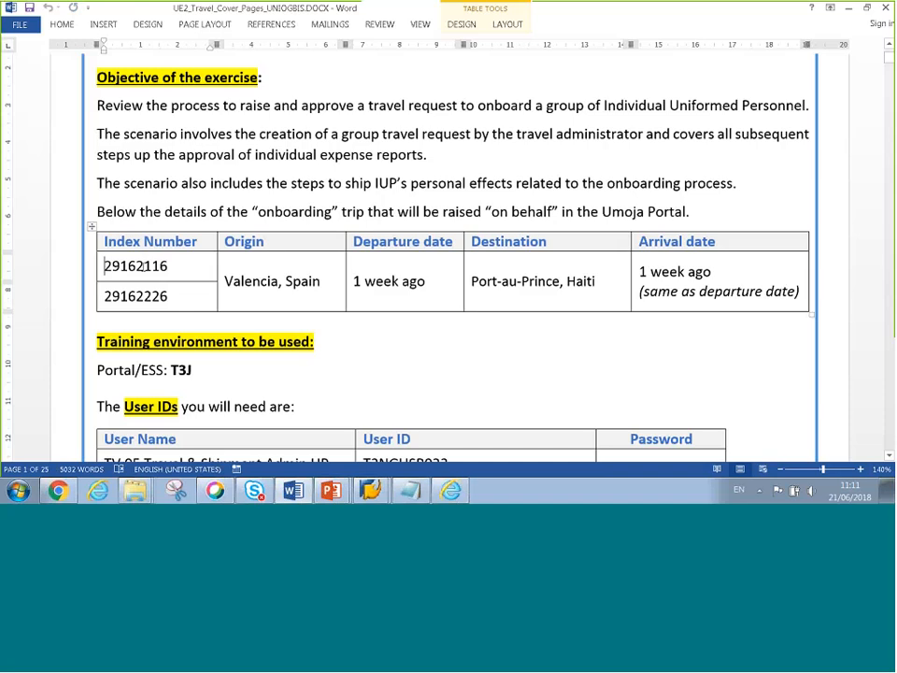
key(alt+Tab)
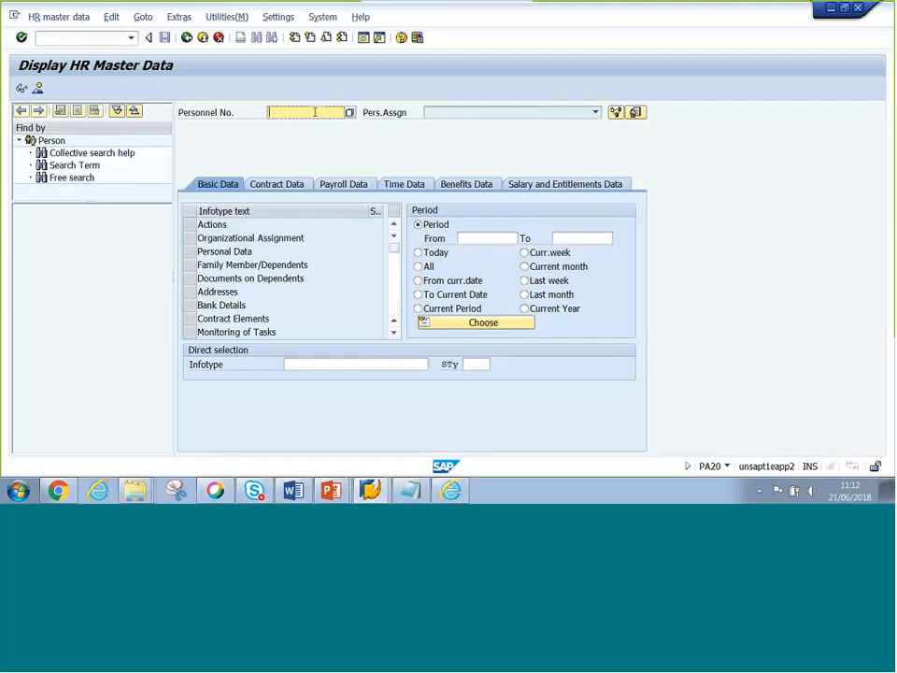
text(29162116)
drag(316, 112, 250, 114)
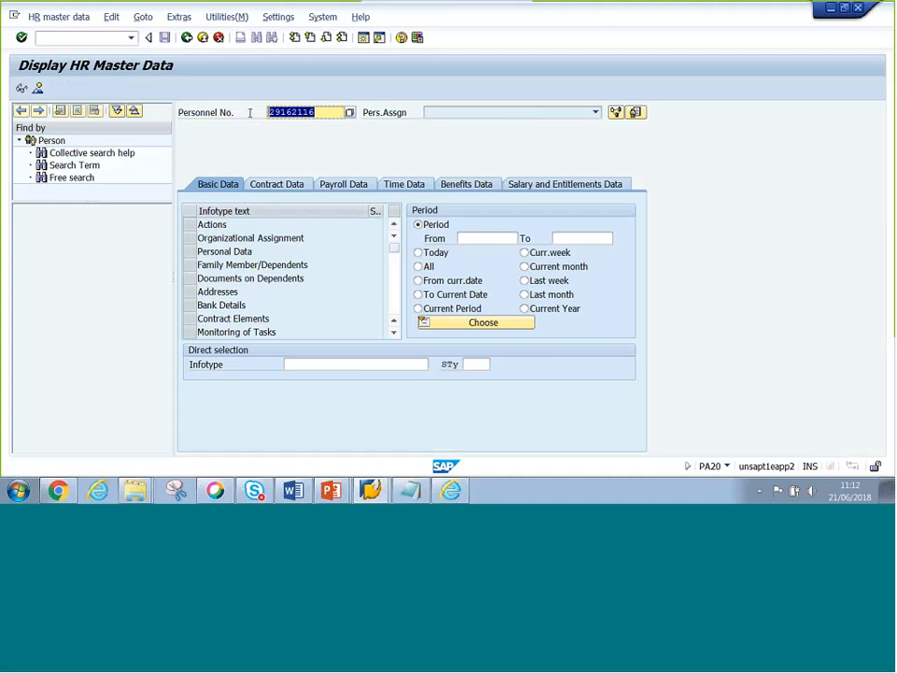
key(Return)
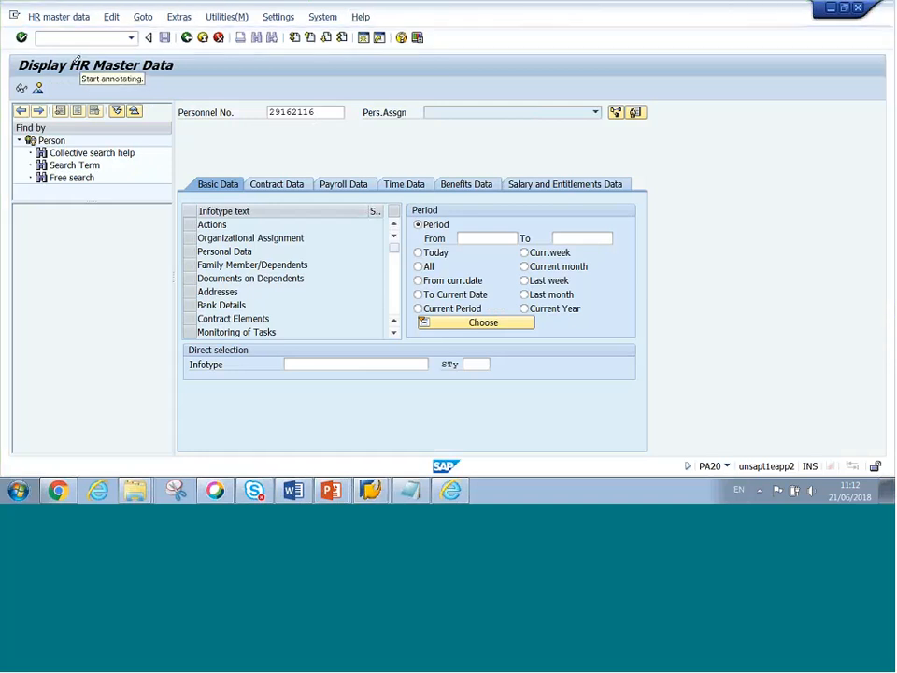
drag(72, 65, 174, 64)
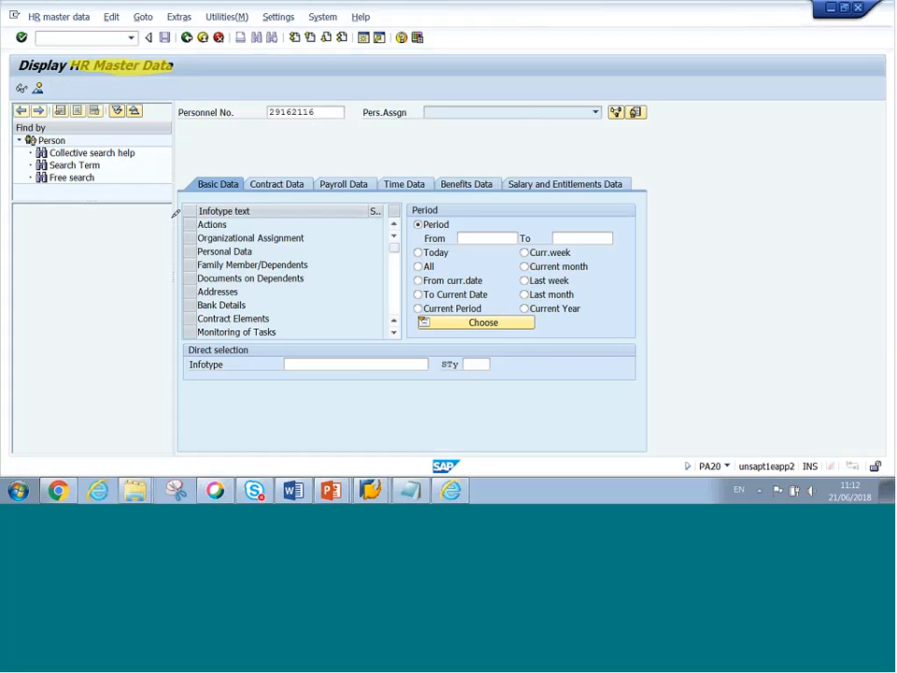
drag(268, 111, 317, 109)
key(Return)
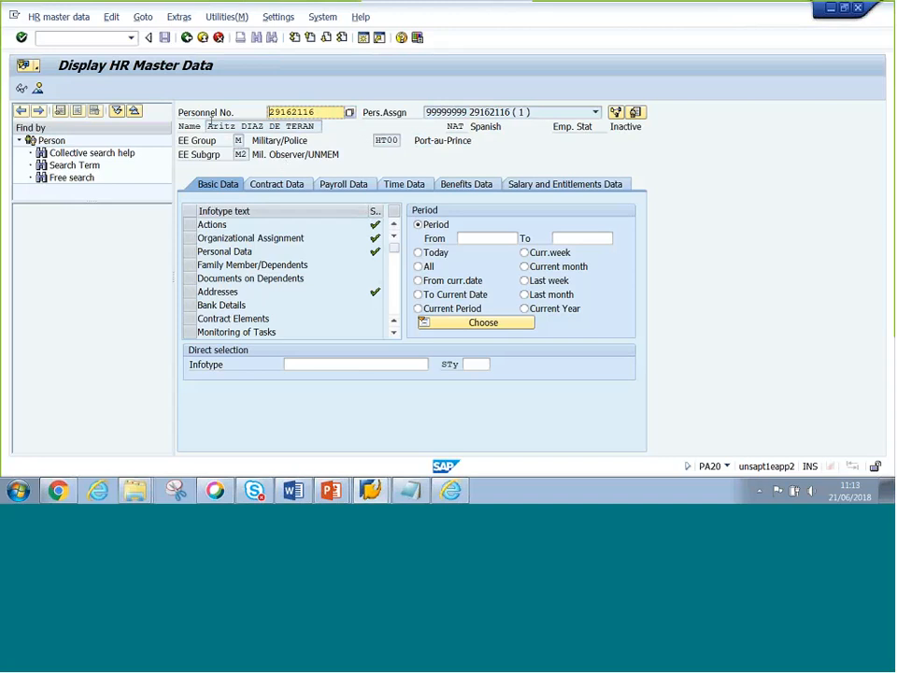
drag(209, 125, 316, 126)
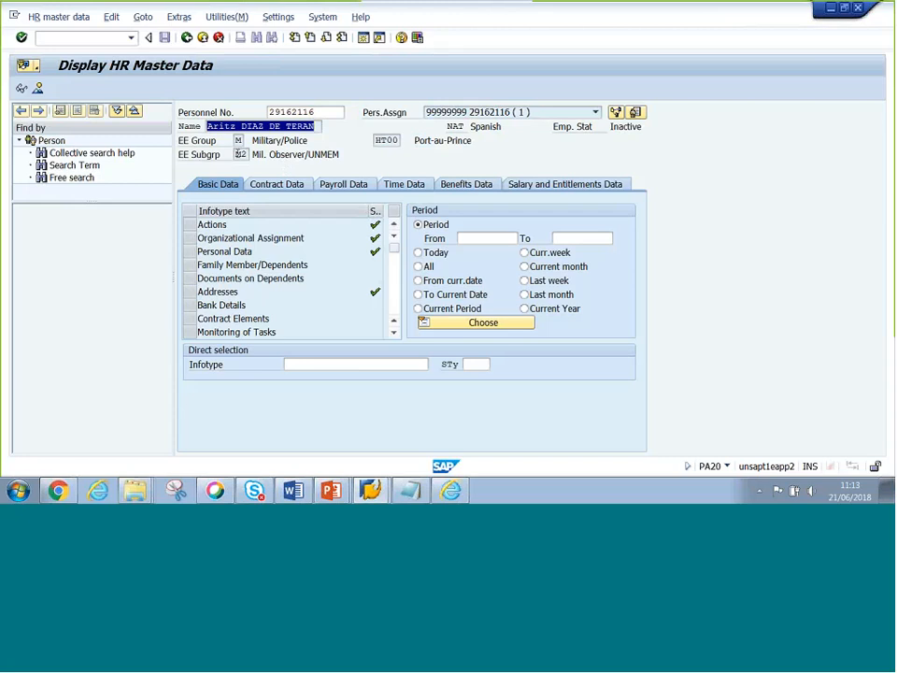
click(238, 154)
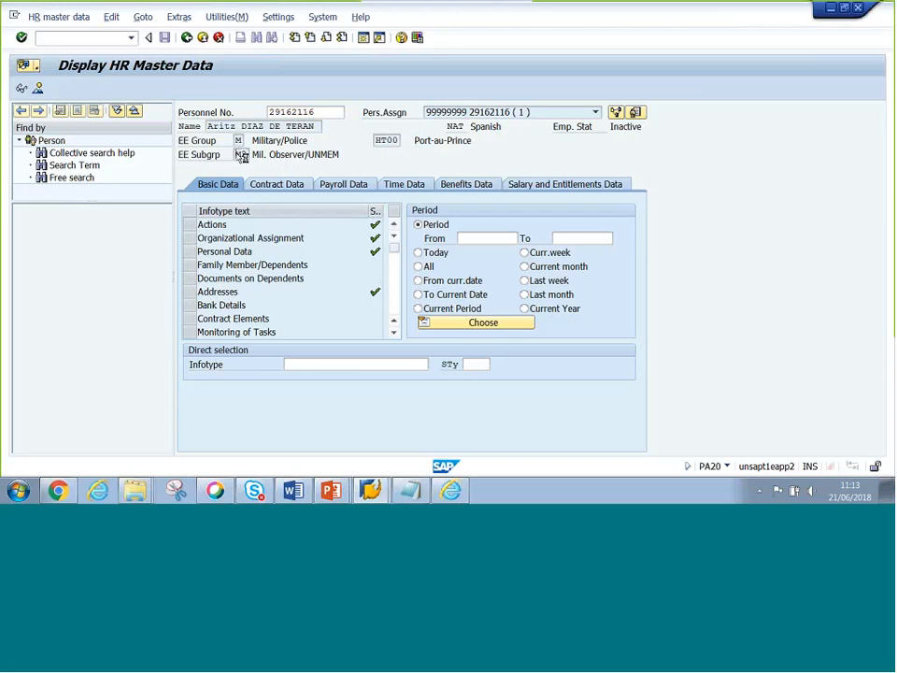
double_click(242, 155)
drag(254, 154, 274, 154)
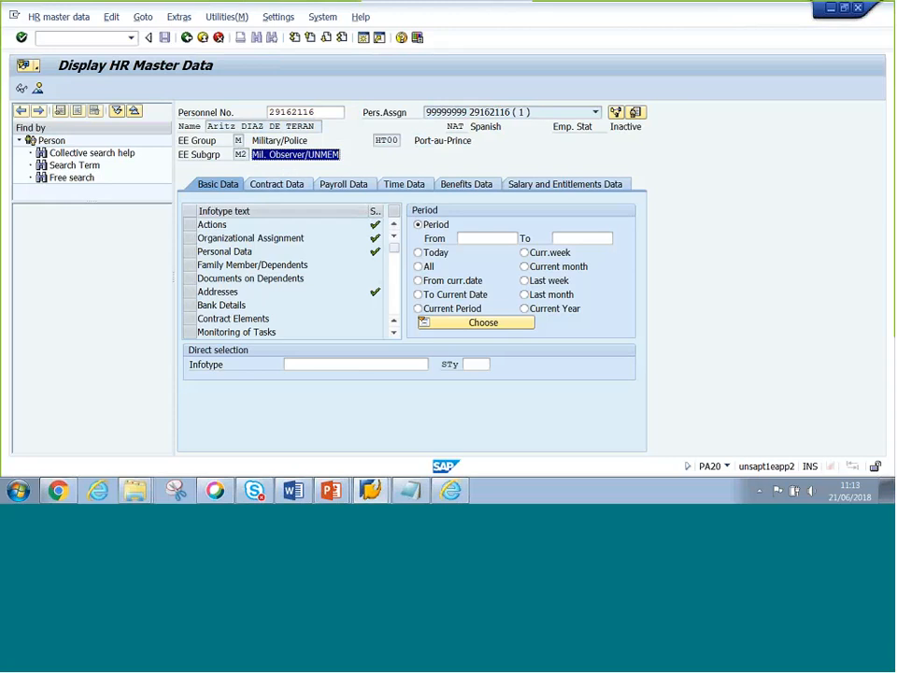
drag(318, 112, 252, 113)
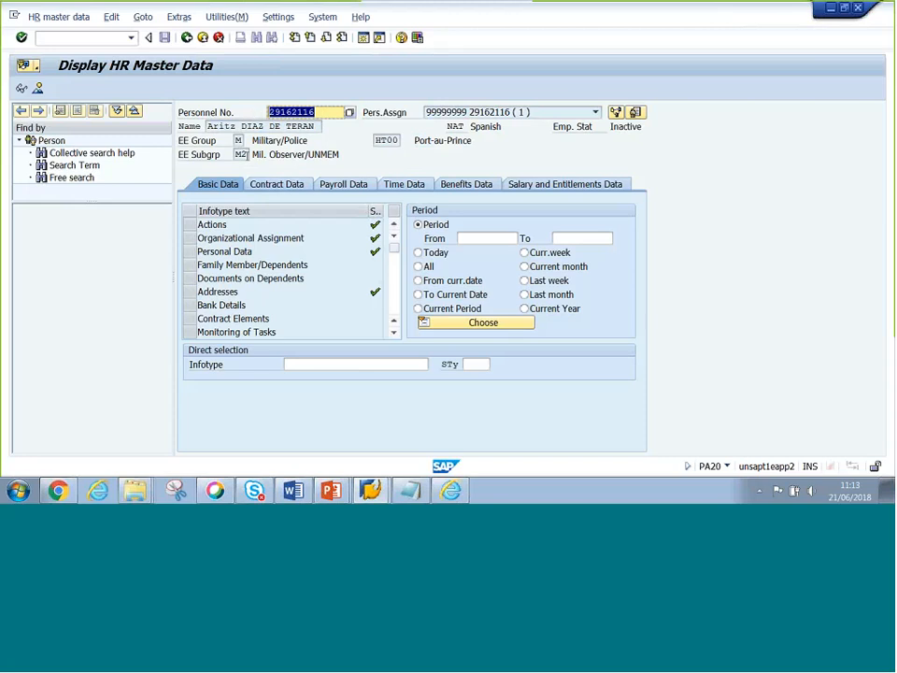
drag(238, 155, 277, 169)
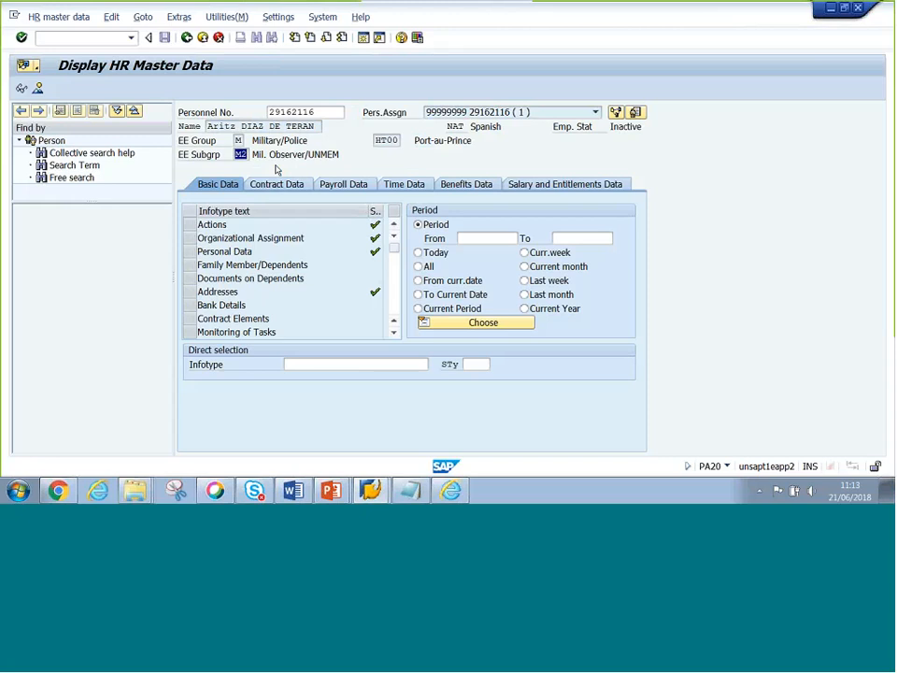
drag(318, 112, 259, 126)
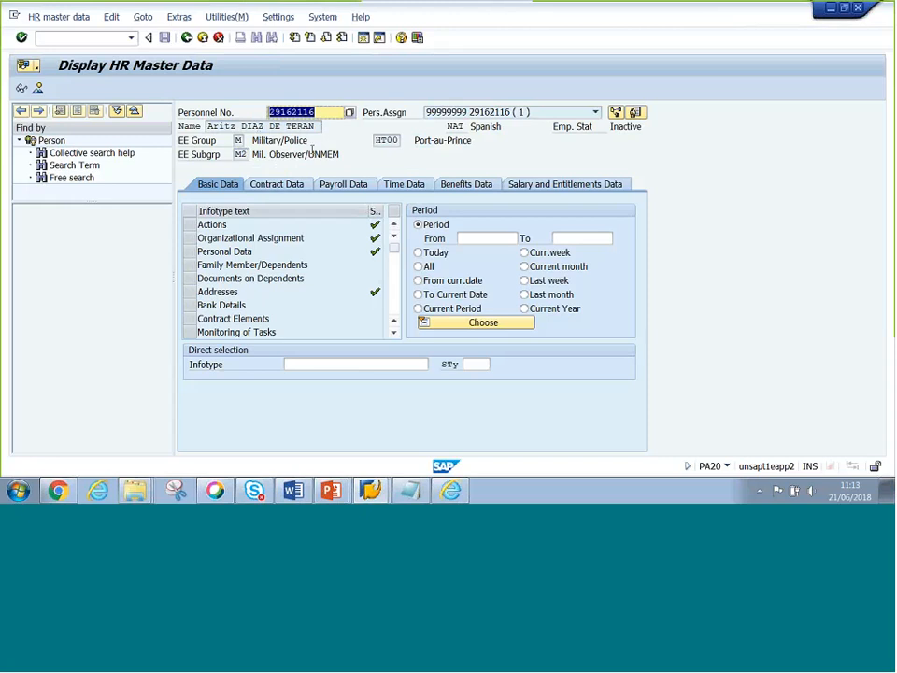
click(457, 168)
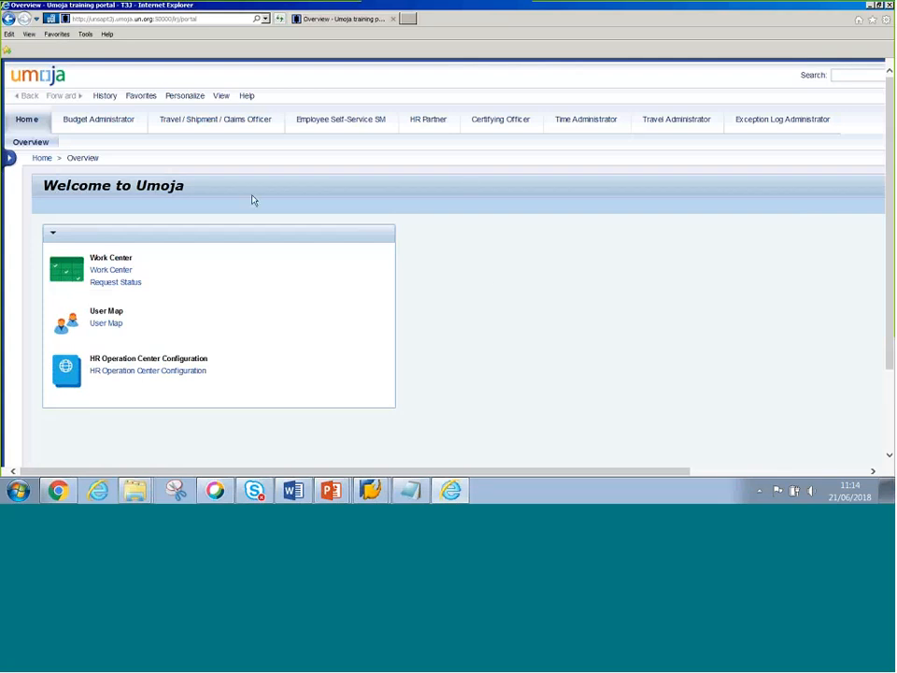
- Open the Travel Administrator work area and its Travel Administration services
drag(763, 22, 750, 192)
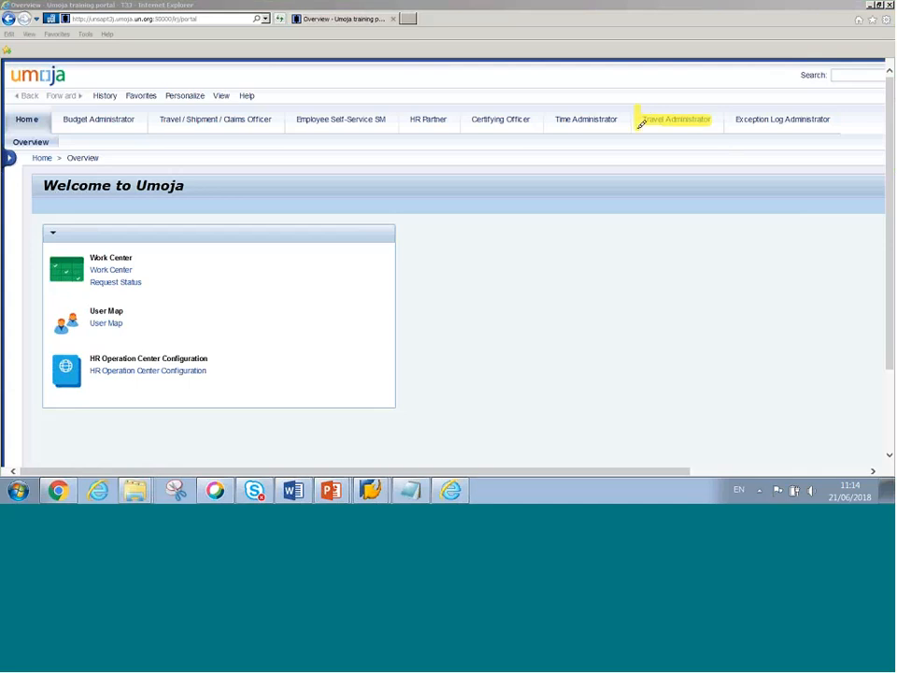
mouse_move(641, 124)
mouse_down()
mouse_move(717, 110)
mouse_move(641, 114)
mouse_up()
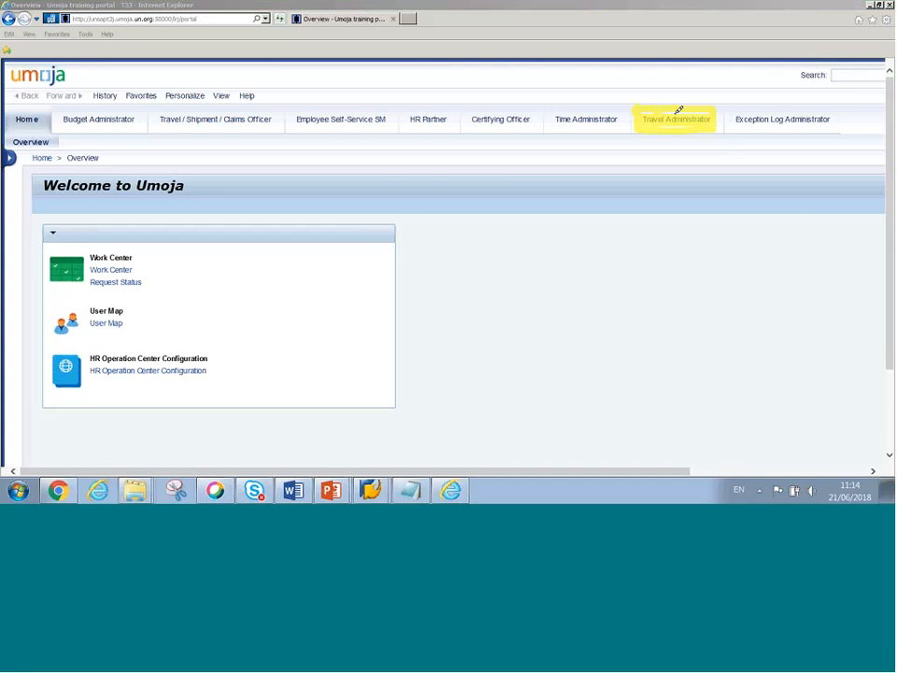
key(Escape)
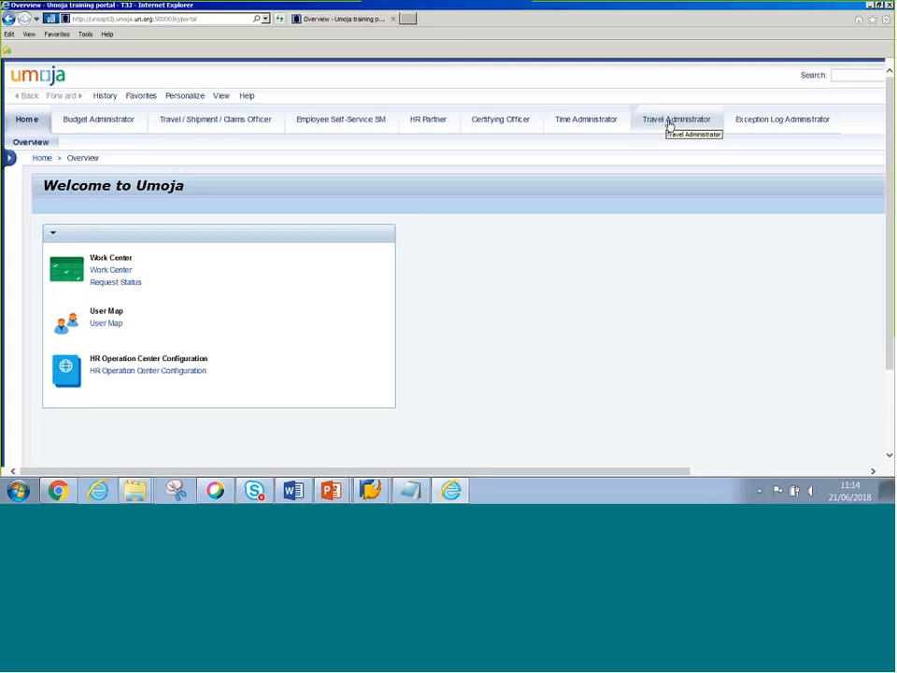
click(669, 123)
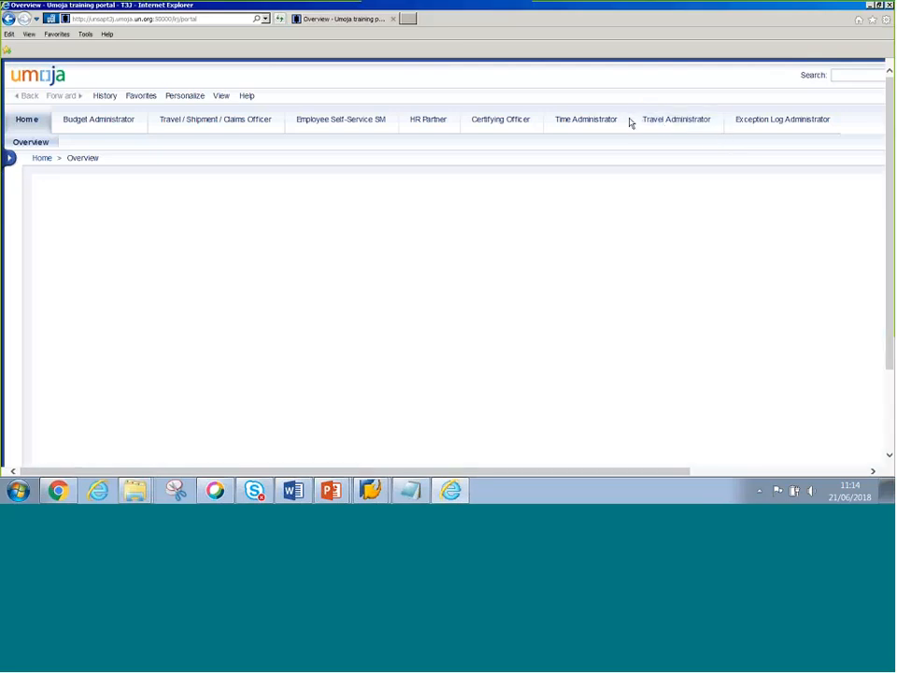
click(679, 125)
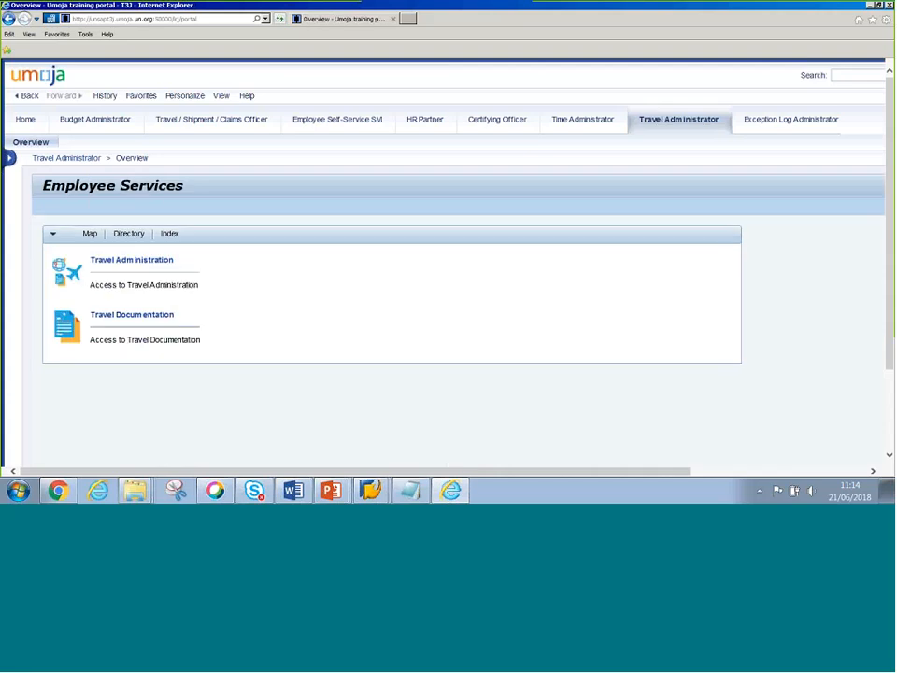
click(140, 266)
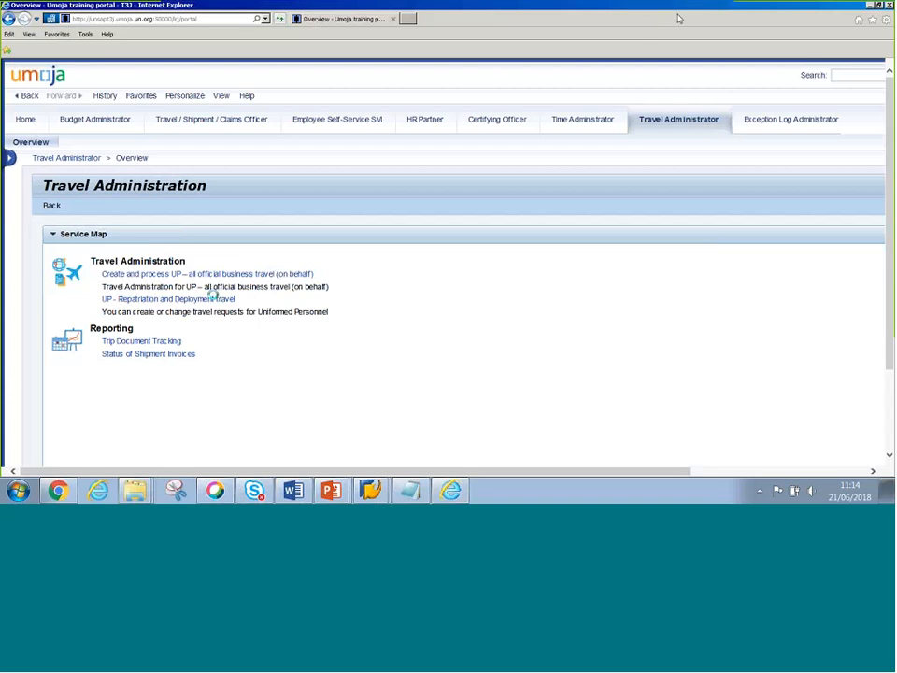
click(114, 299)
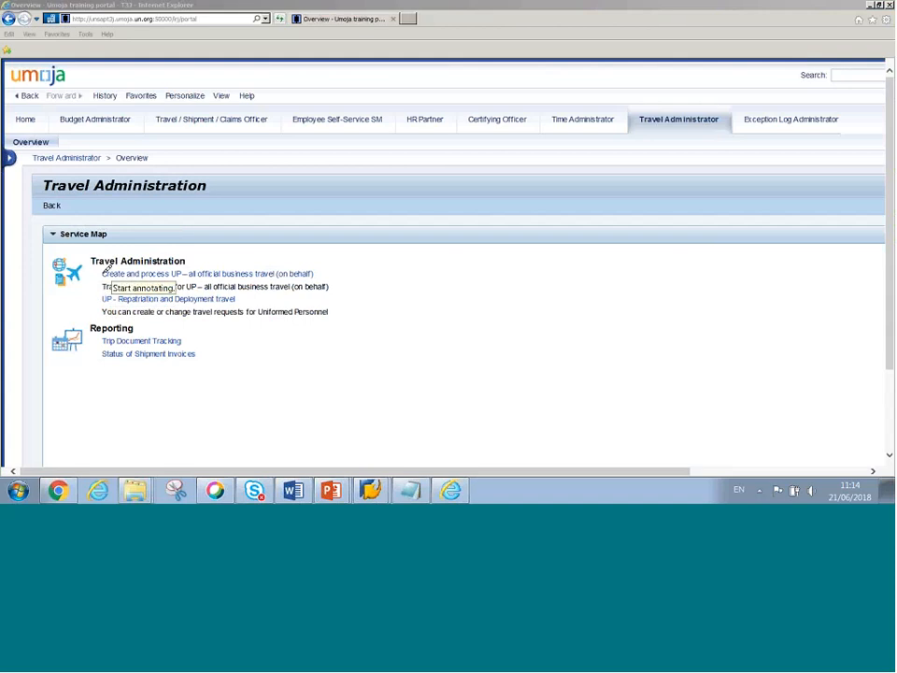
drag(103, 273, 183, 274)
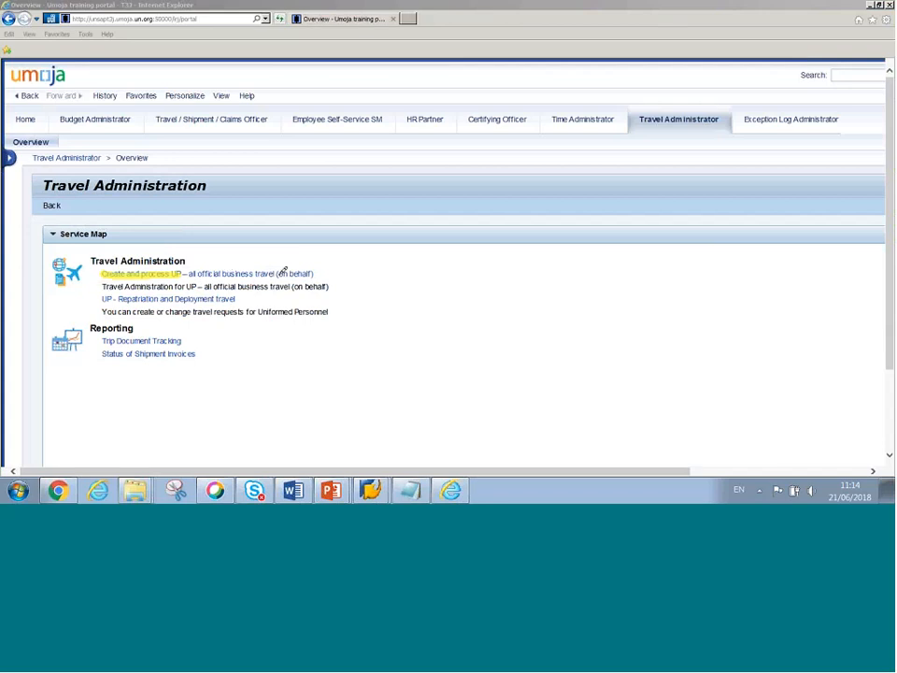
drag(277, 273, 313, 273)
drag(199, 273, 252, 273)
drag(323, 266, 319, 285)
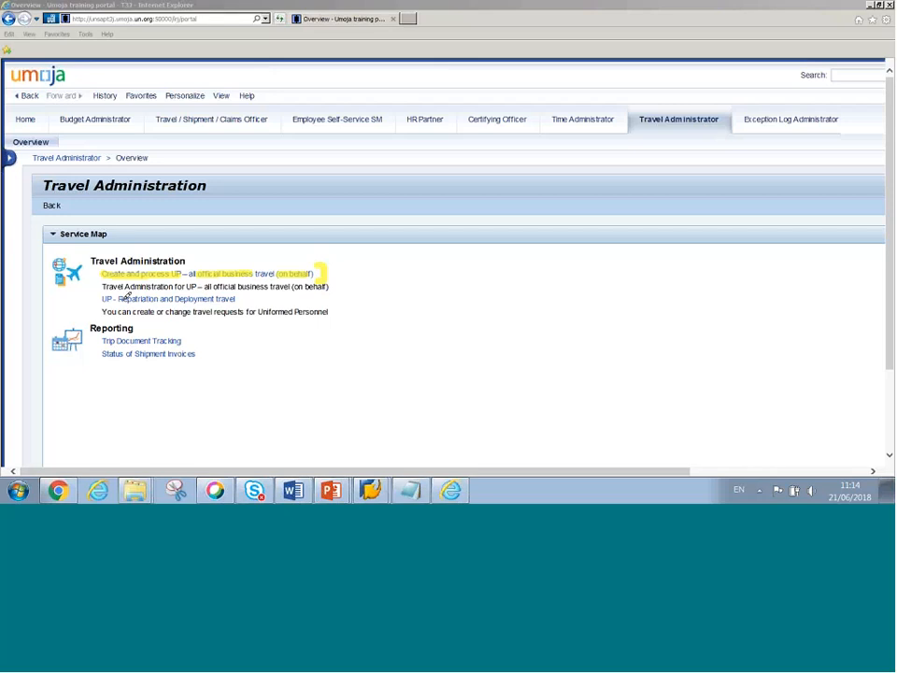
drag(119, 298, 214, 298)
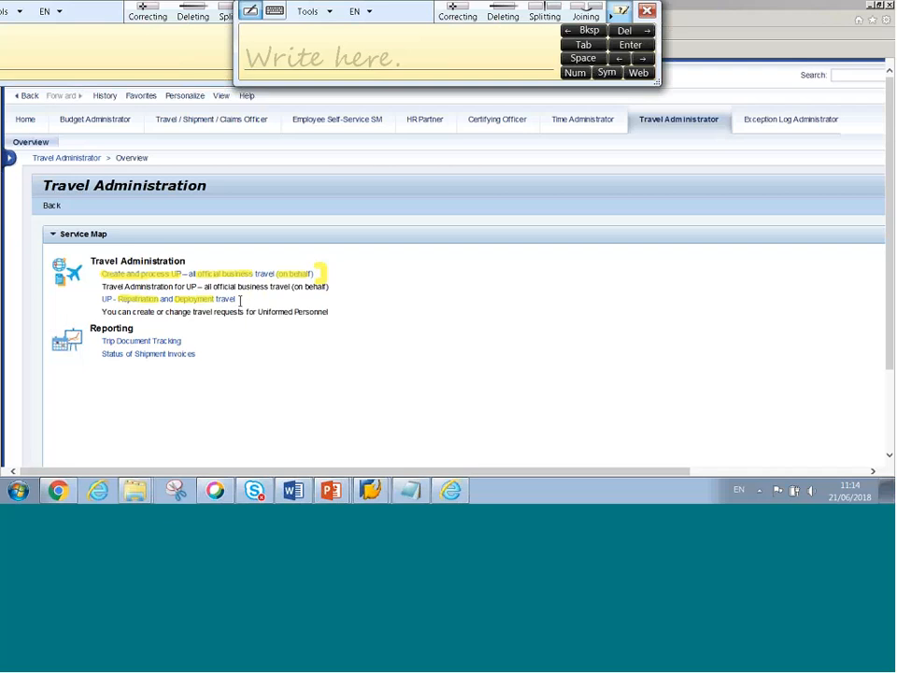
text(Grou)
text(p)
text(o)
text(fficial Busines)
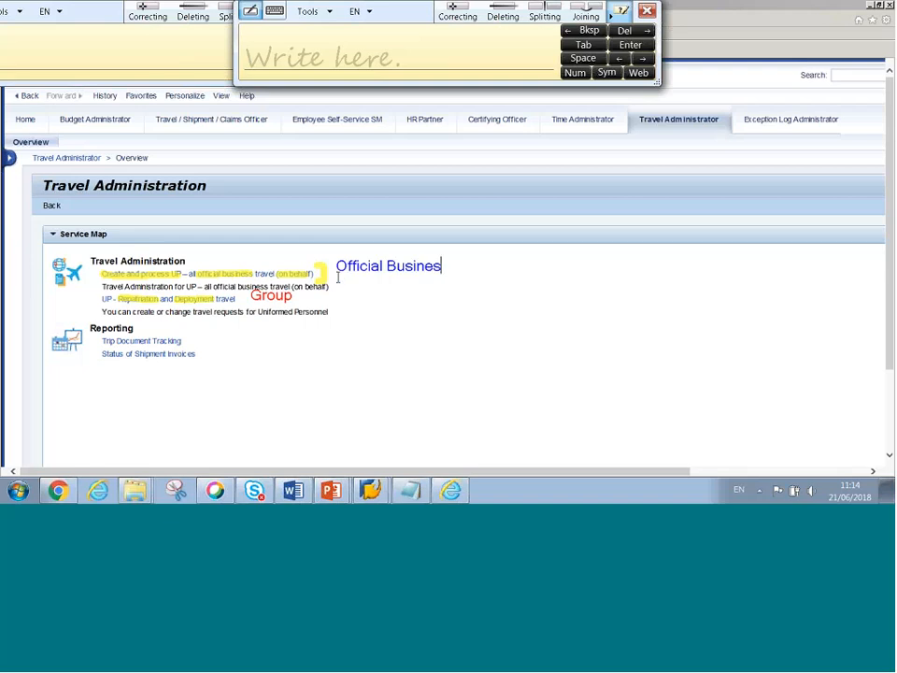
text(s)
drag(250, 274, 195, 274)
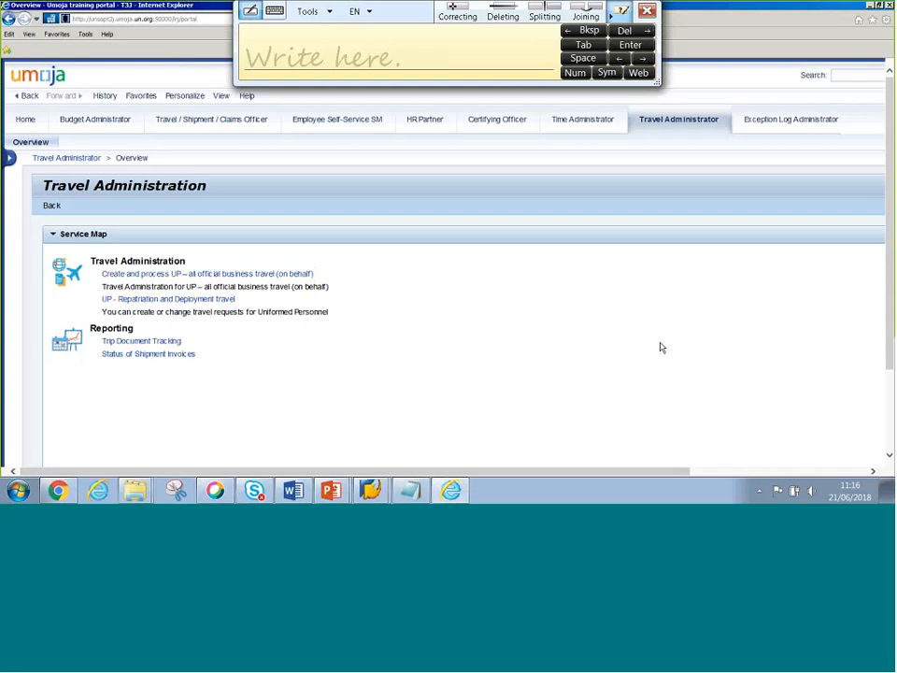
- Open 'UP - Repatriation and Deployment travel' and review the existing group travel requests
click(159, 300)
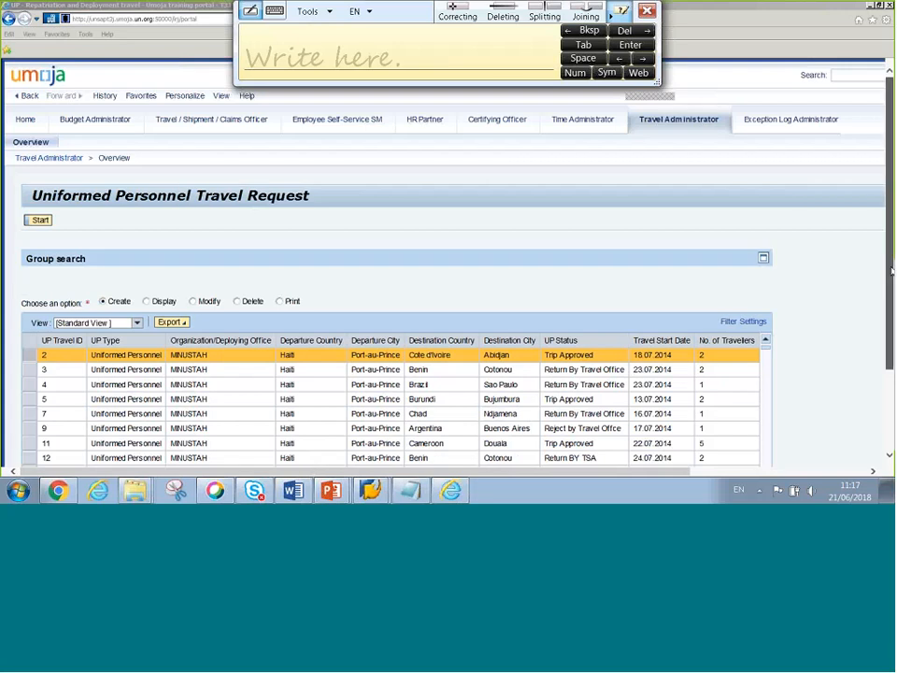
drag(890, 225, 893, 293)
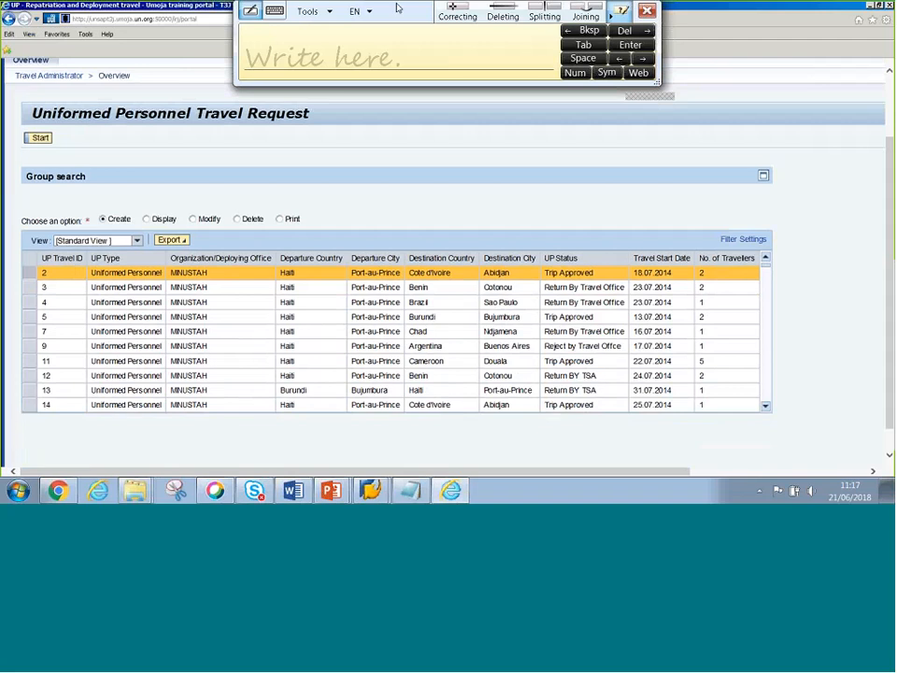
drag(401, 79, 400, 148)
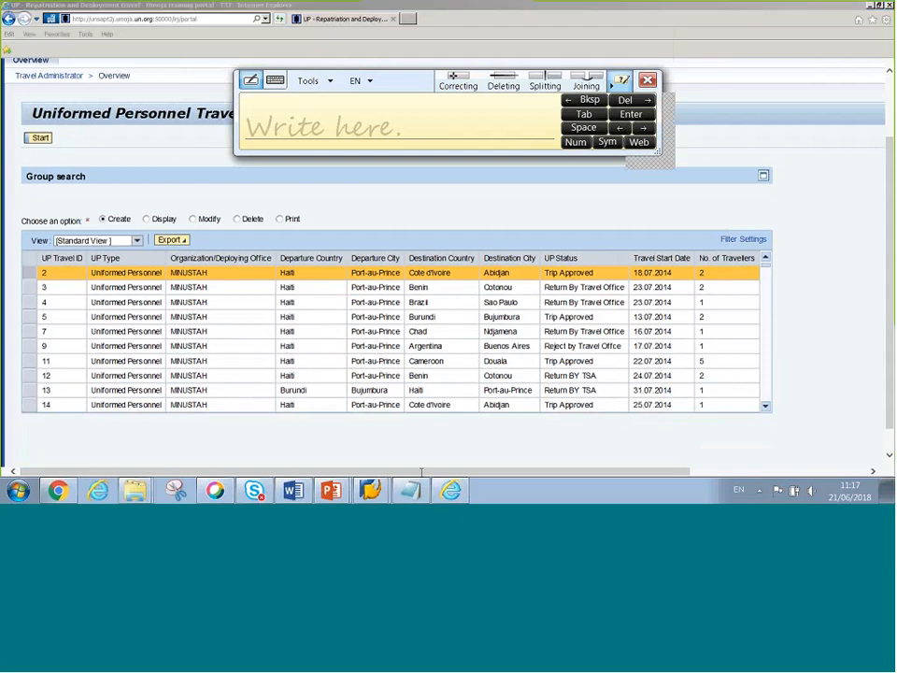
drag(421, 472, 468, 476)
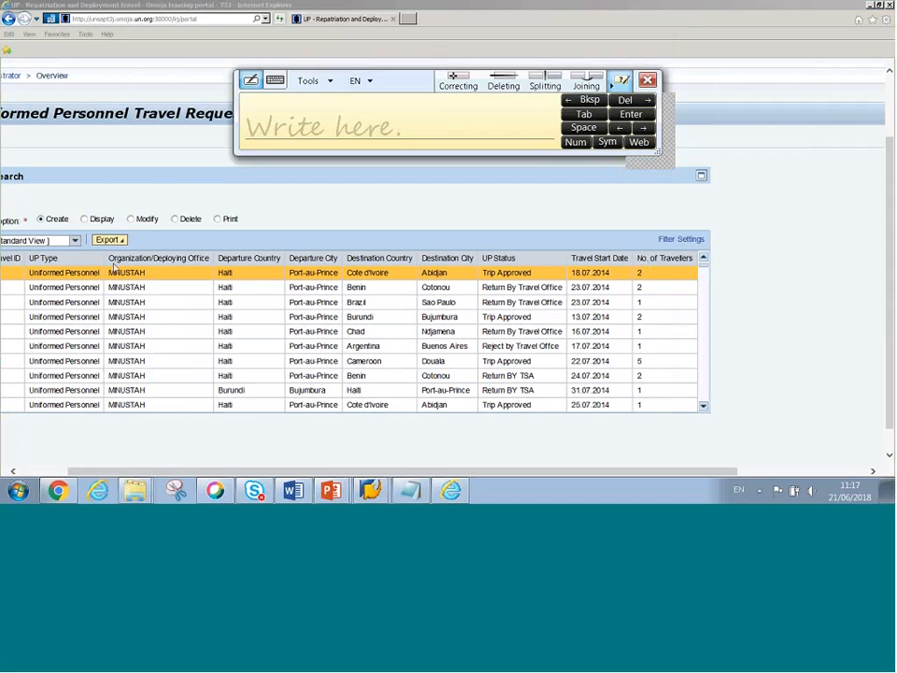
click(647, 81)
drag(625, 253, 691, 259)
drag(639, 265, 644, 306)
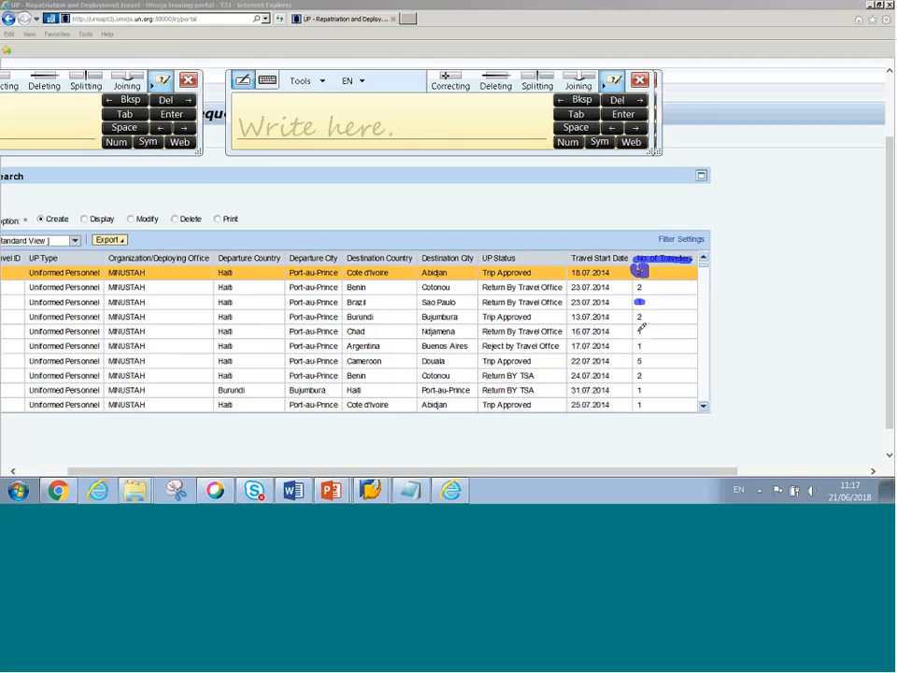
drag(636, 317, 641, 332)
drag(637, 361, 645, 358)
drag(638, 342, 638, 351)
drag(642, 359, 641, 363)
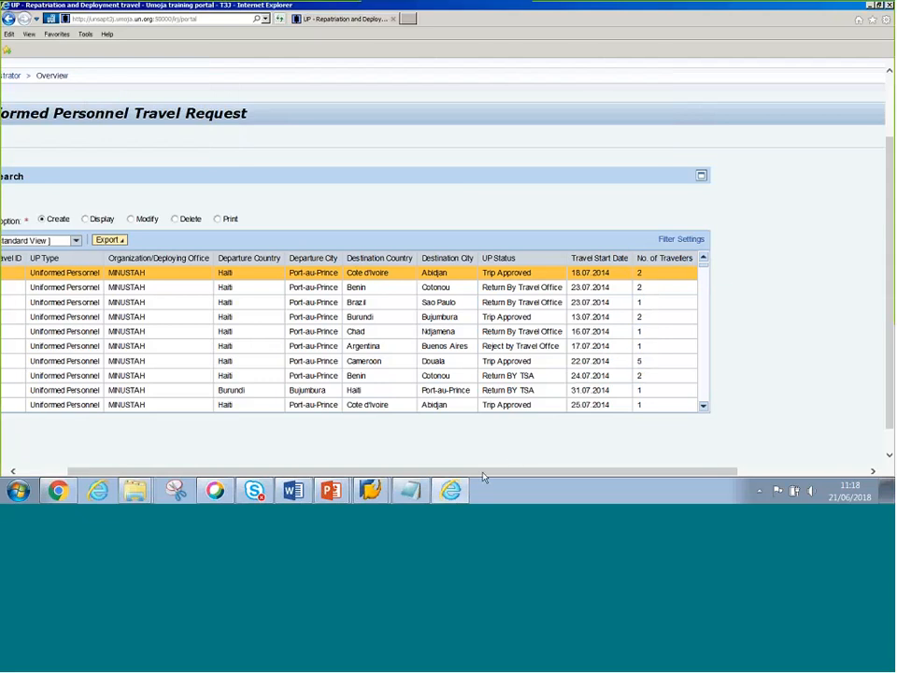
drag(483, 473, 326, 465)
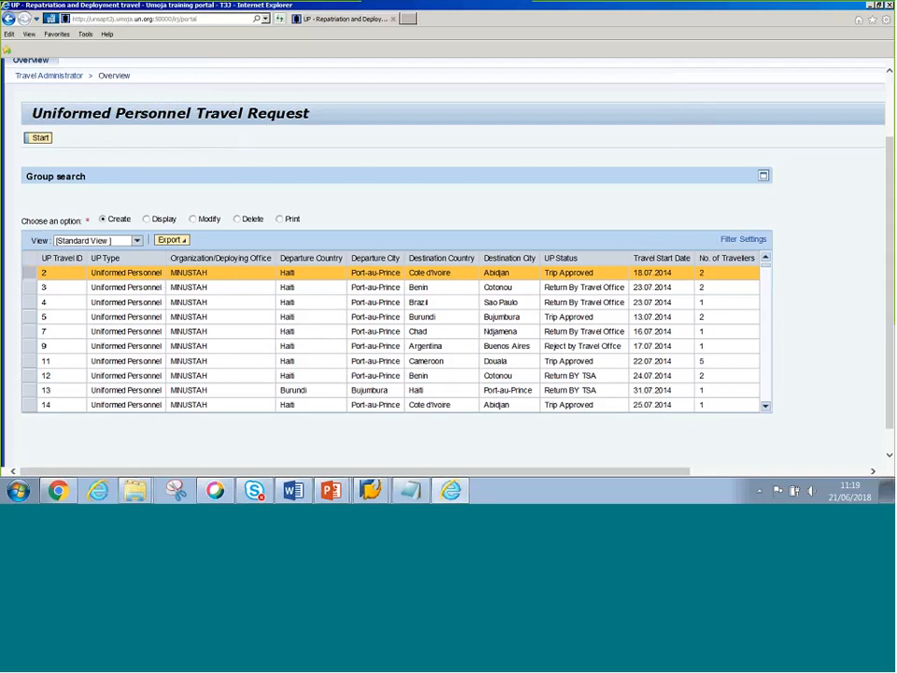
- Start a new UP travel request and point out Travel Types: Mil Staff/Cntngnt Mbr/Trps, Formed Police Unit, government-provided personnel
click(42, 140)
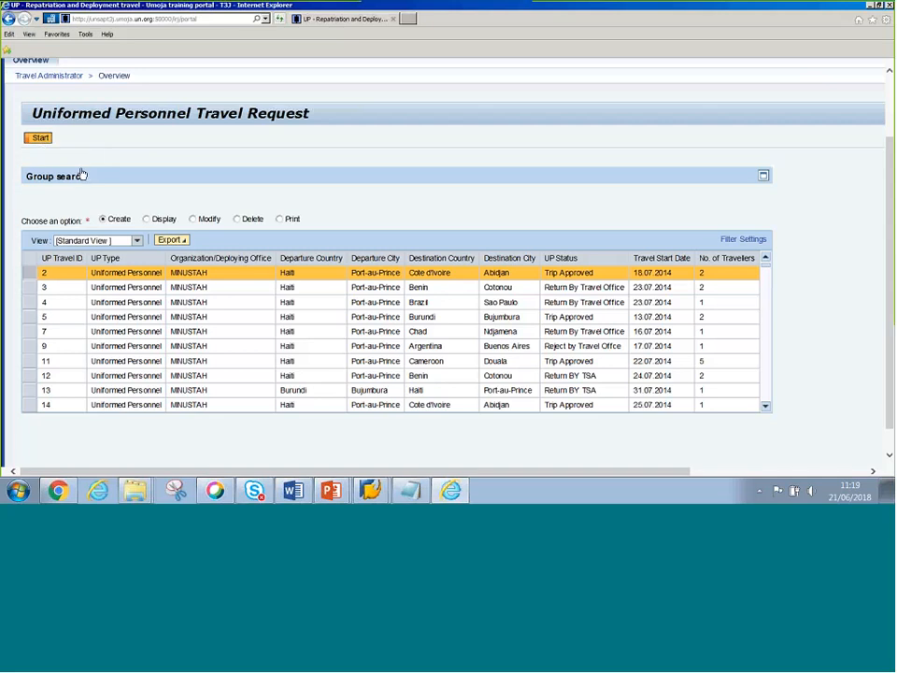
click(40, 141)
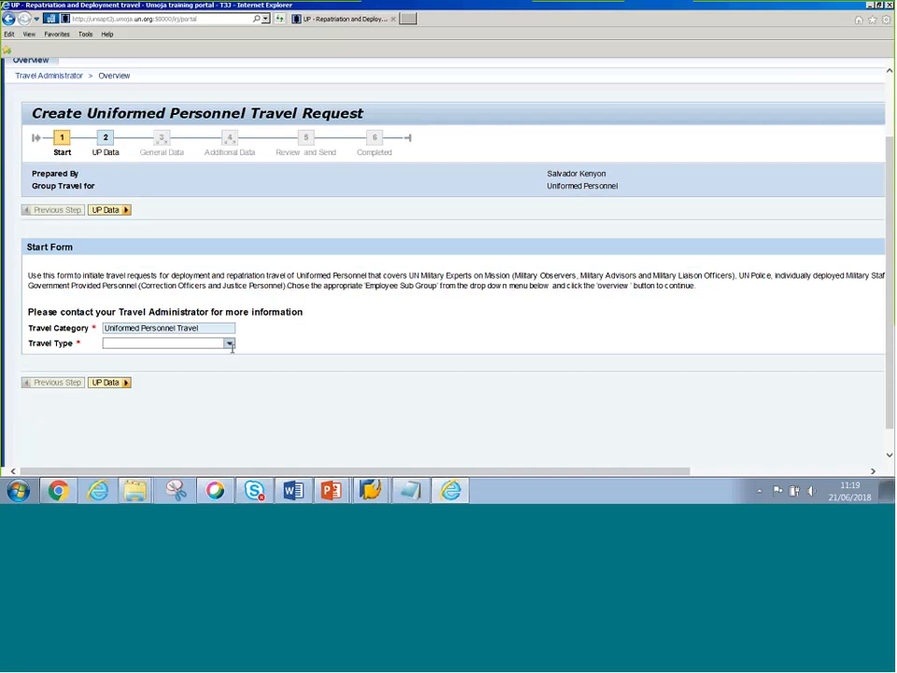
click(229, 344)
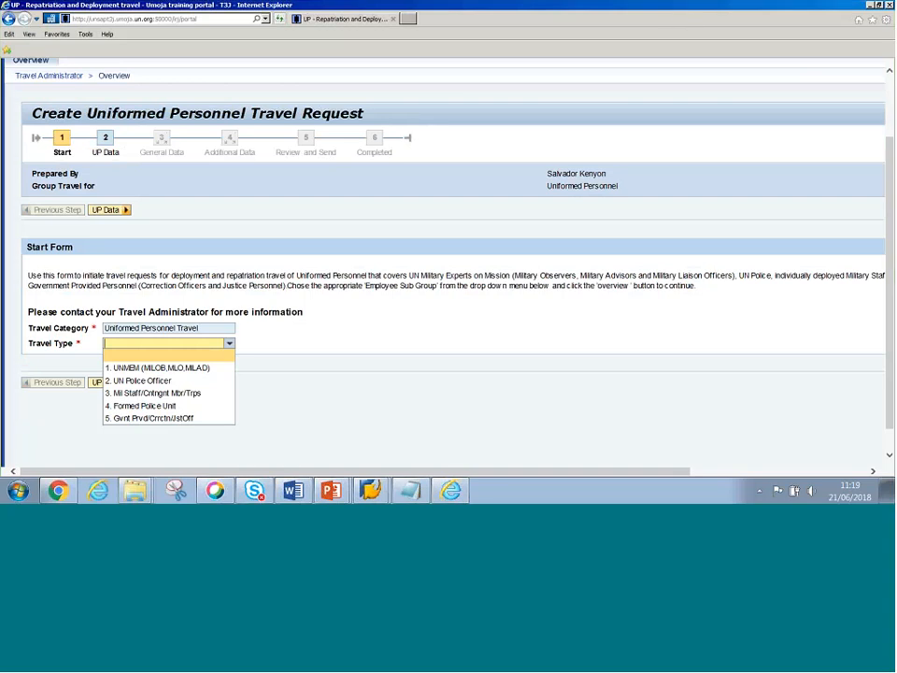
mouse_move(105, 367)
mouse_down()
mouse_move(111, 380)
mouse_move(107, 371)
mouse_up()
click(107, 393)
click(106, 404)
click(107, 418)
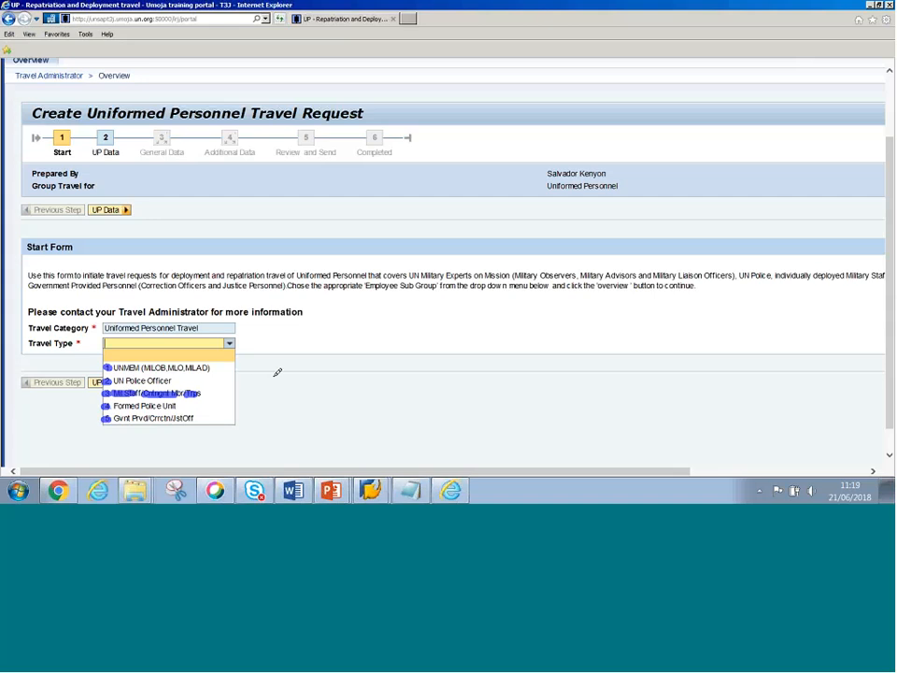
- Close the Travel Type list without choosing a value
click(229, 344)
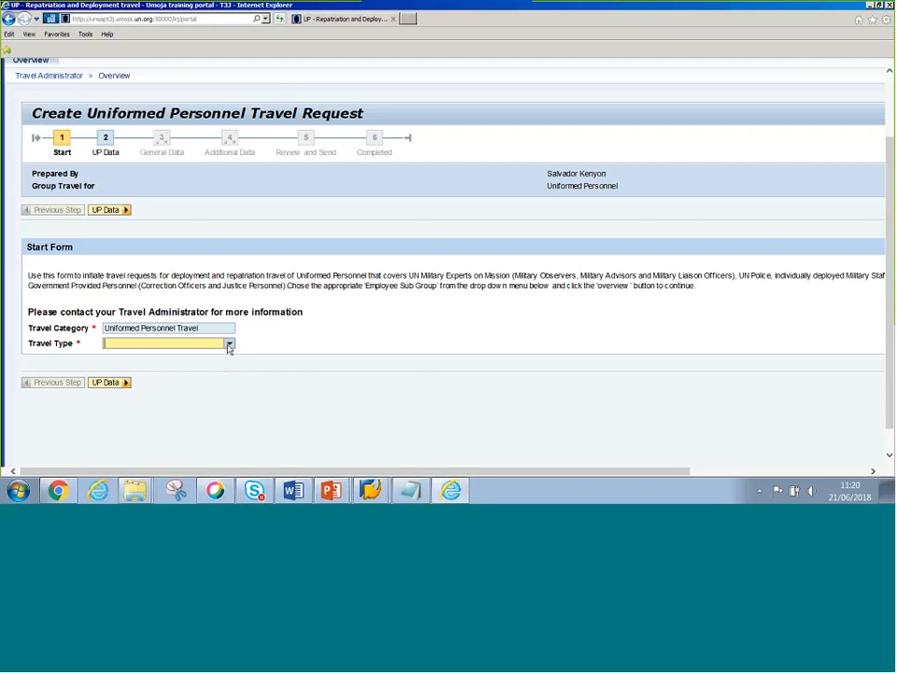
click(229, 344)
click(257, 358)
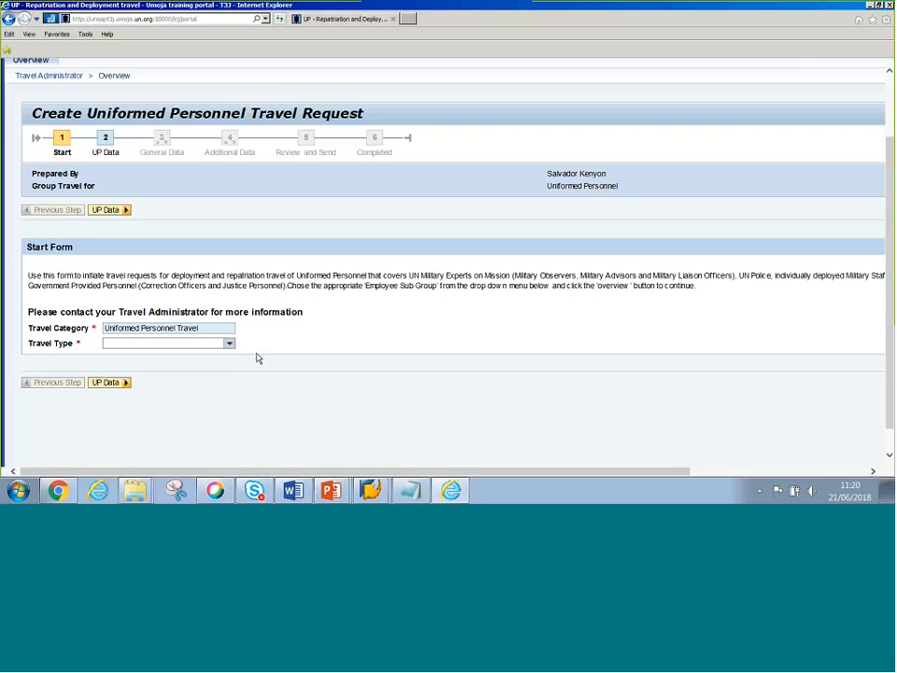
click(375, 489)
- Switch to the Display HR Master Data window and choose Free search under Find by
click(362, 461)
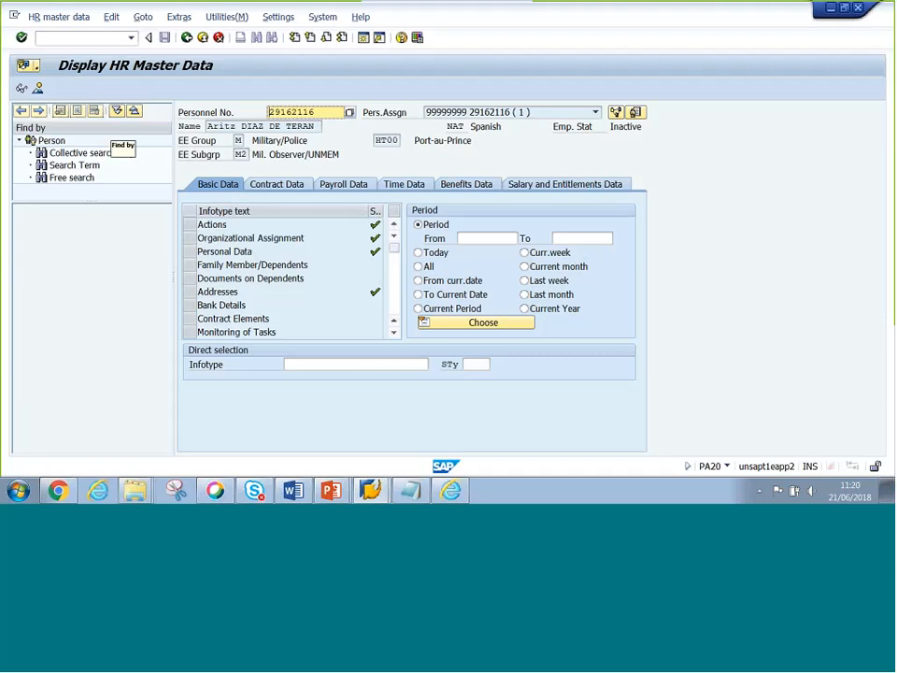
click(64, 180)
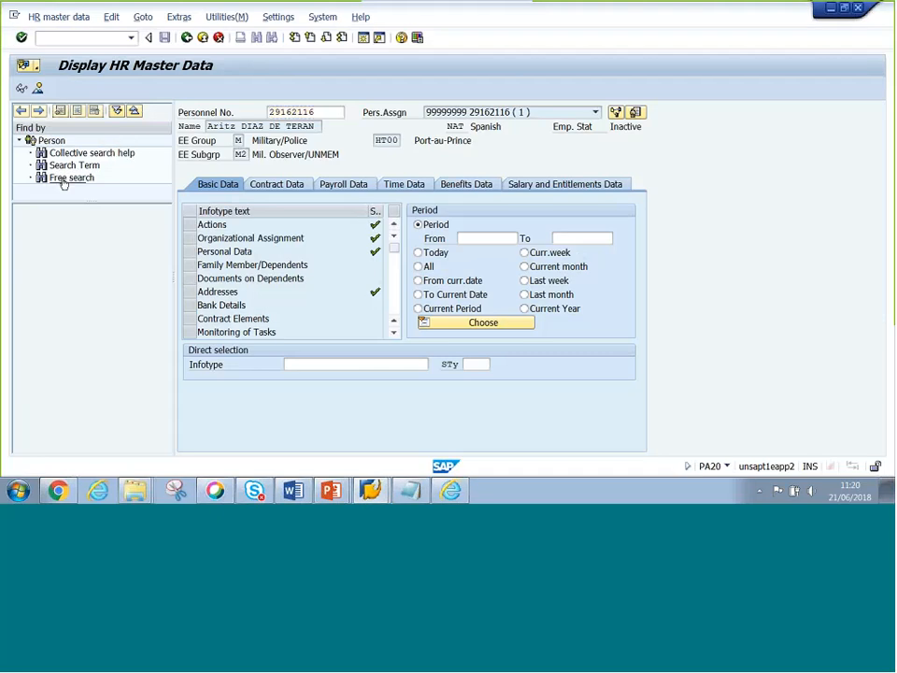
click(64, 179)
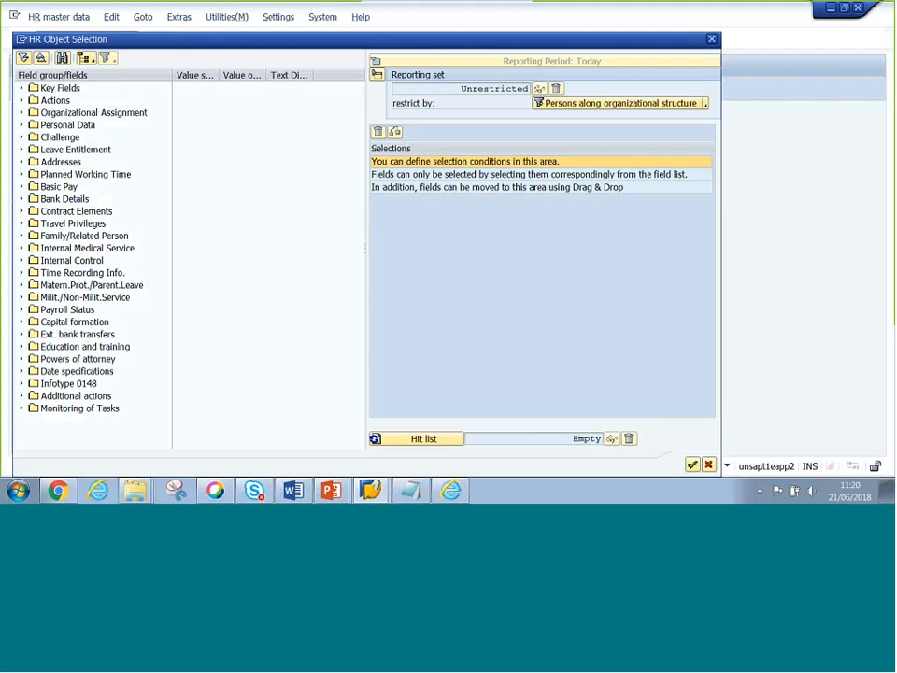
- Under Organizational Assignment, tick Employee subgroup as a selection field and focus its Value cell
click(23, 112)
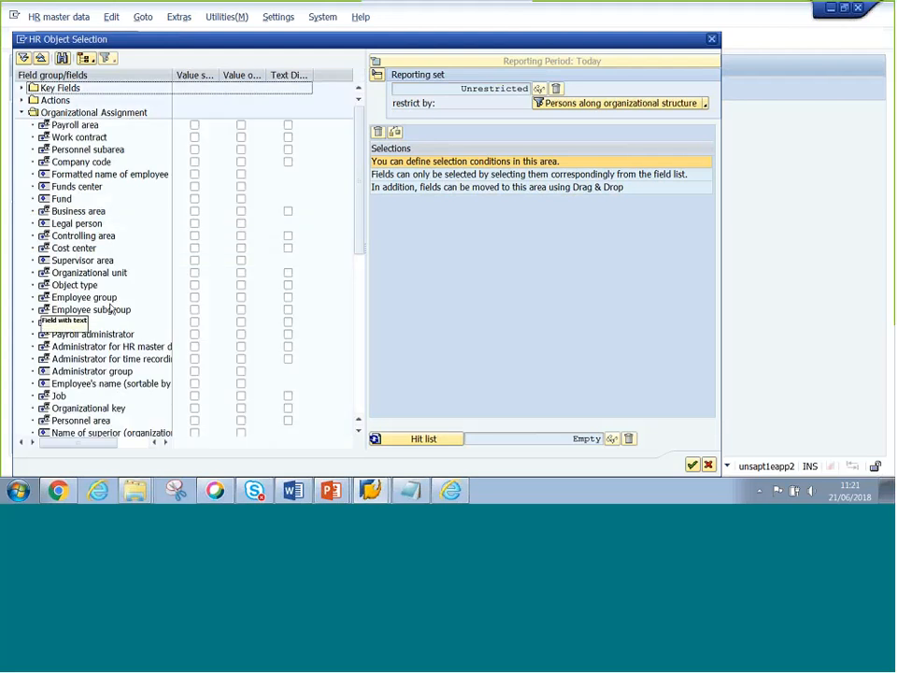
click(191, 311)
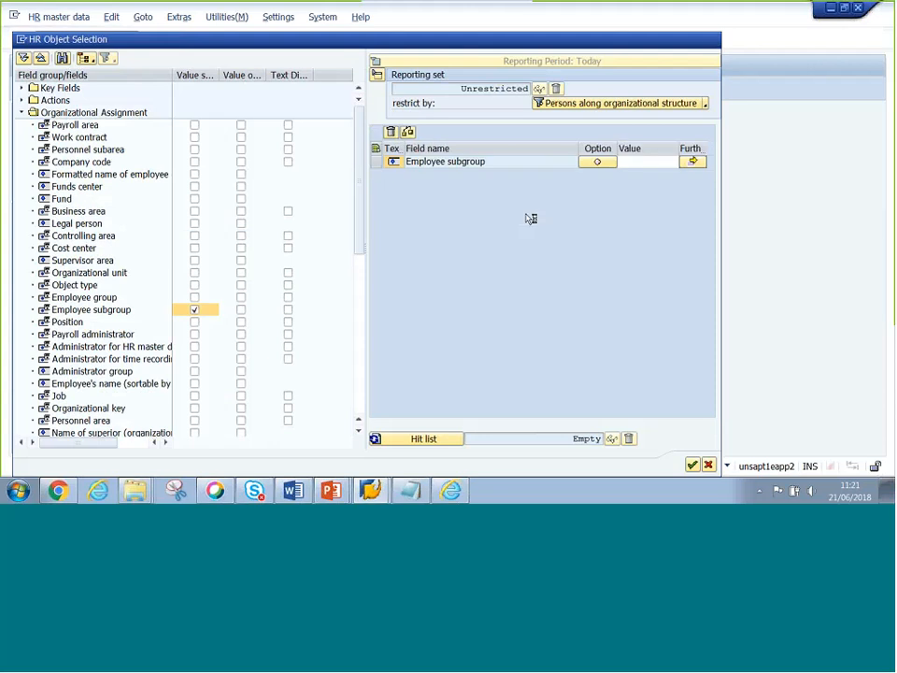
click(665, 160)
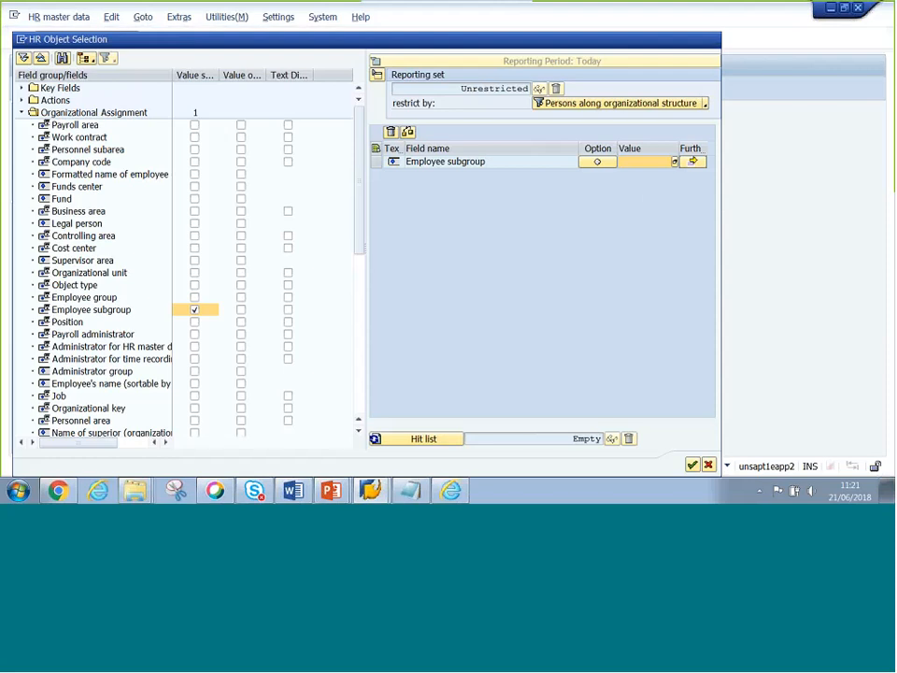
- Open the Employee subgroup value help with F4 and scroll to the Military/Police and Non Staff entries
key(F4)
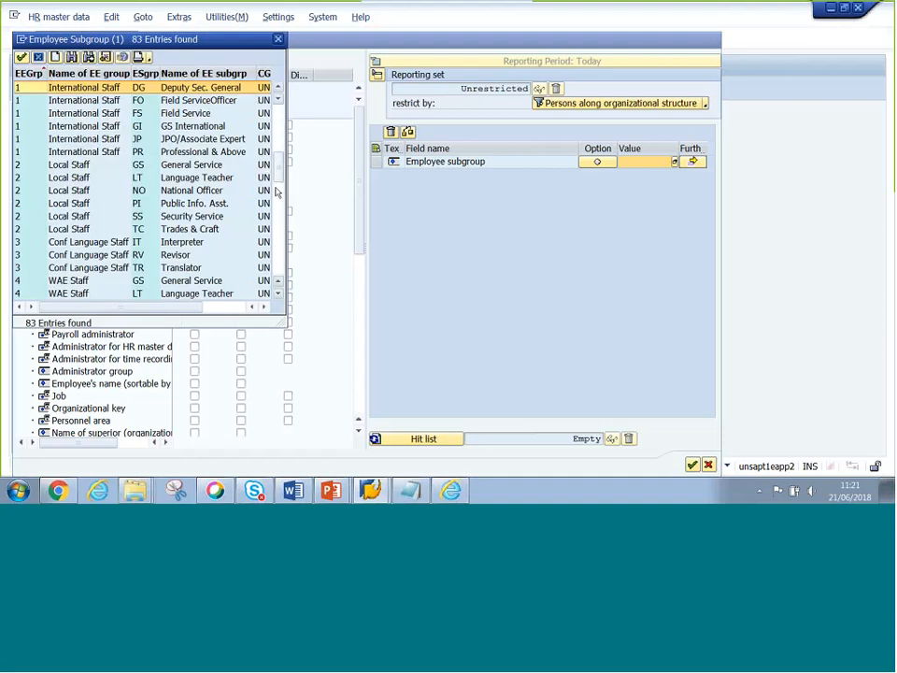
scroll(276, 191, down, 5)
scroll(279, 234, down, 5)
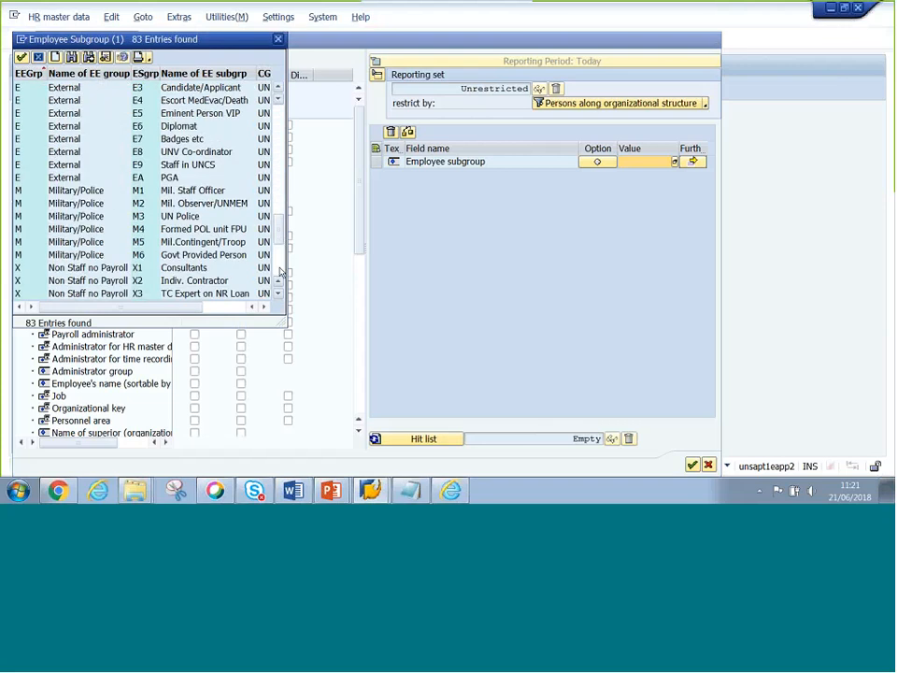
scroll(280, 103, down, 5)
scroll(279, 103, up, 3)
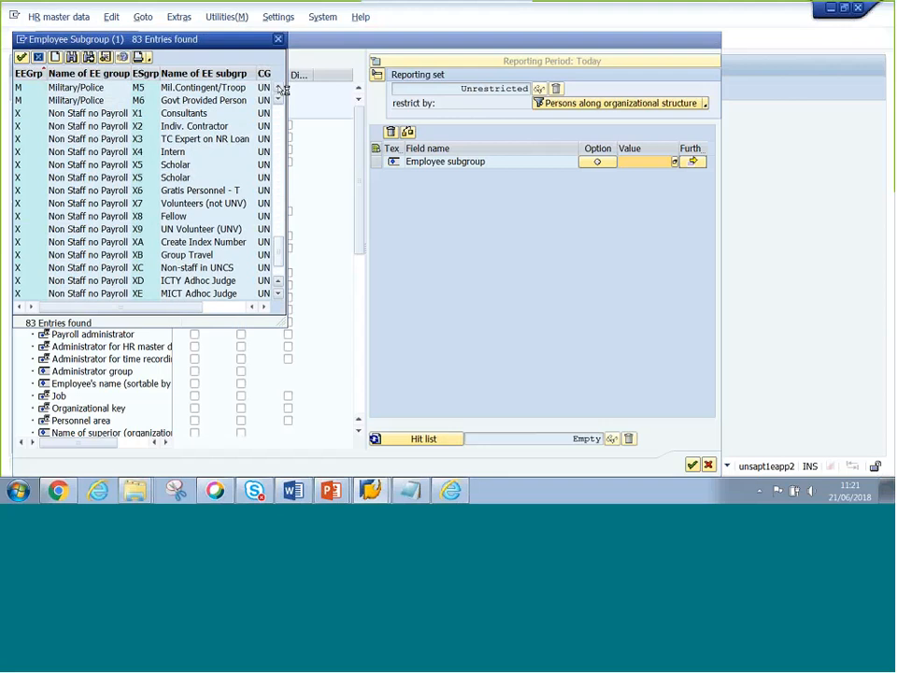
click(278, 294)
click(279, 294)
click(278, 294)
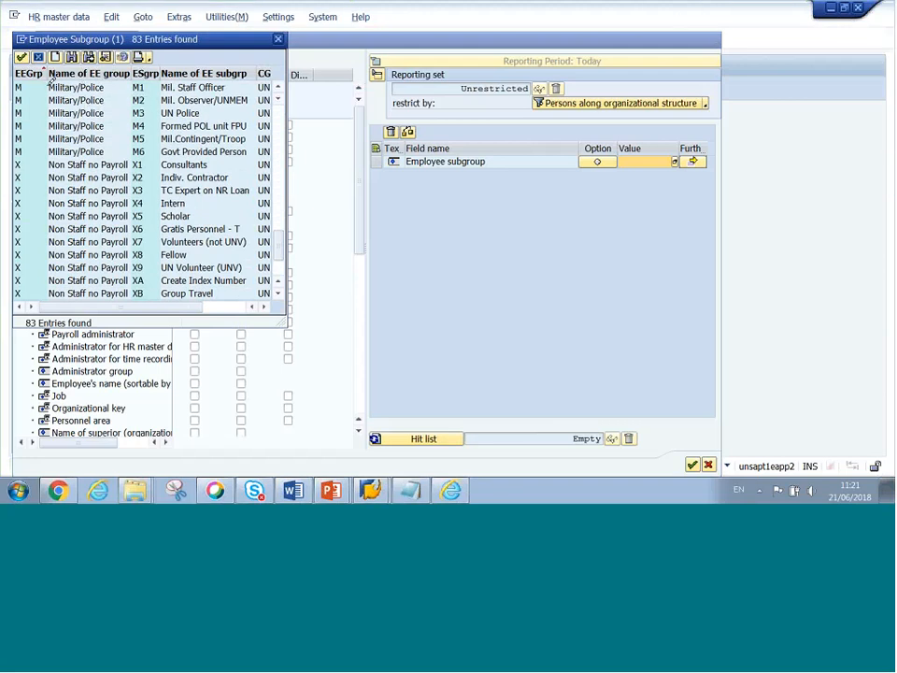
- Annotate the Military/Police group names and mark subgroup codes M1 and M6
mouse_move(73, 81)
mouse_down()
mouse_move(110, 80)
mouse_move(112, 146)
mouse_move(56, 160)
mouse_move(44, 83)
mouse_up()
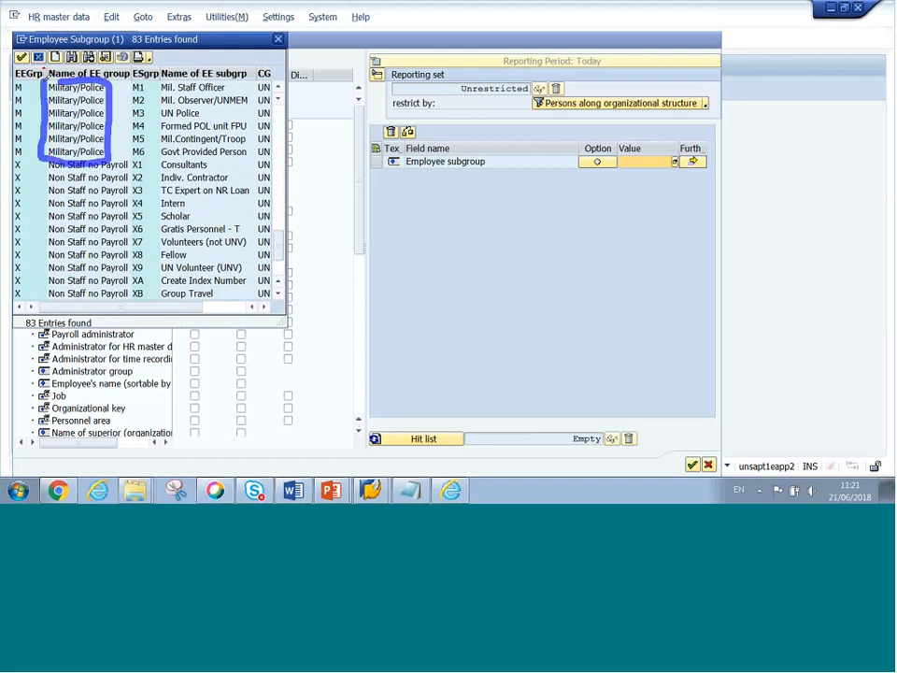
drag(128, 87, 145, 82)
drag(130, 154, 144, 150)
- Strike through the M2 Mil. Observer/UNMEM, M3 UN Police and M6 Govt Provided Person rows
drag(133, 99, 248, 100)
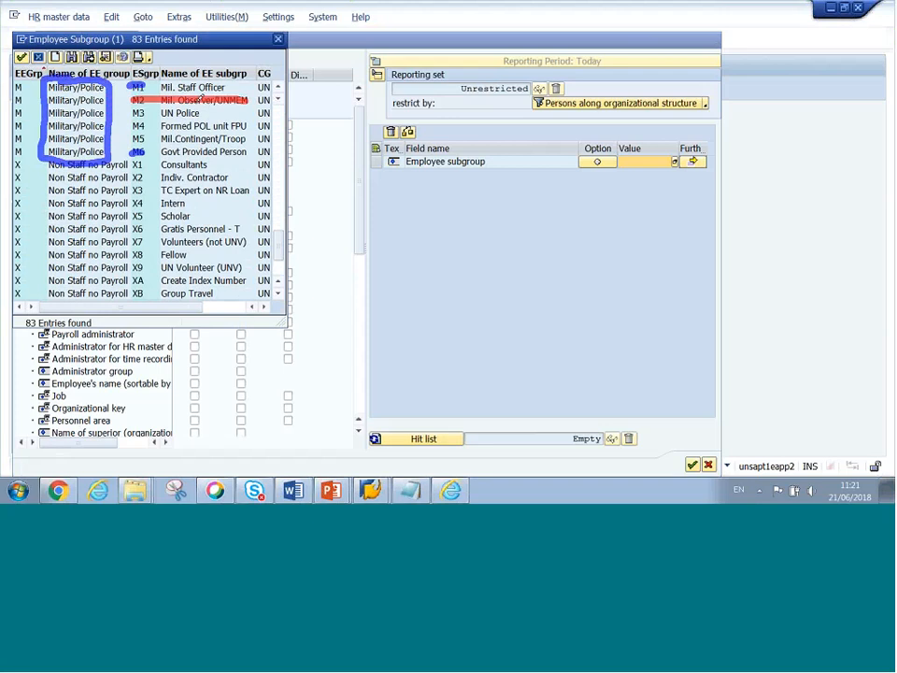
drag(131, 114, 205, 108)
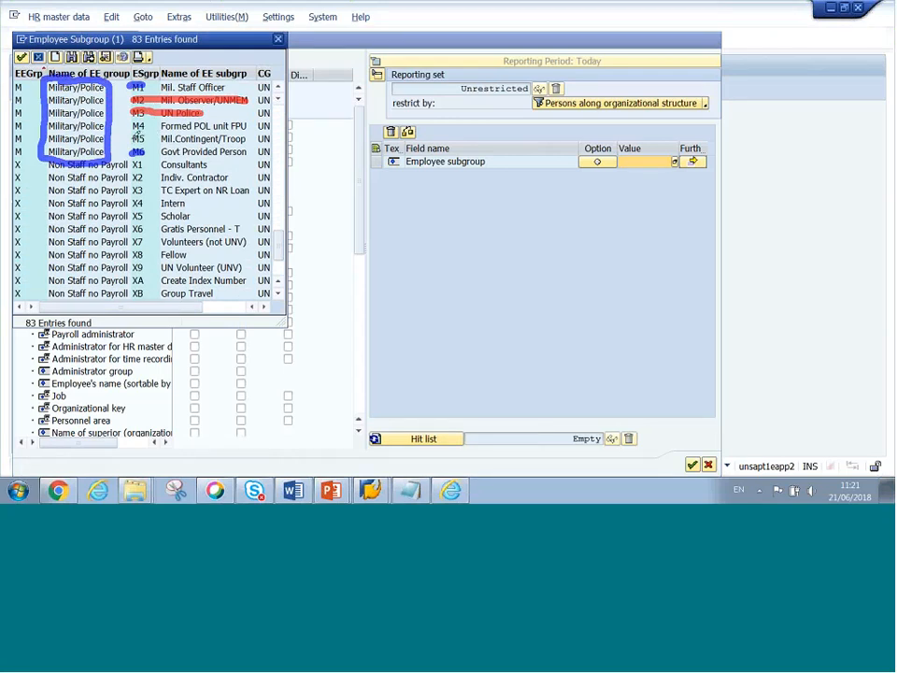
mouse_move(239, 153)
mouse_down()
mouse_move(248, 148)
mouse_move(129, 151)
mouse_up()
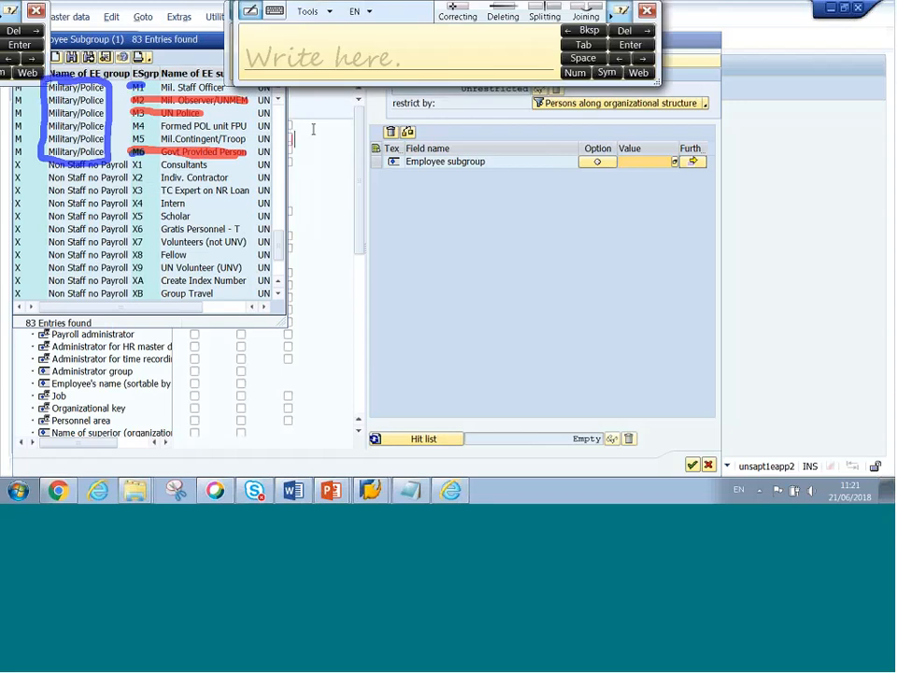
- Write a handwritten note about individual uniformed personnel, then move the handwriting panel aside
text(Indiviual Unfi)
key(BackSpace)
key(BackSpace)
text(iformed Pero)
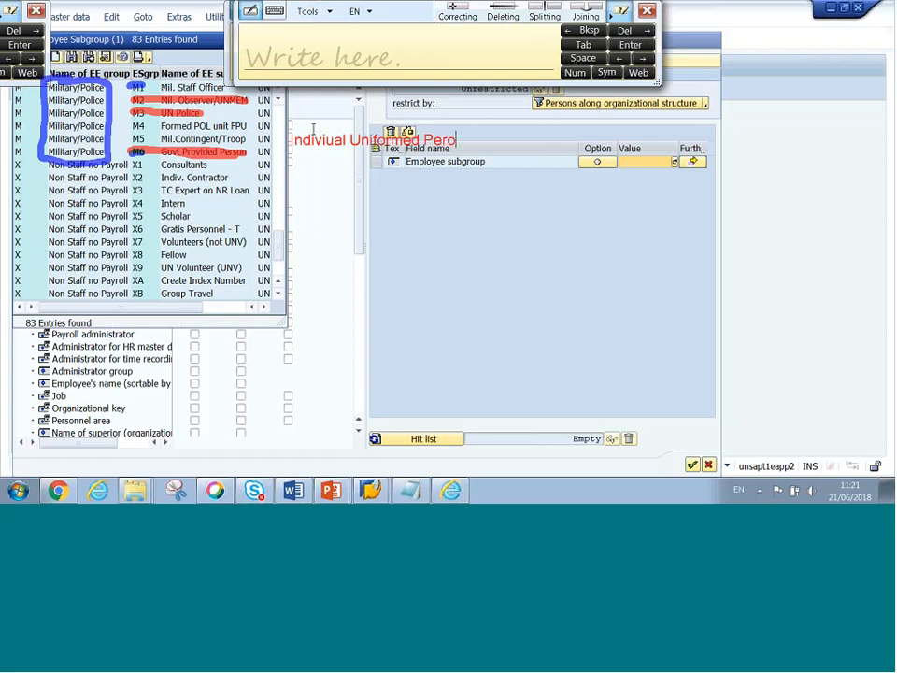
text(sonnel)
click(308, 136)
drag(591, 9, 604, 82)
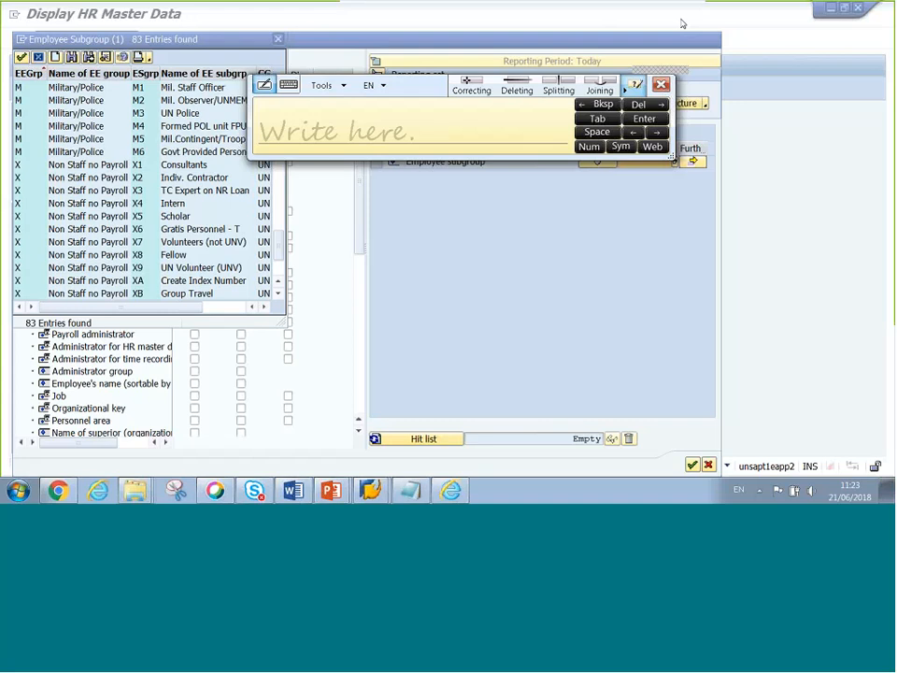
- Mark M2, M3 and M6 in red and M1 in blue on the subgroup list
drag(144, 95, 146, 113)
drag(133, 152, 147, 148)
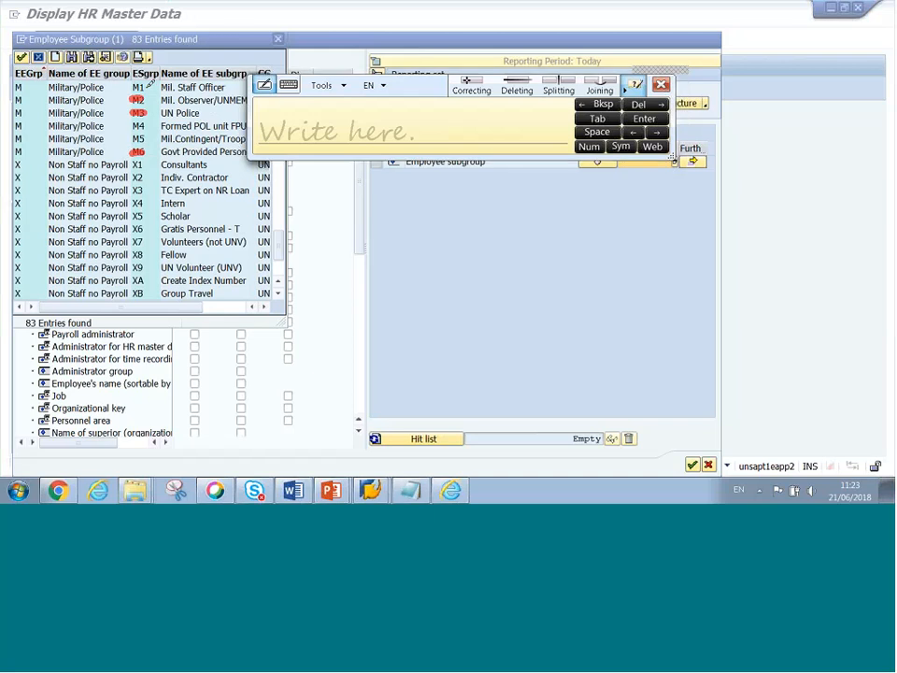
mouse_move(133, 88)
mouse_down()
mouse_move(143, 89)
mouse_move(143, 137)
mouse_up()
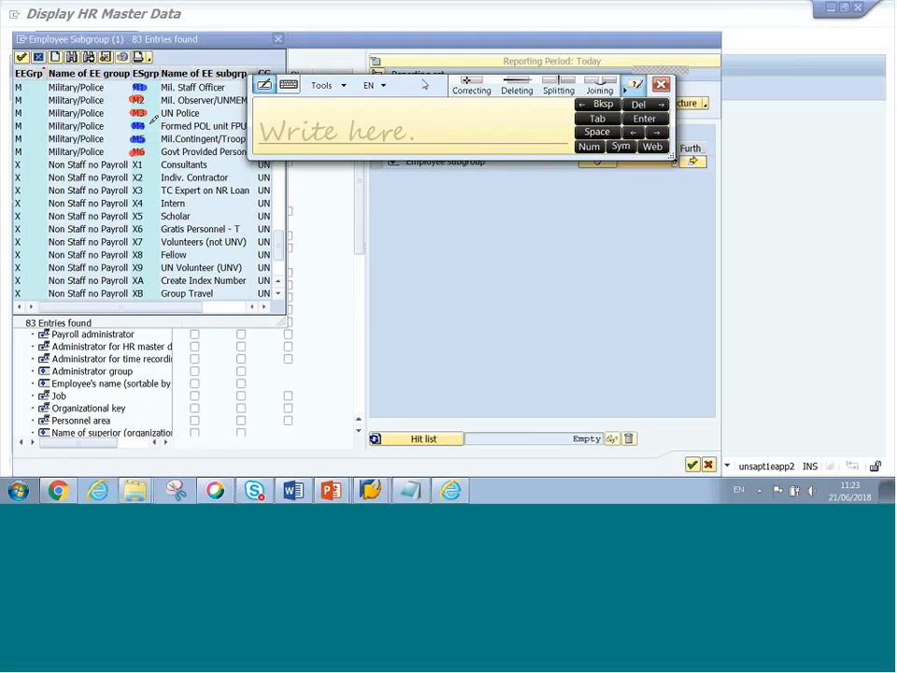
- Move the pen panel aside and close the Write here panel, clearing all marks from the list
drag(425, 85, 627, 95)
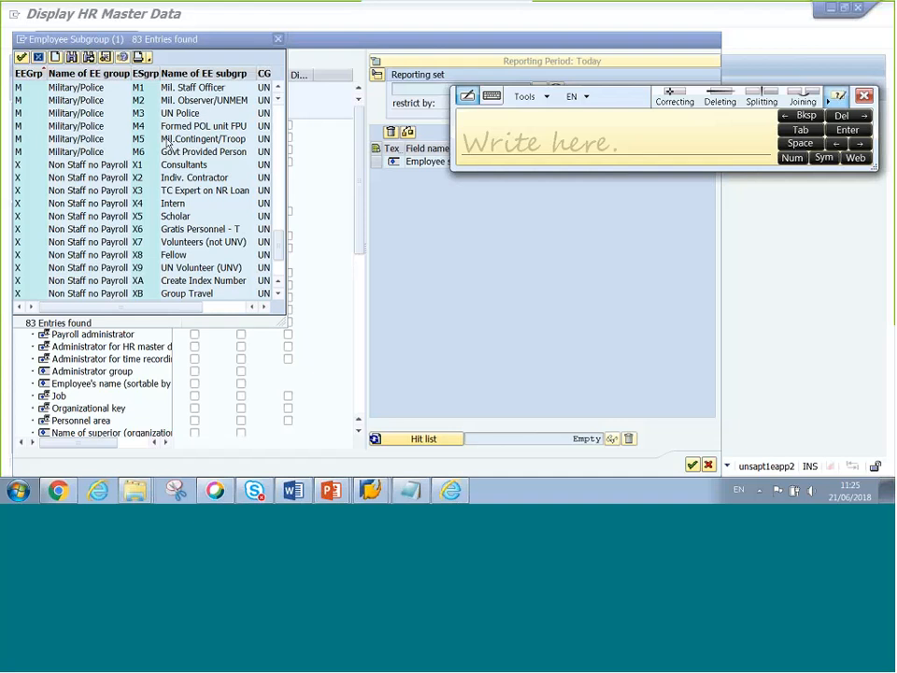
click(407, 273)
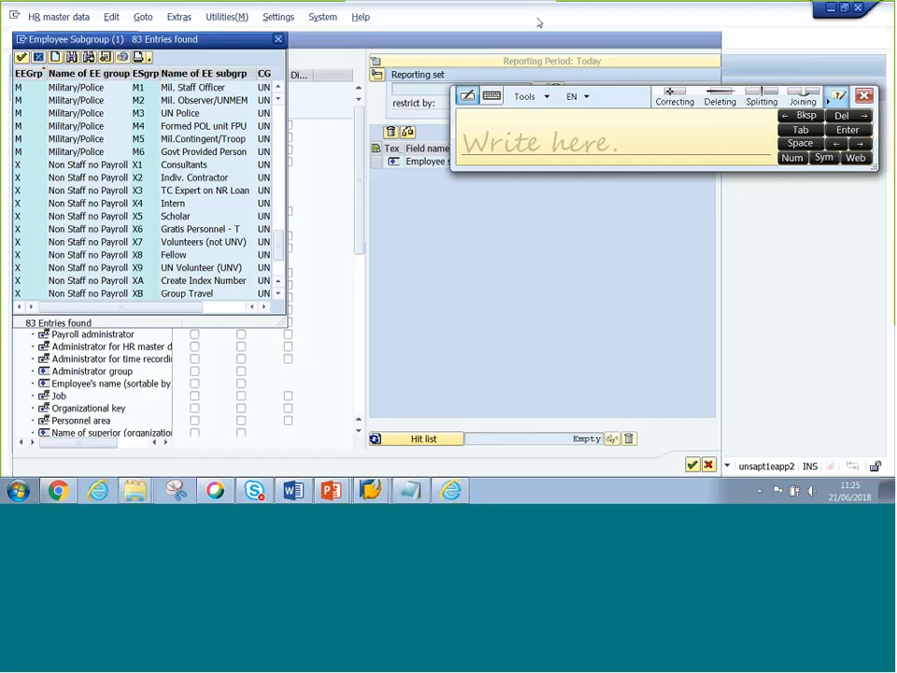
drag(807, 205, 787, 114)
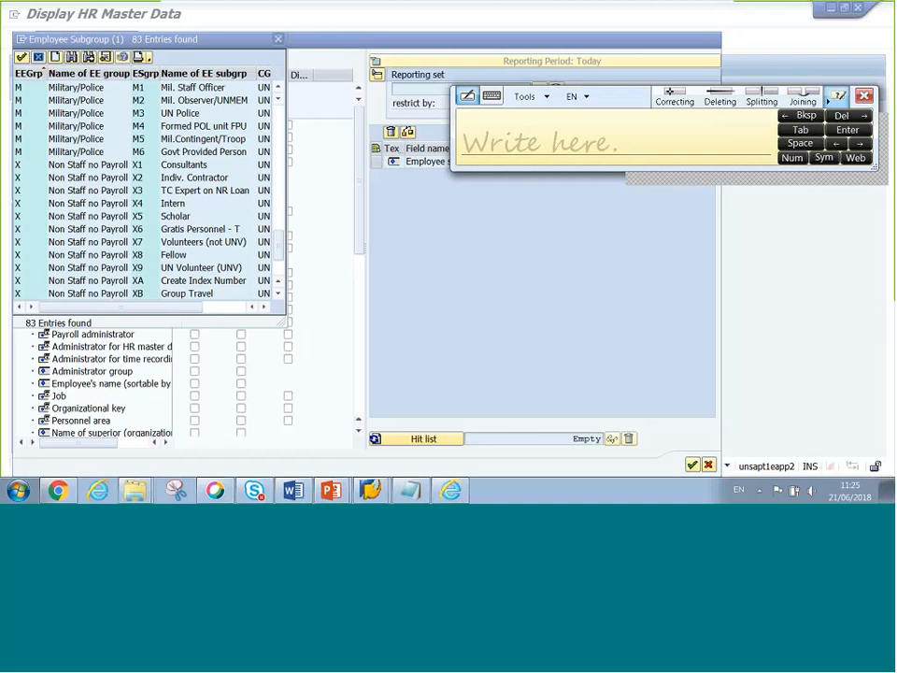
click(864, 96)
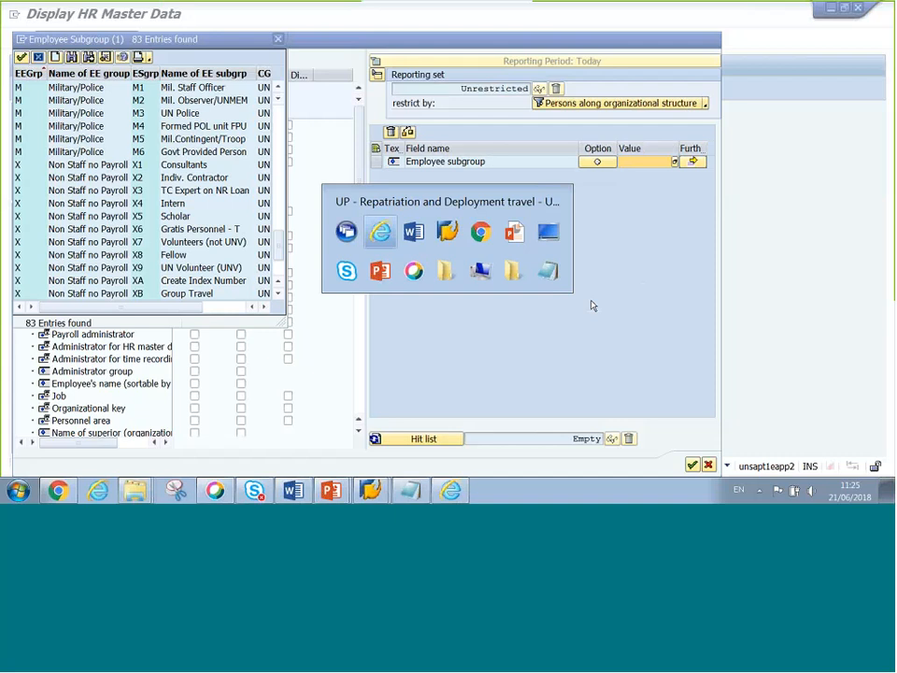
key(alt+Tab)
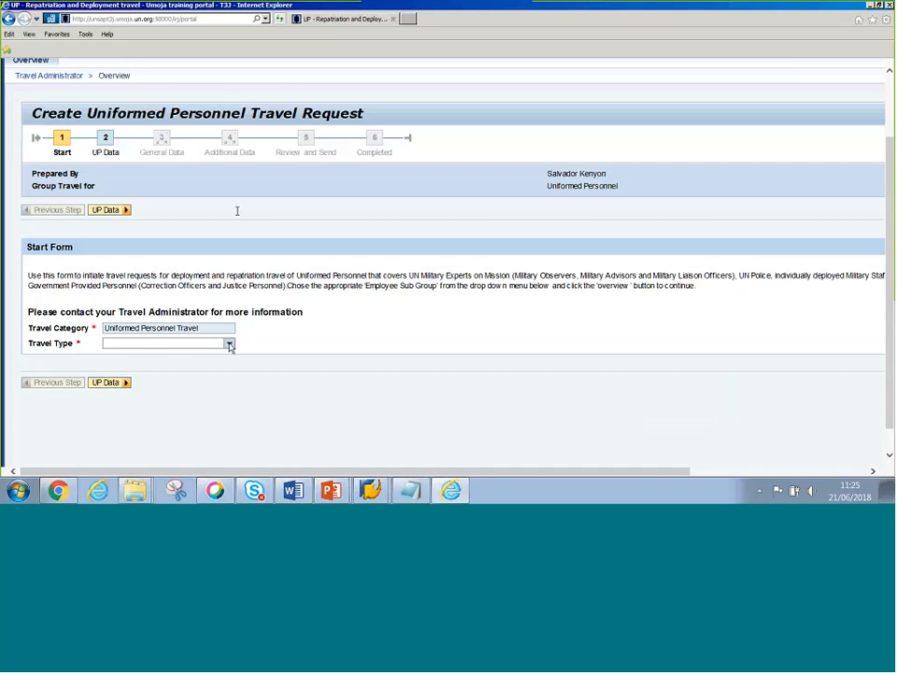
click(229, 345)
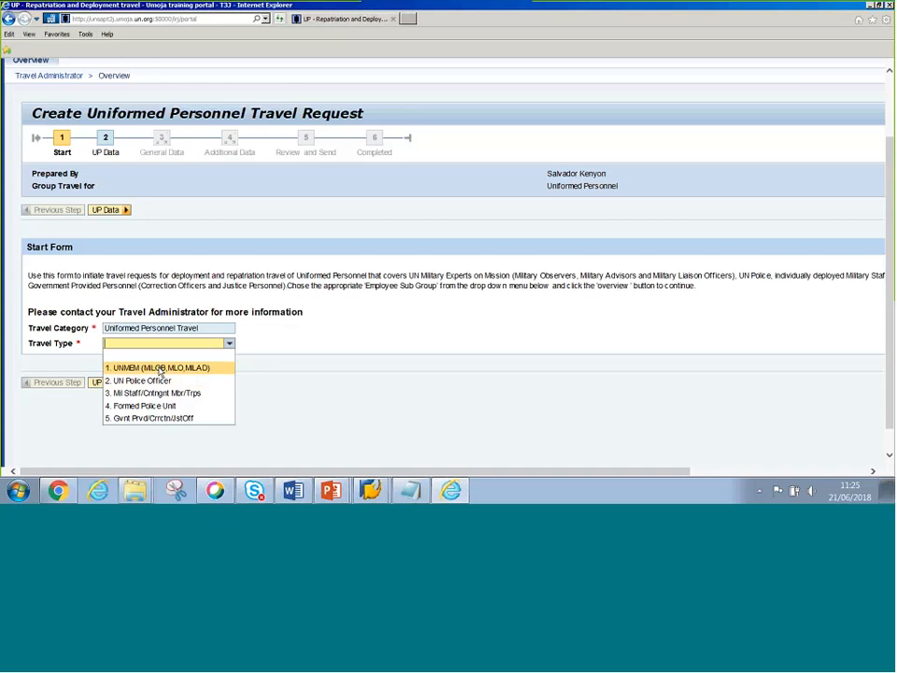
key(alt+Tab)
key(alt+Tab)
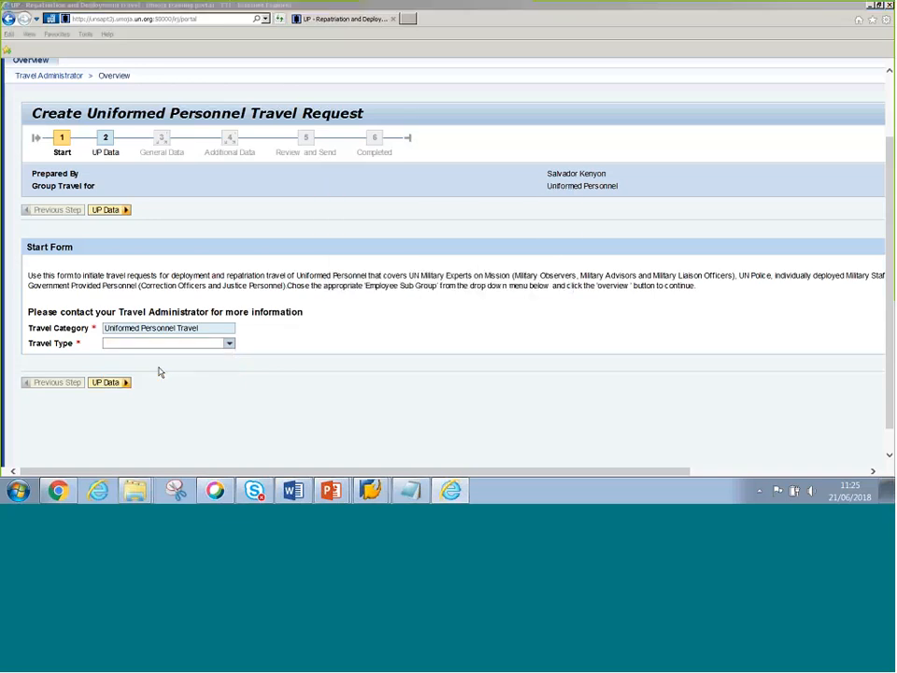
key(alt+Tab)
key(alt+Tab)
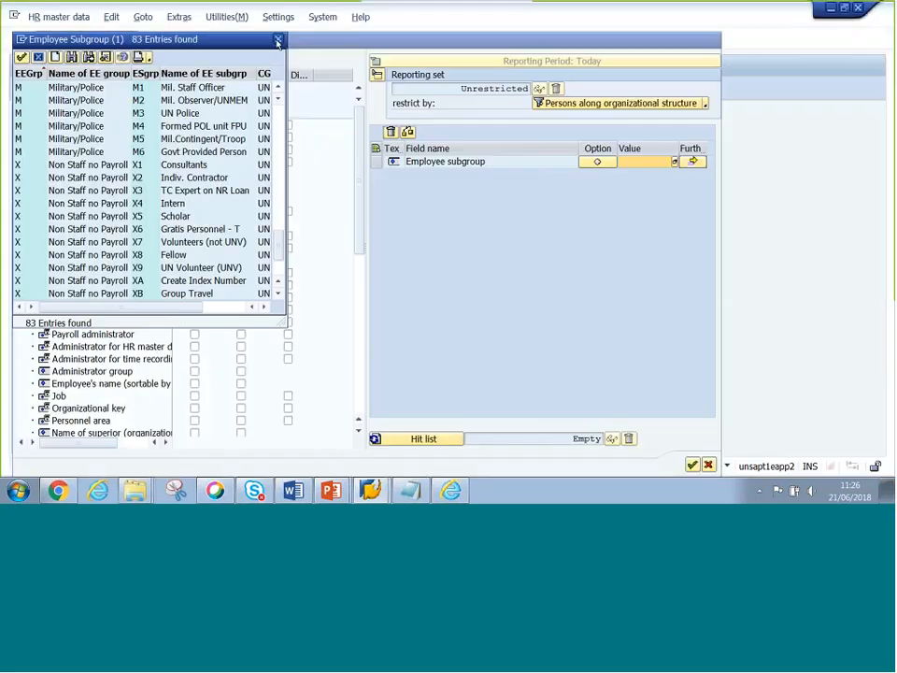
- Close the subgroup value list and HR Object Selection, then select UNMEM in EE Subgrp
key(Escape)
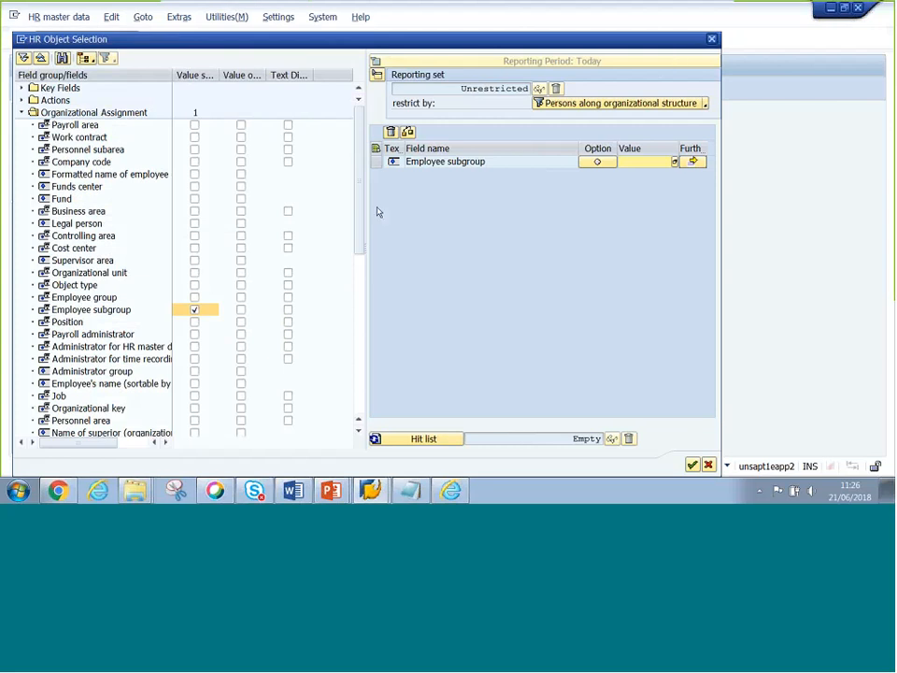
click(712, 40)
double_click(324, 155)
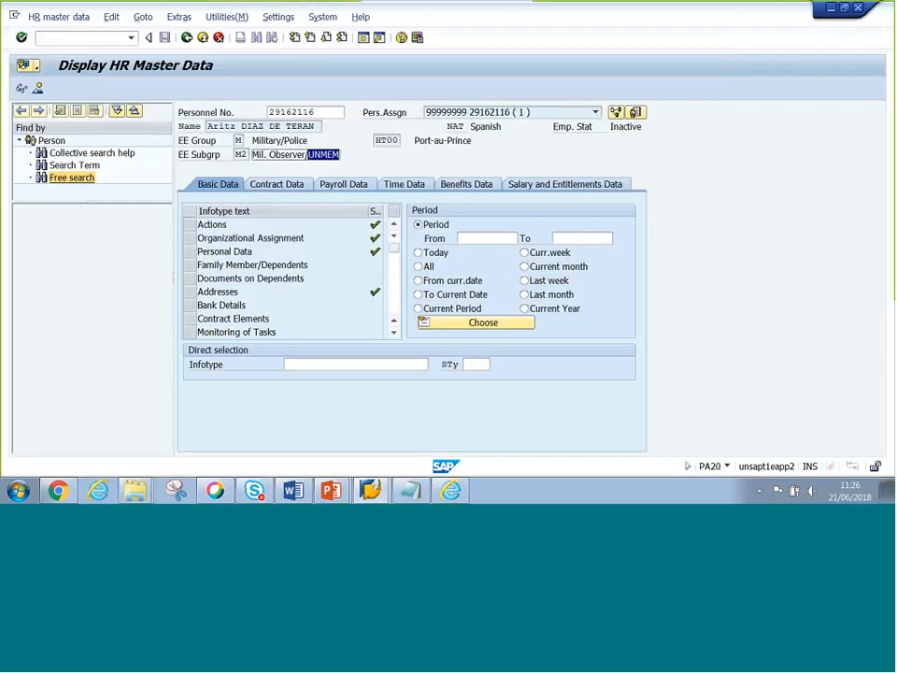
- Return to the portal's travel request and show the Travel Type choices
key(alt+Tab)
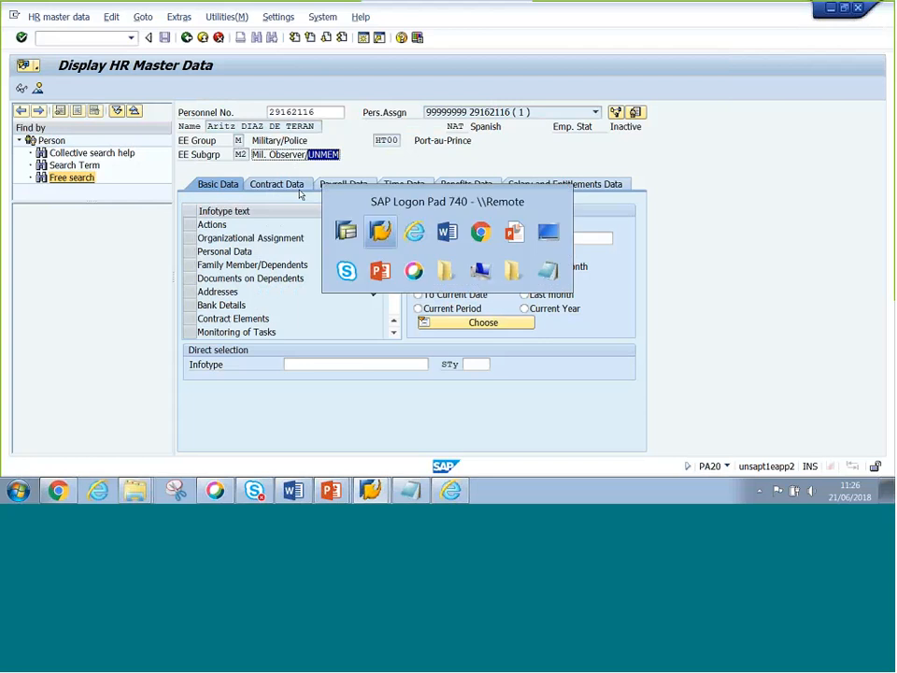
key(alt+Tab)
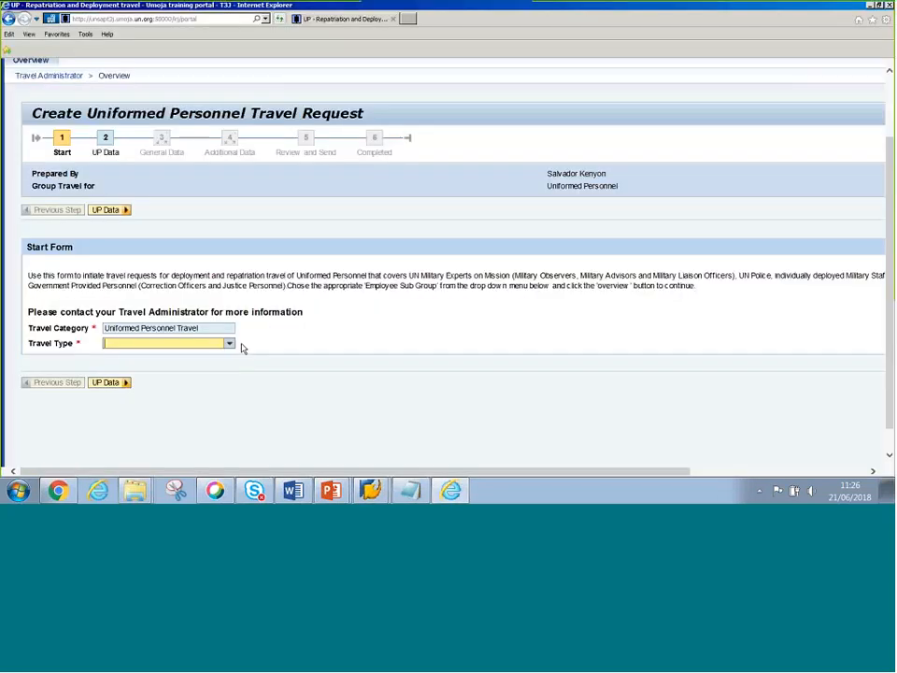
click(230, 344)
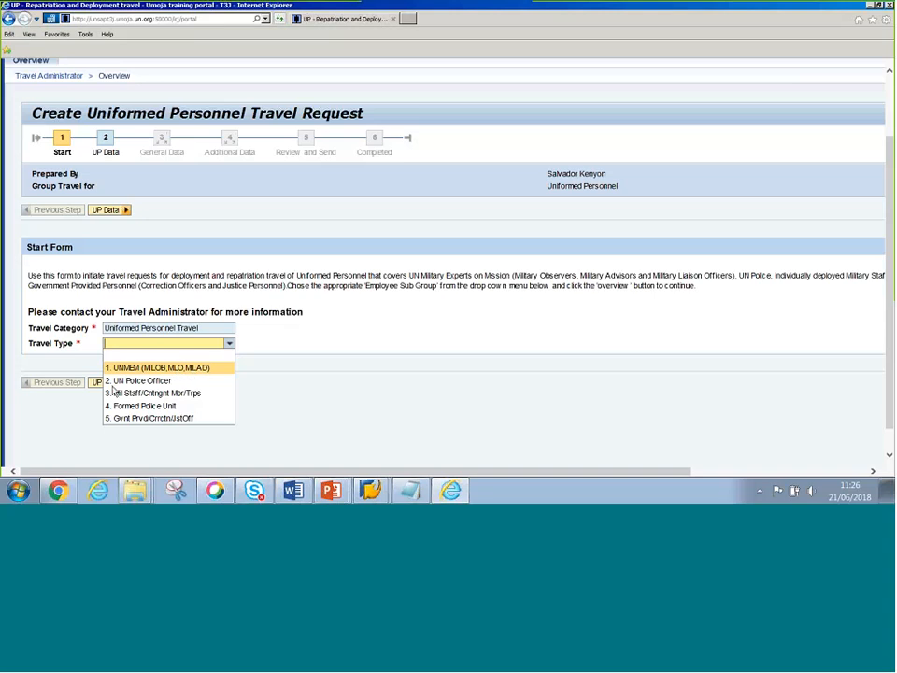
- Set the travel type to 1. UNMEM (MILOB,MLO,MILAD) and point out the destination mission field
click(187, 368)
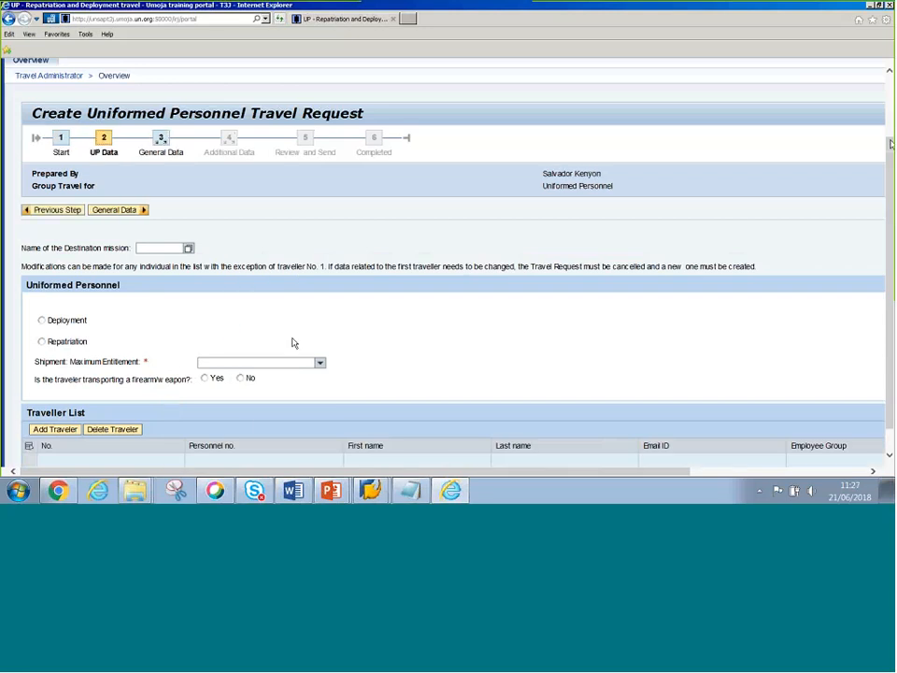
scroll(184, 326, down, 1)
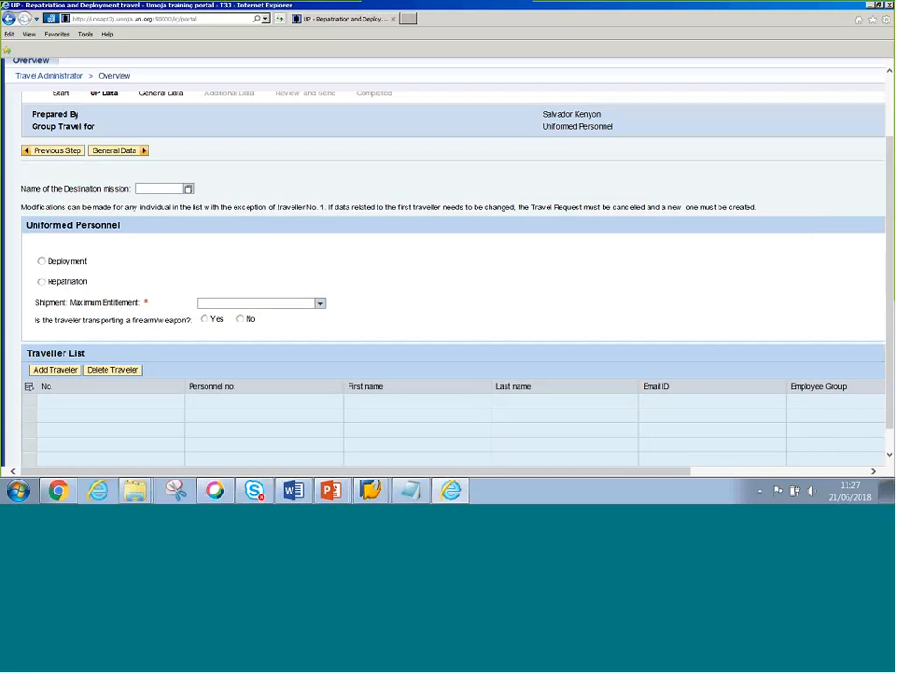
drag(66, 191, 131, 190)
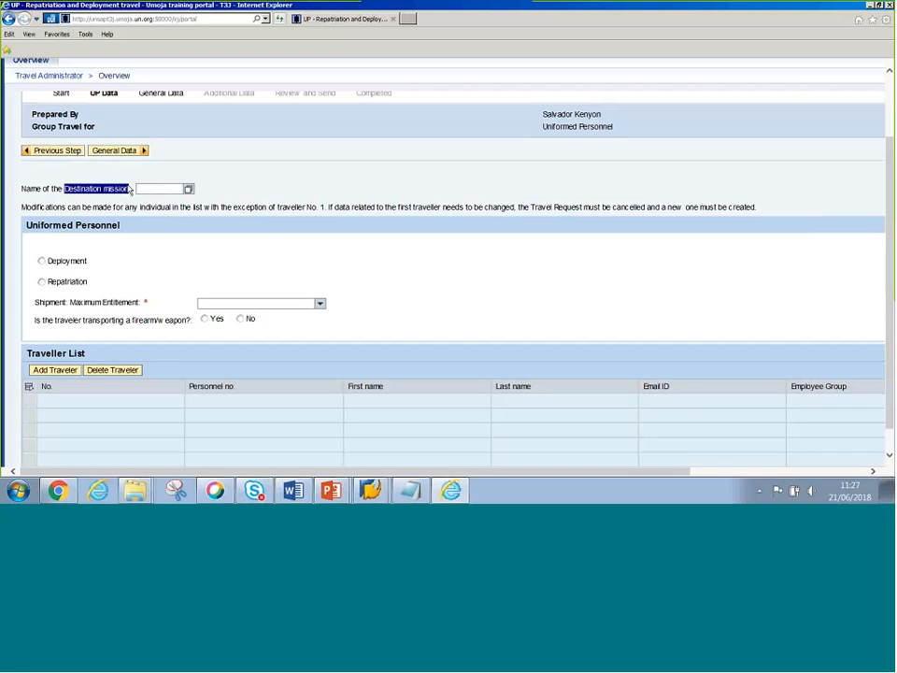
- Search org units for MONUSCO and pick 20006164 as the destination mission
click(150, 189)
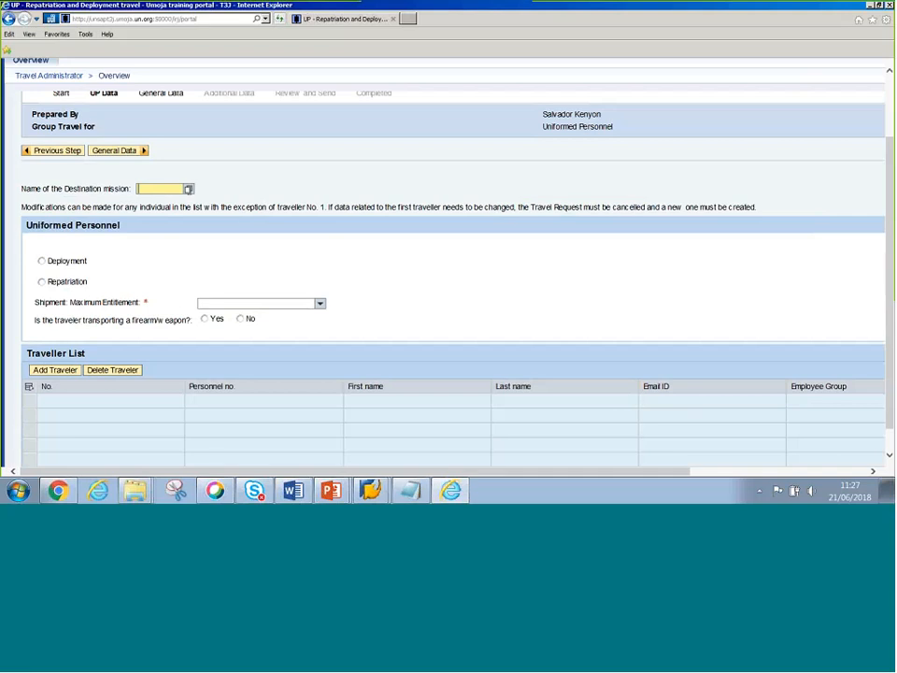
click(188, 189)
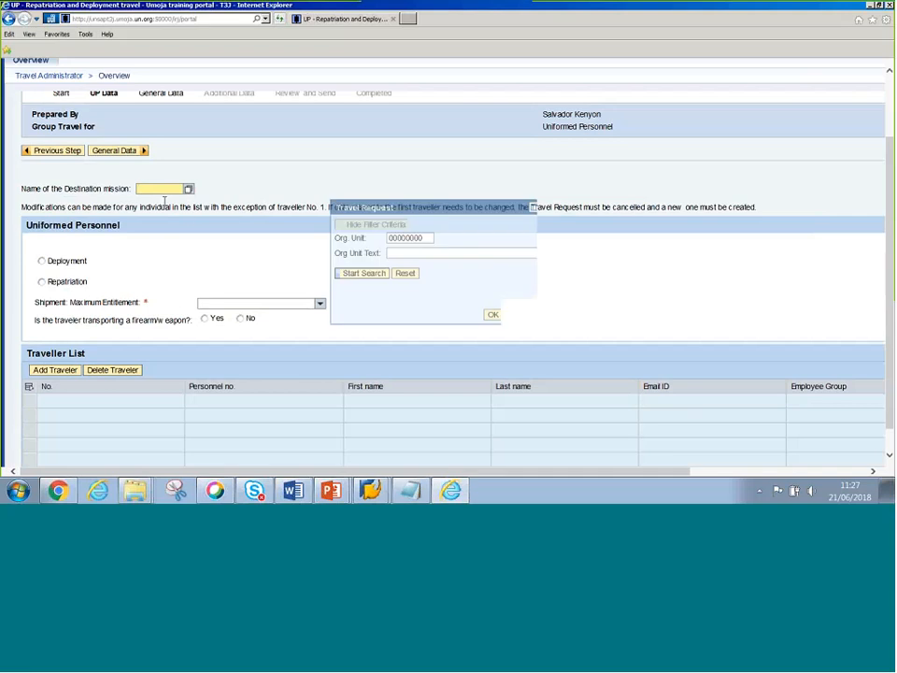
click(416, 258)
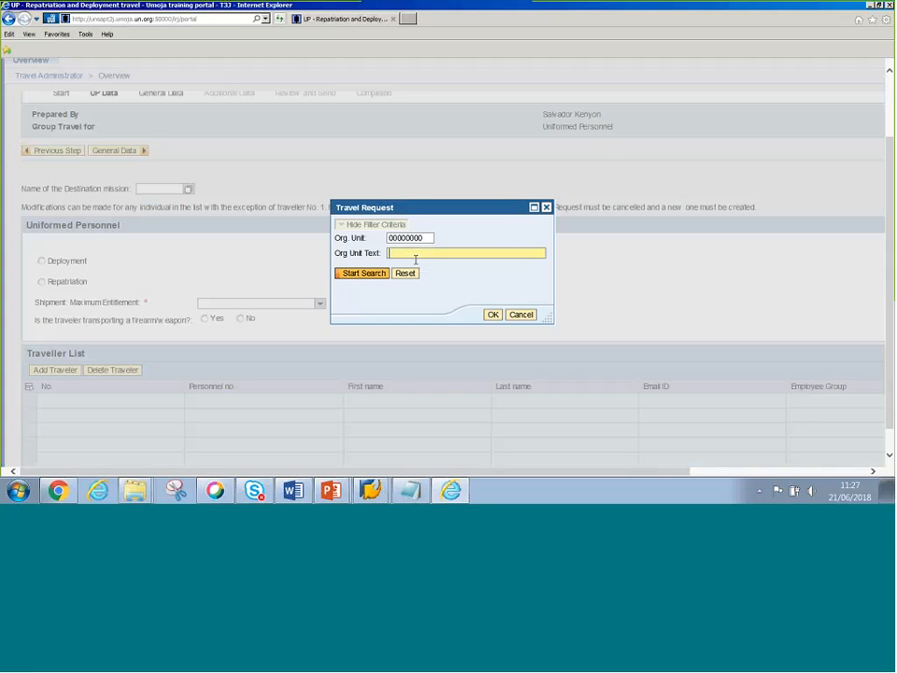
text(MONUSCO)
click(374, 274)
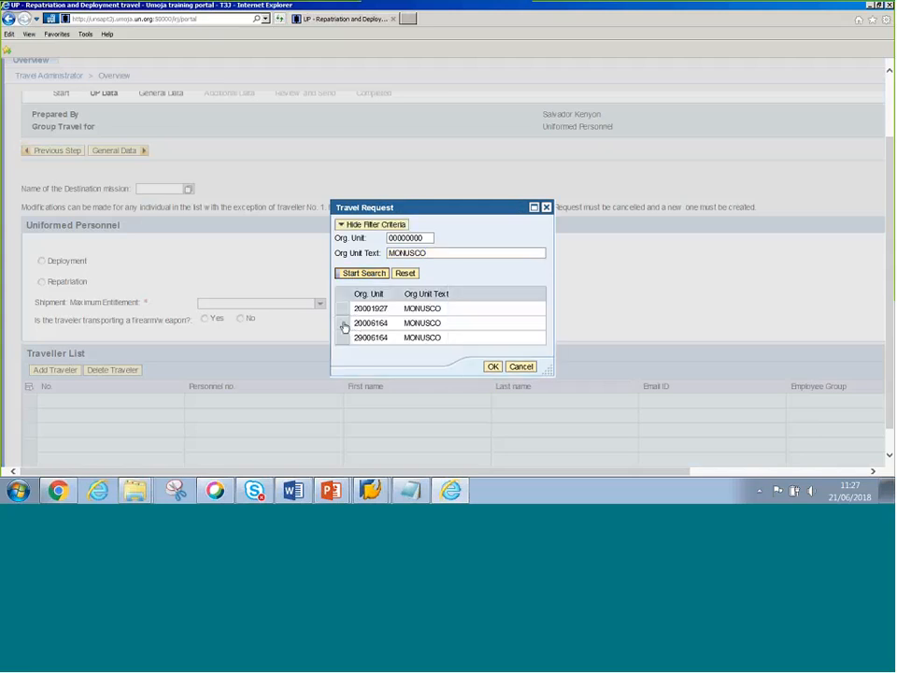
click(344, 325)
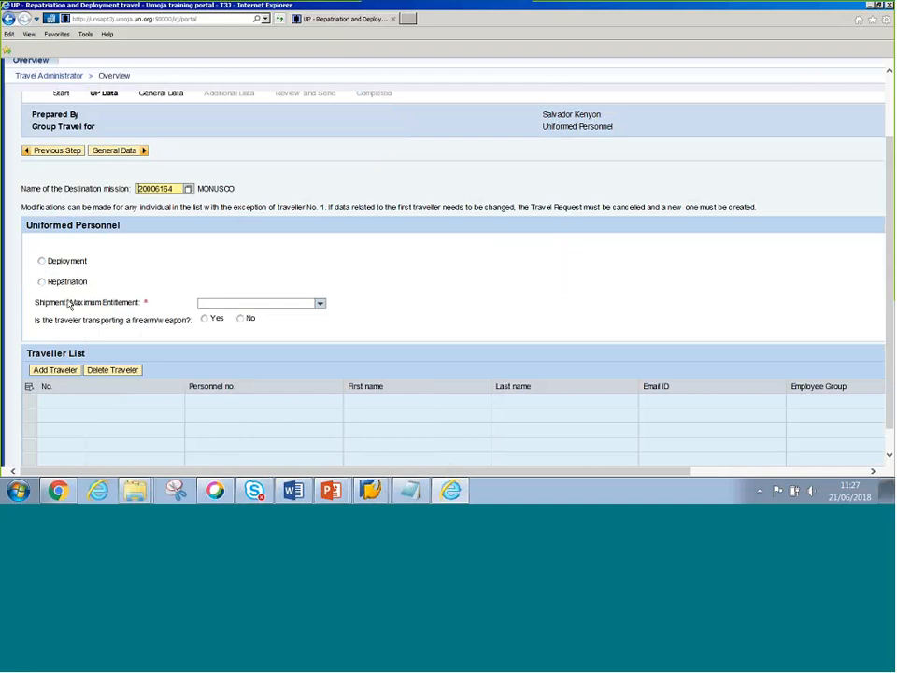
- Mark the travel as a deployment lasting 12 months
click(41, 261)
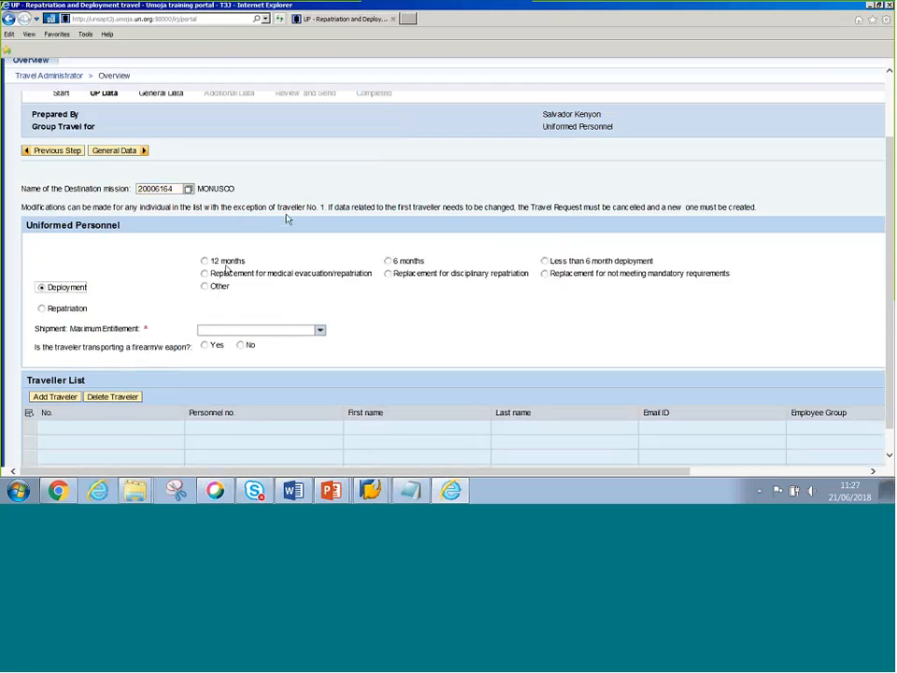
click(224, 262)
click(405, 264)
click(205, 262)
- Set the shipment entitlement to 100 kg by air and answer No to the firearm question
click(319, 331)
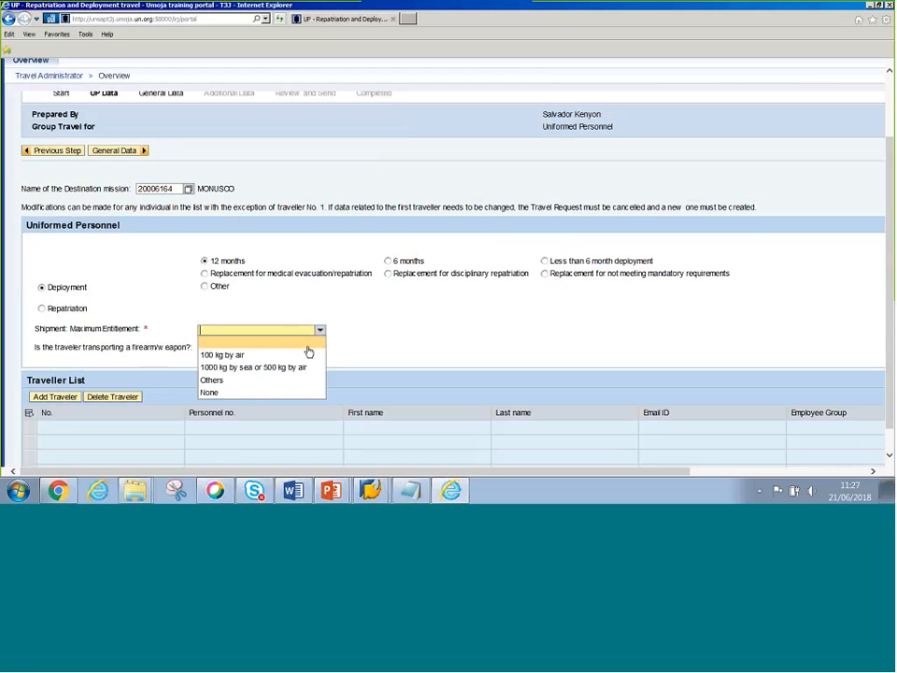
click(234, 359)
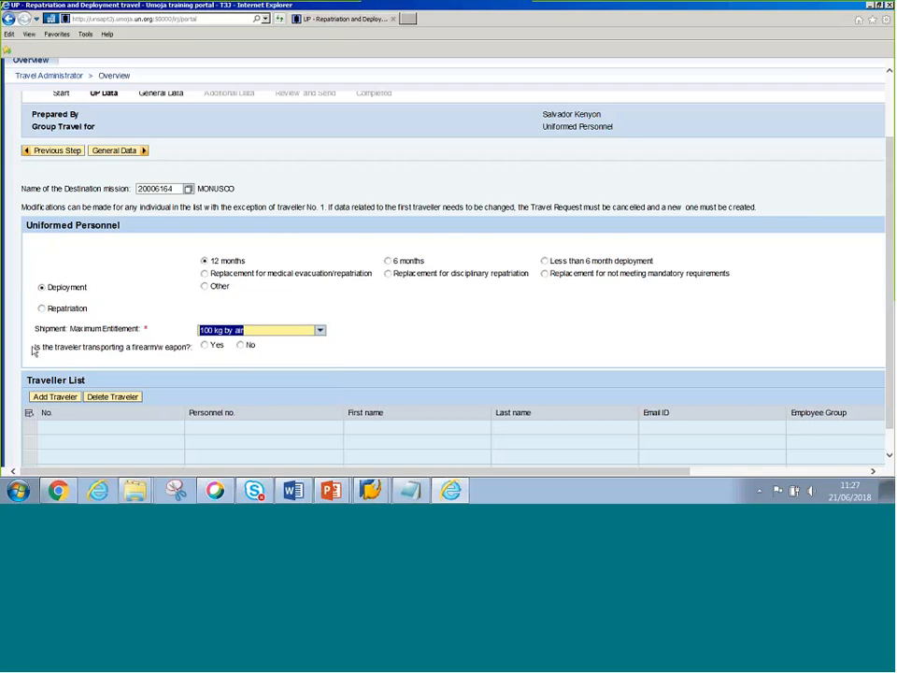
drag(34, 349, 189, 348)
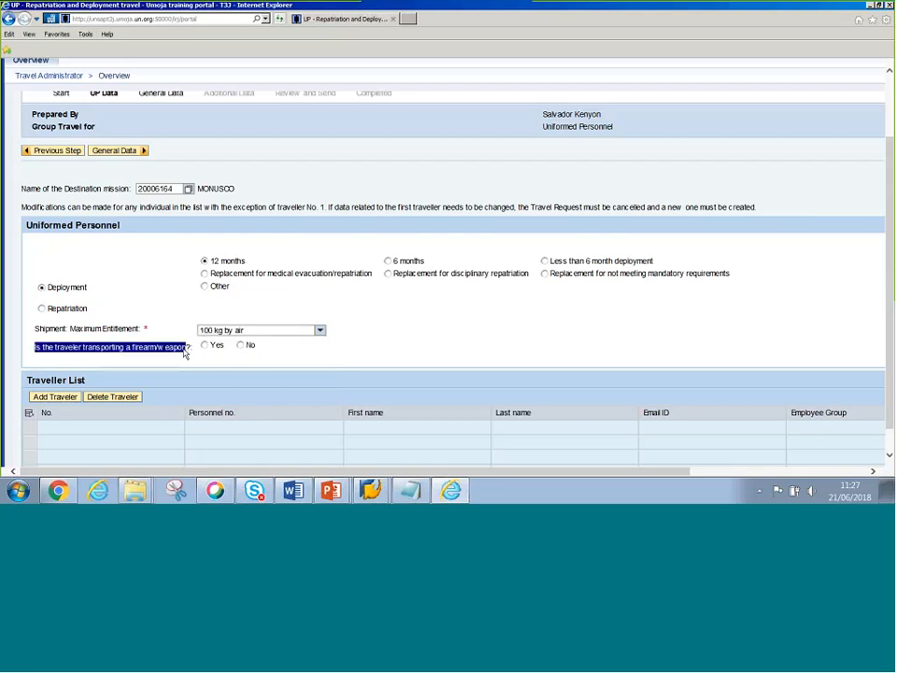
click(240, 345)
click(715, 194)
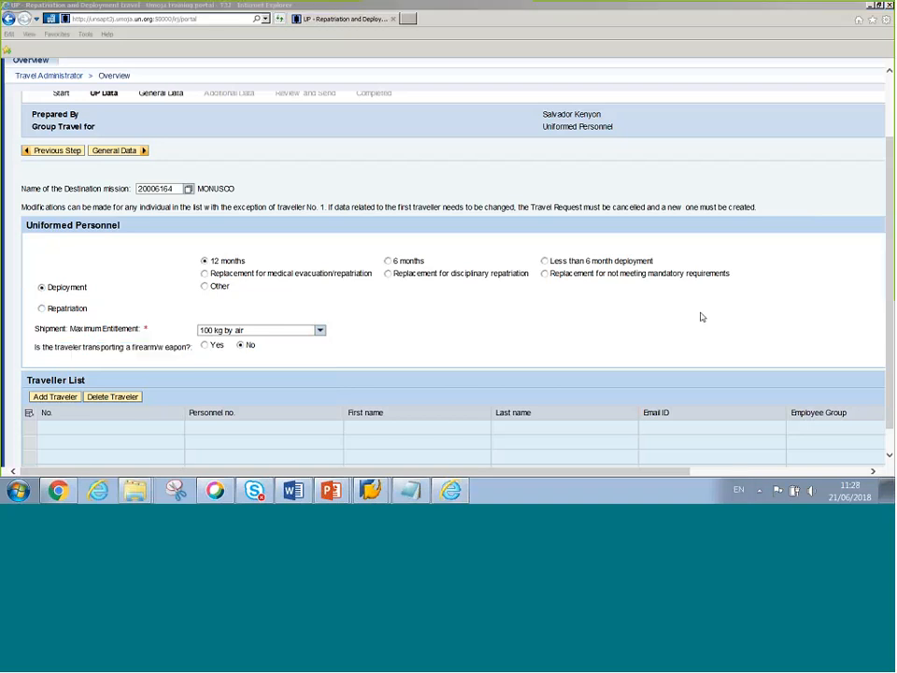
click(410, 366)
- Add an empty row to the Traveller List, then close the personnel number search unused
scroll(411, 367, down, 3)
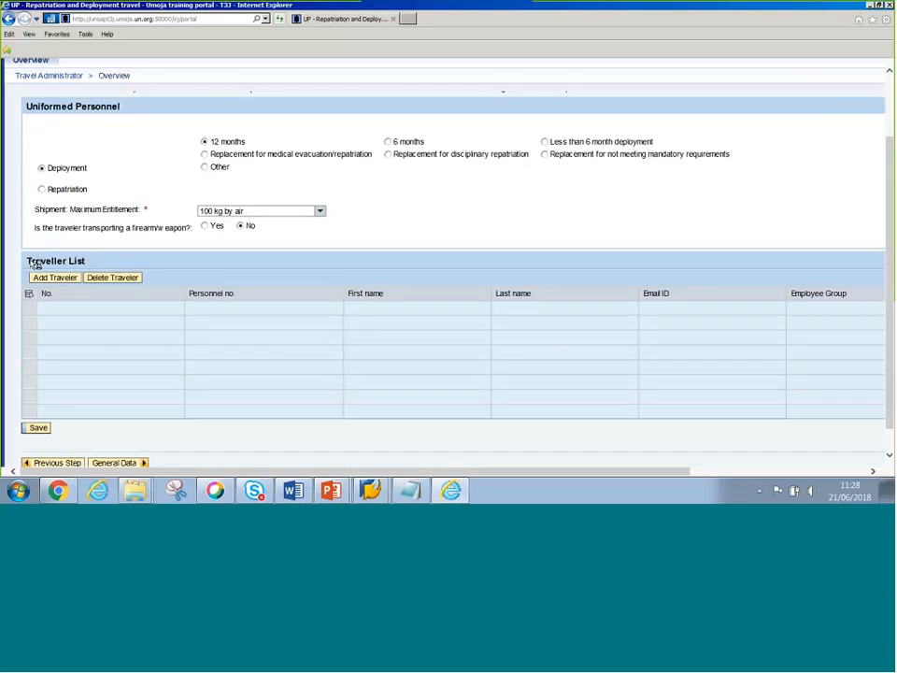
drag(32, 262, 122, 258)
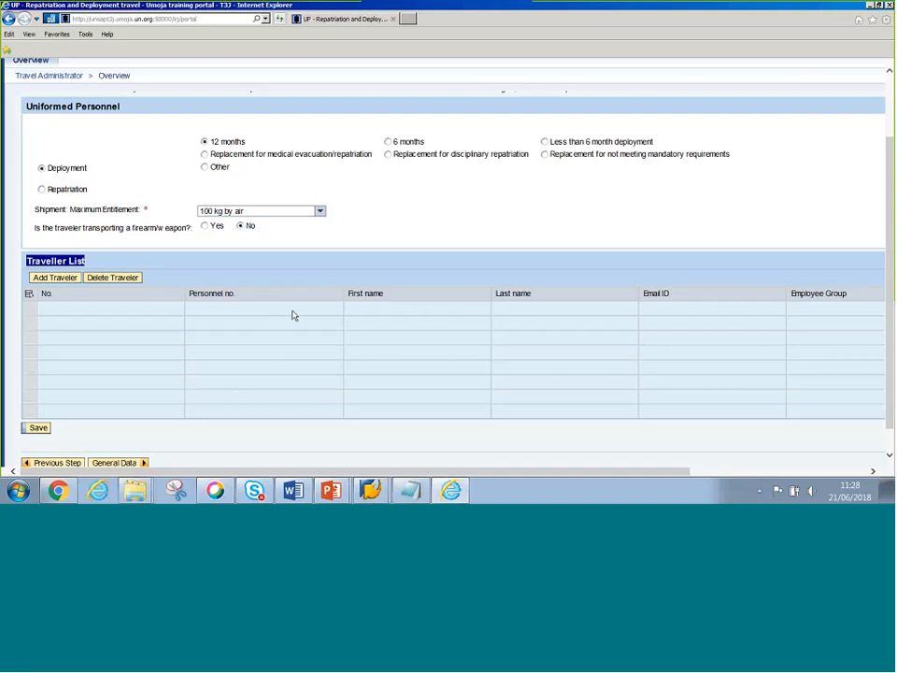
click(242, 301)
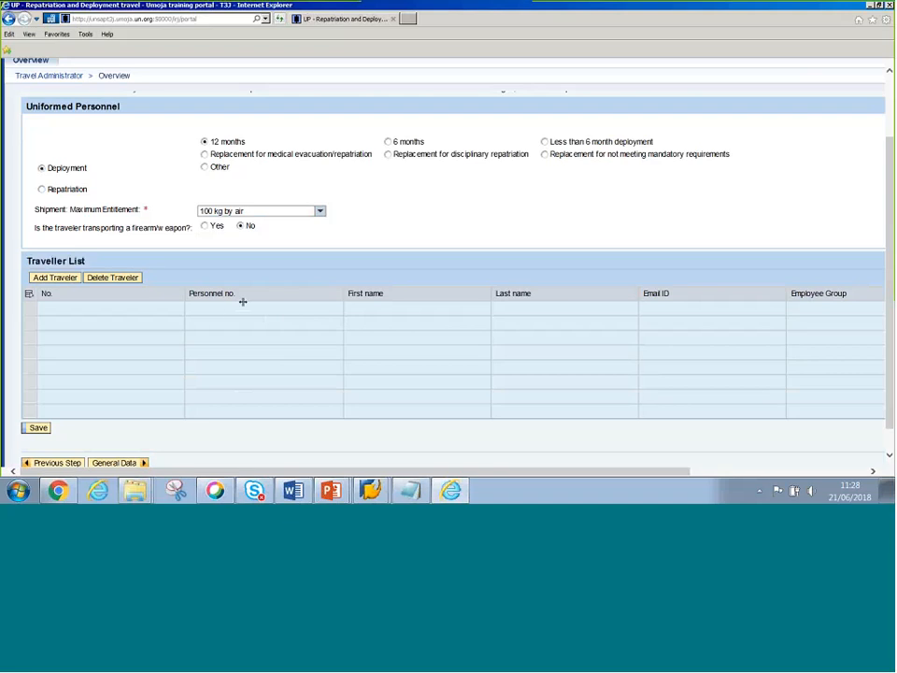
click(54, 278)
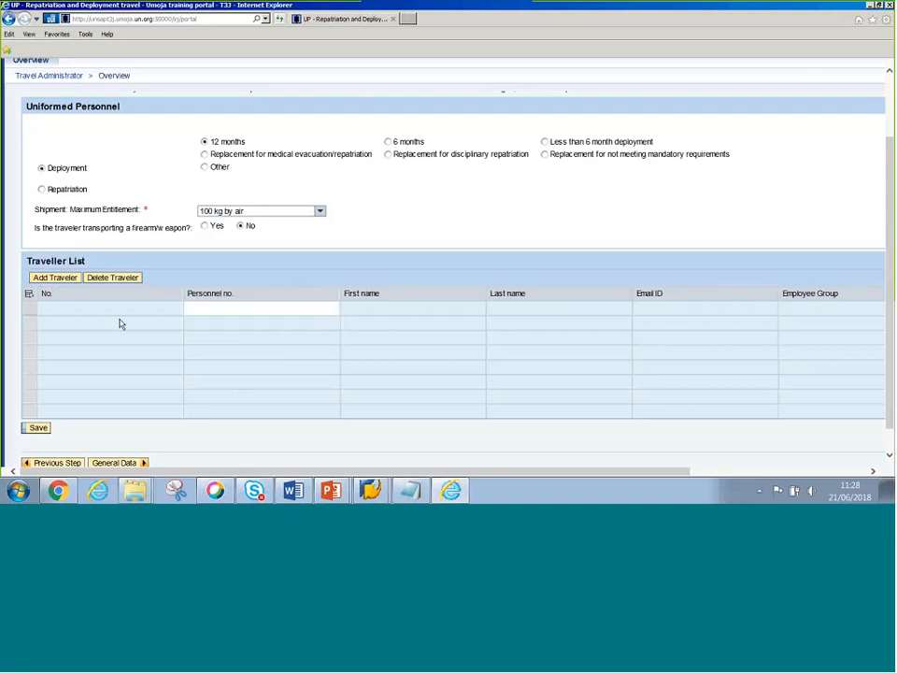
click(214, 310)
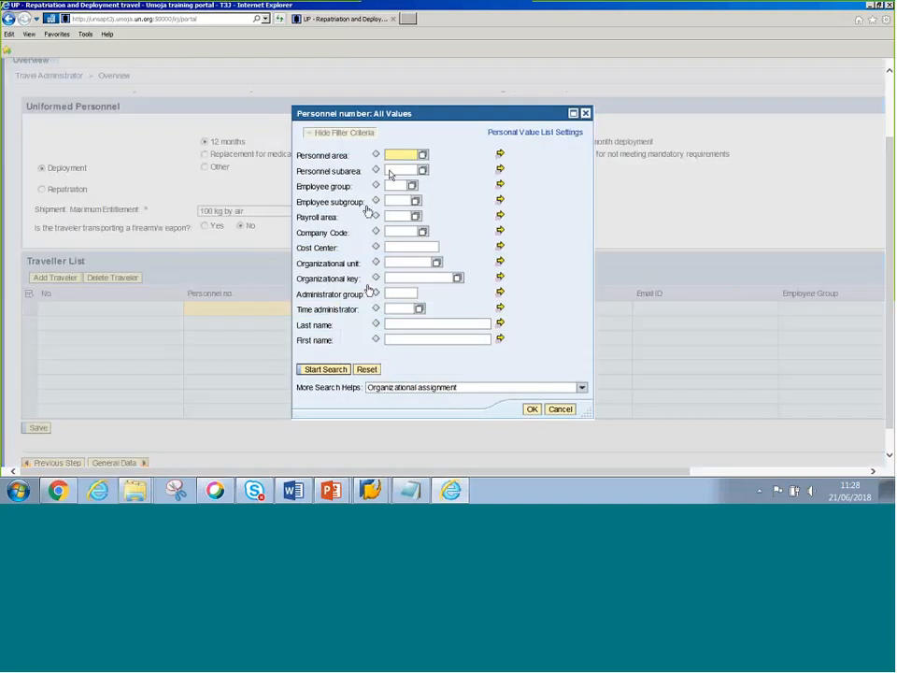
click(387, 324)
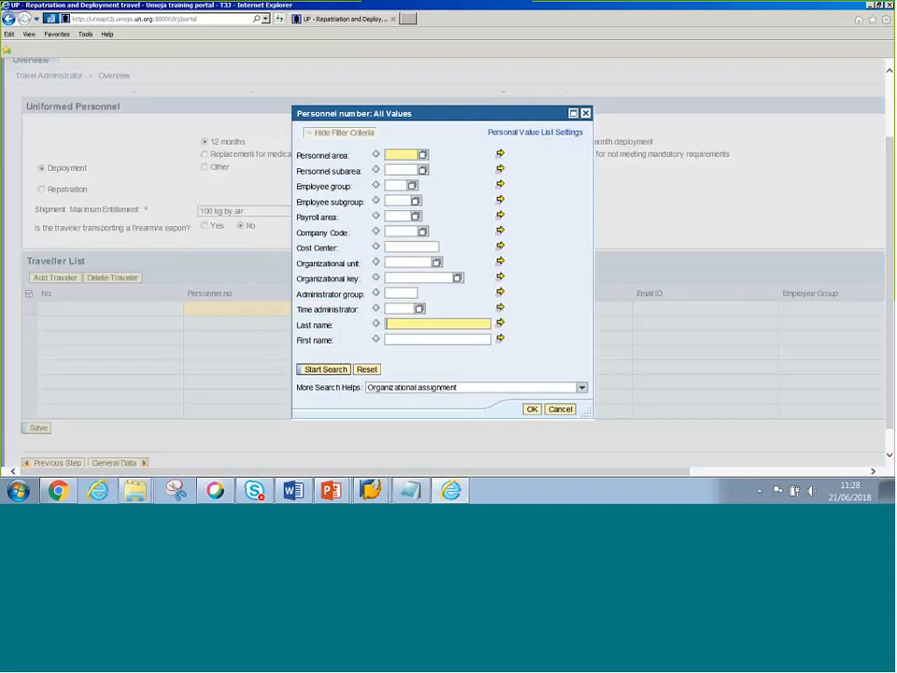
click(411, 340)
click(413, 324)
click(586, 113)
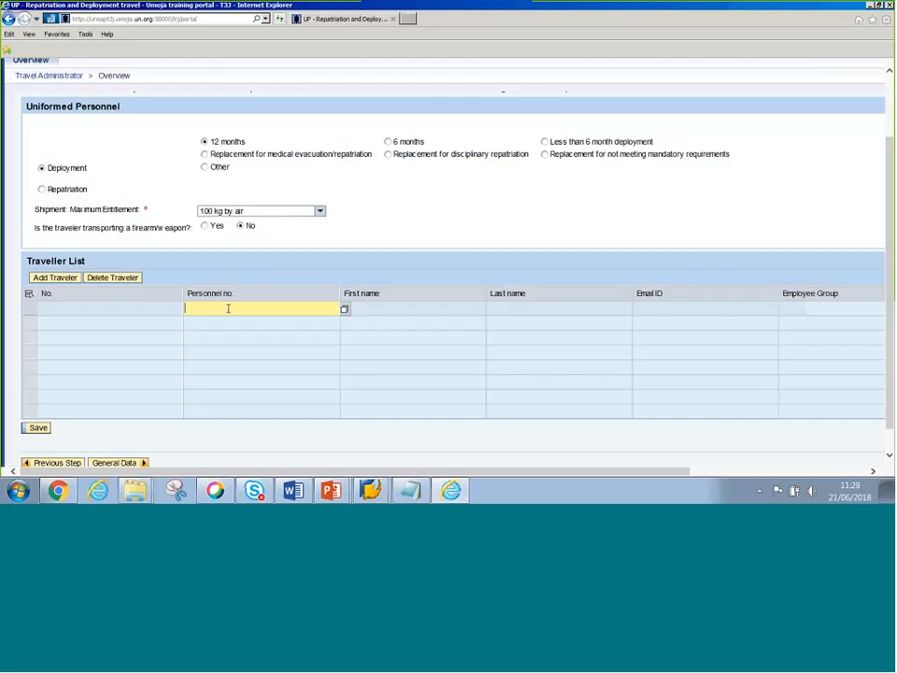
- Paste and confirm the first traveller's personnel number, checking the name in HR master data
text(29162116)
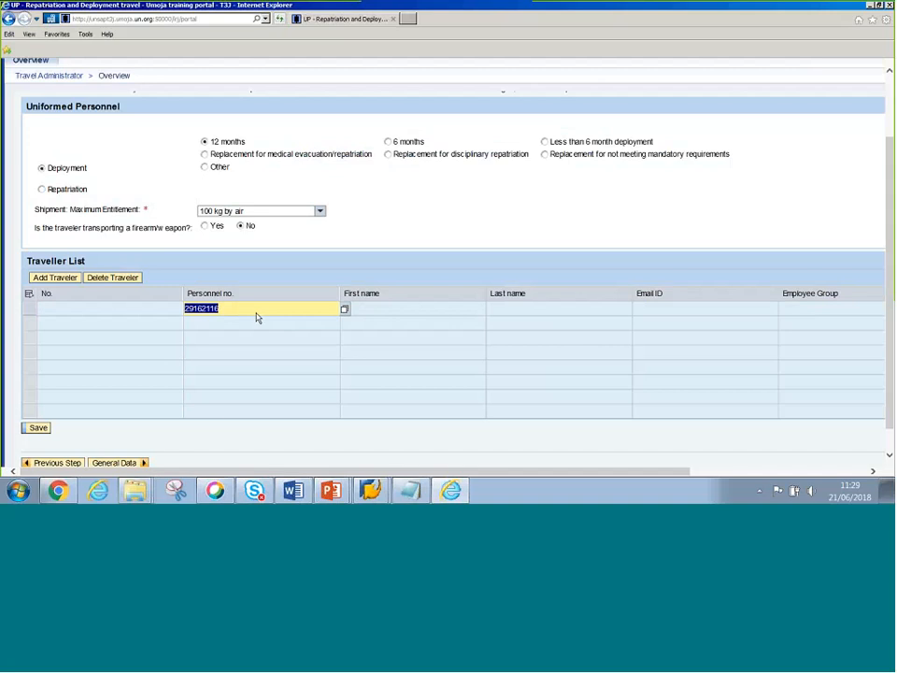
click(251, 308)
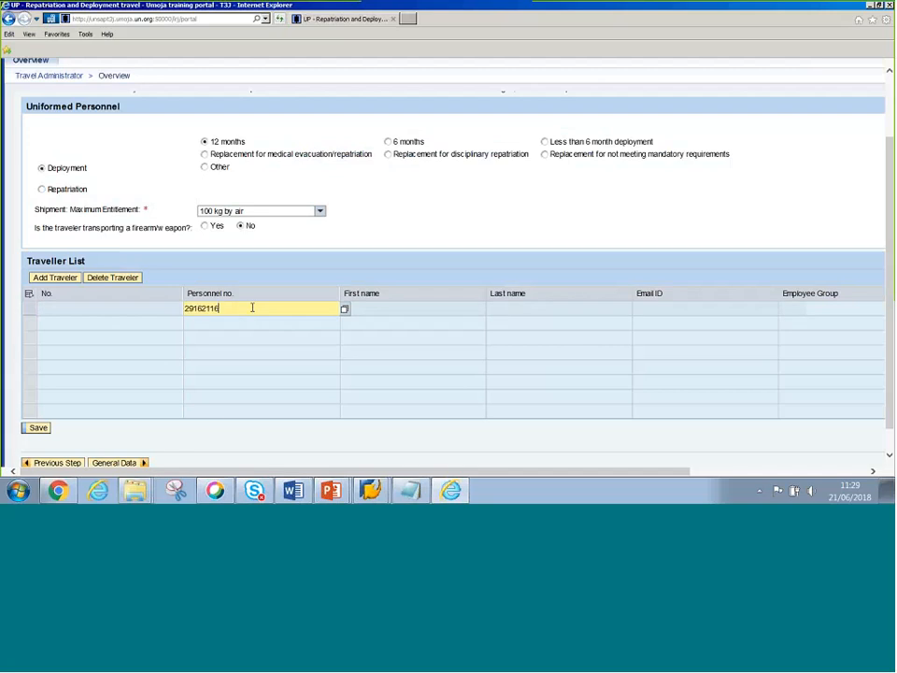
key(Return)
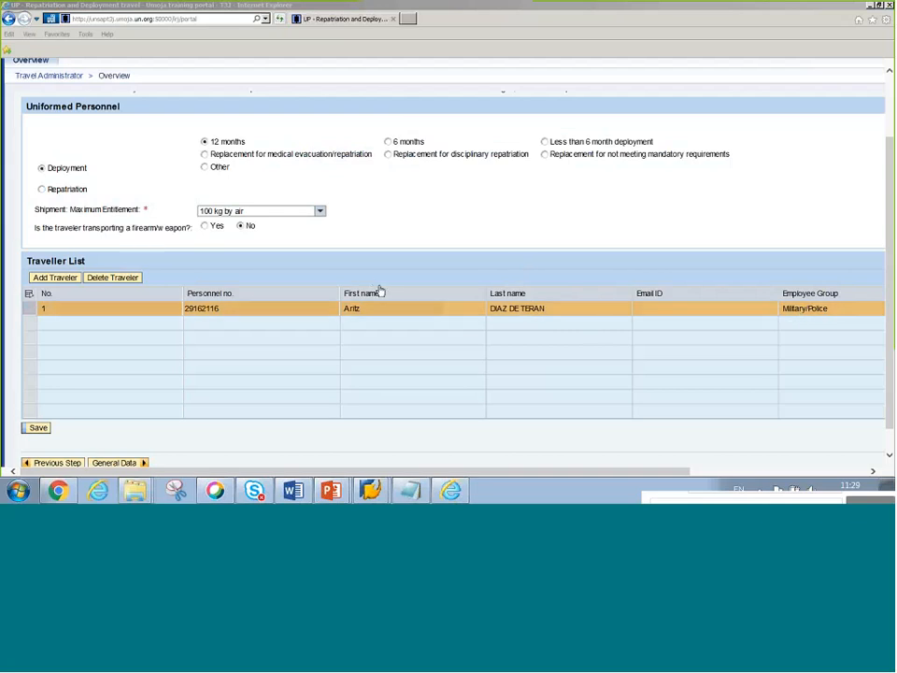
key(alt+Tab)
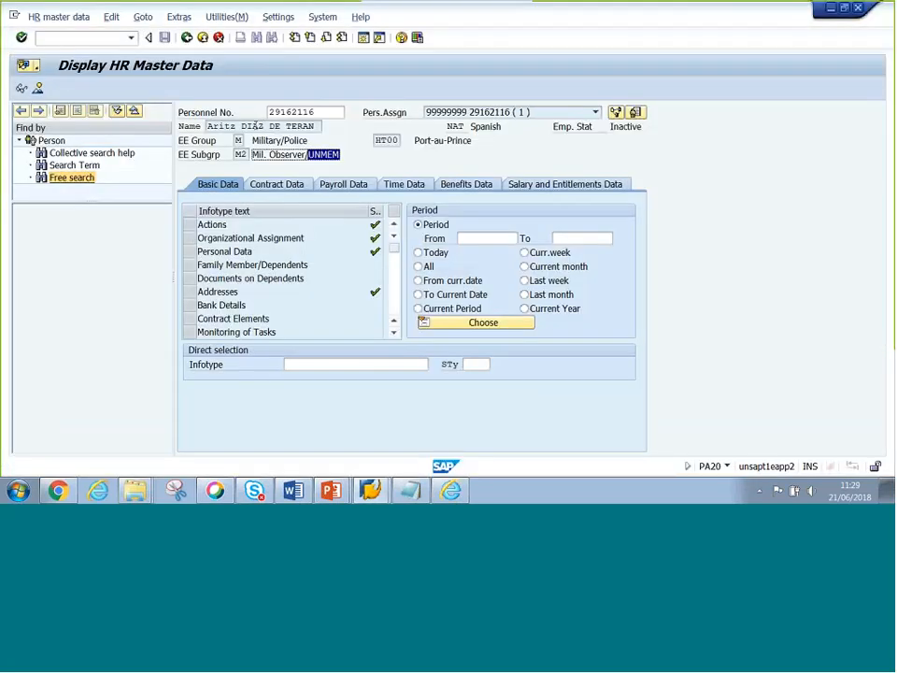
triple_click(254, 125)
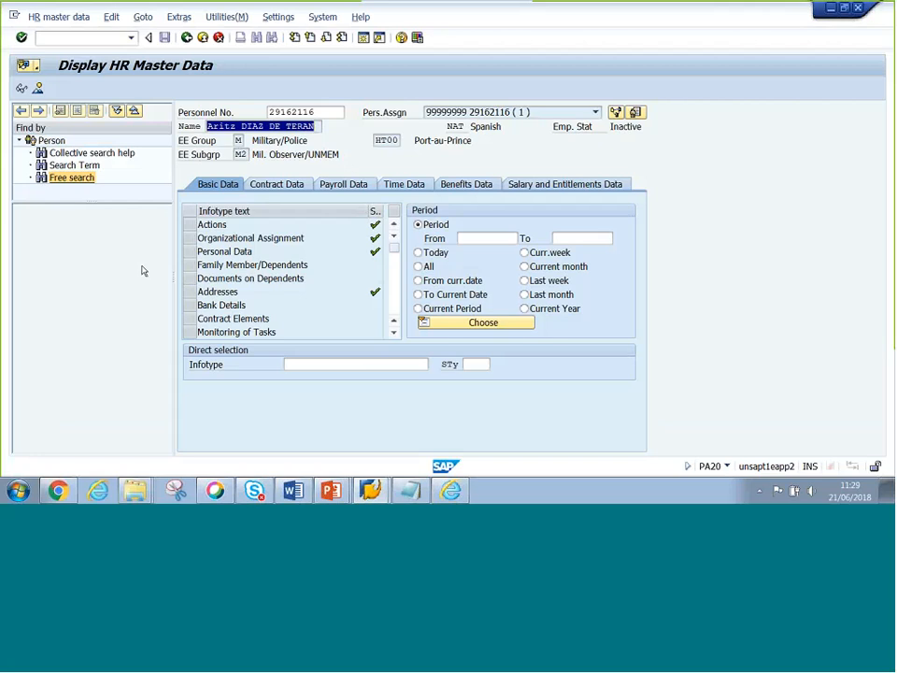
key(alt+Tab)
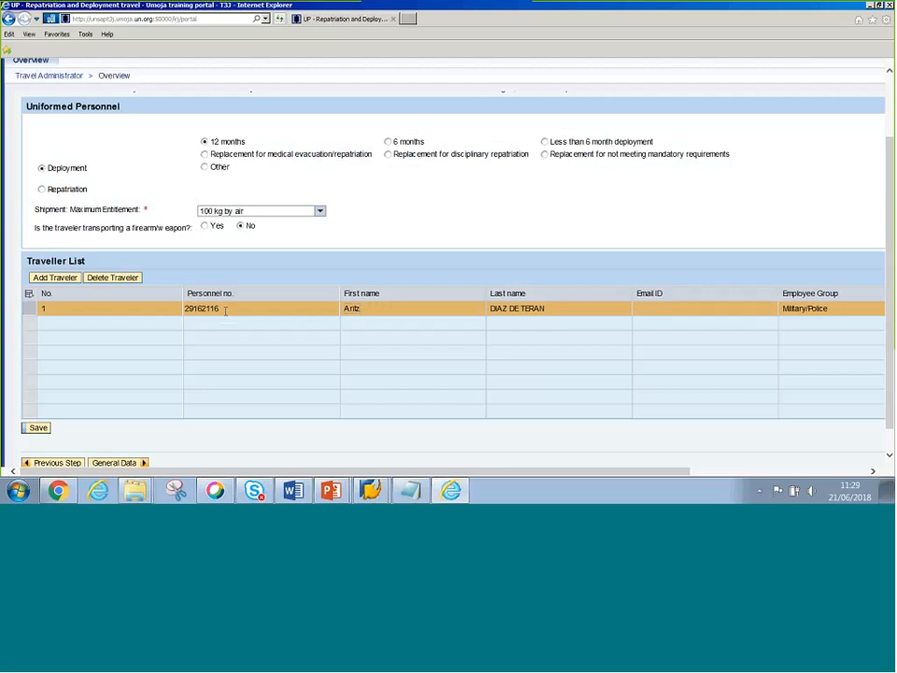
- Add row 2 and fill its Personnel no. with the second index number from the exercise sheet
click(51, 278)
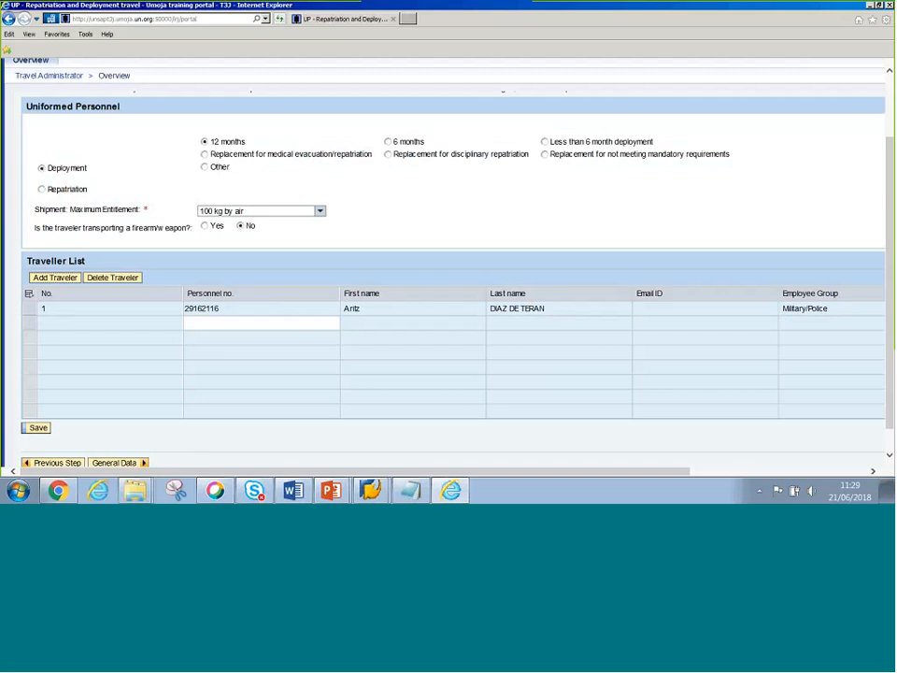
key(alt+Tab)
key(alt+Tab)
key(alt+Tab)
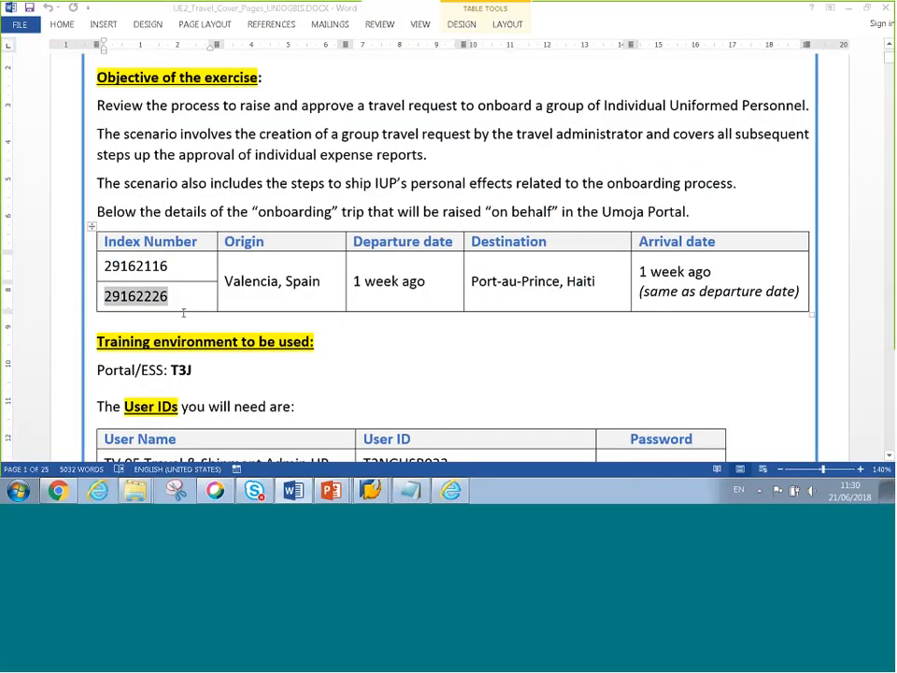
key(alt+Tab)
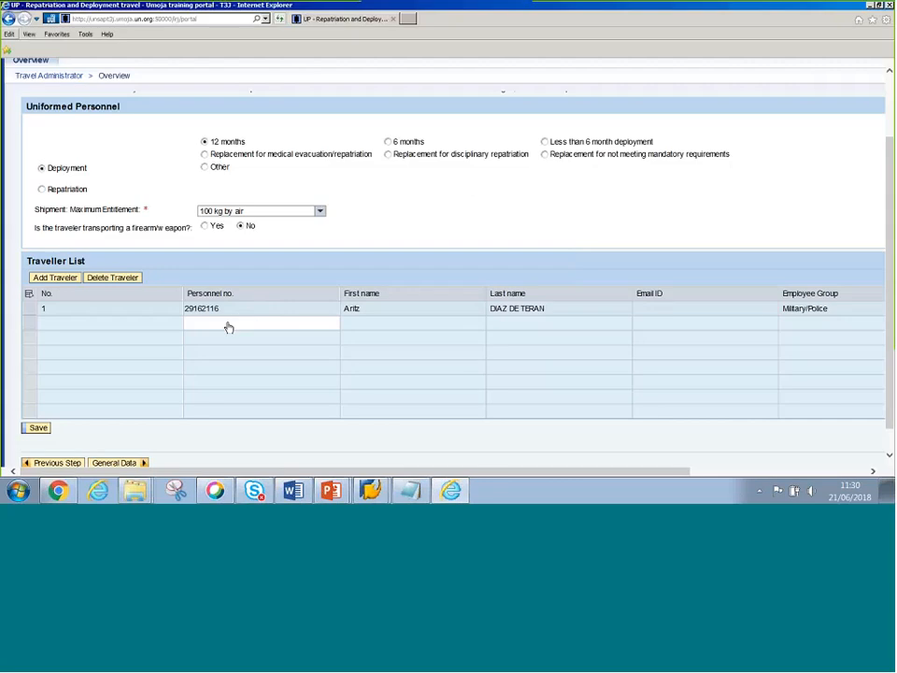
click(217, 326)
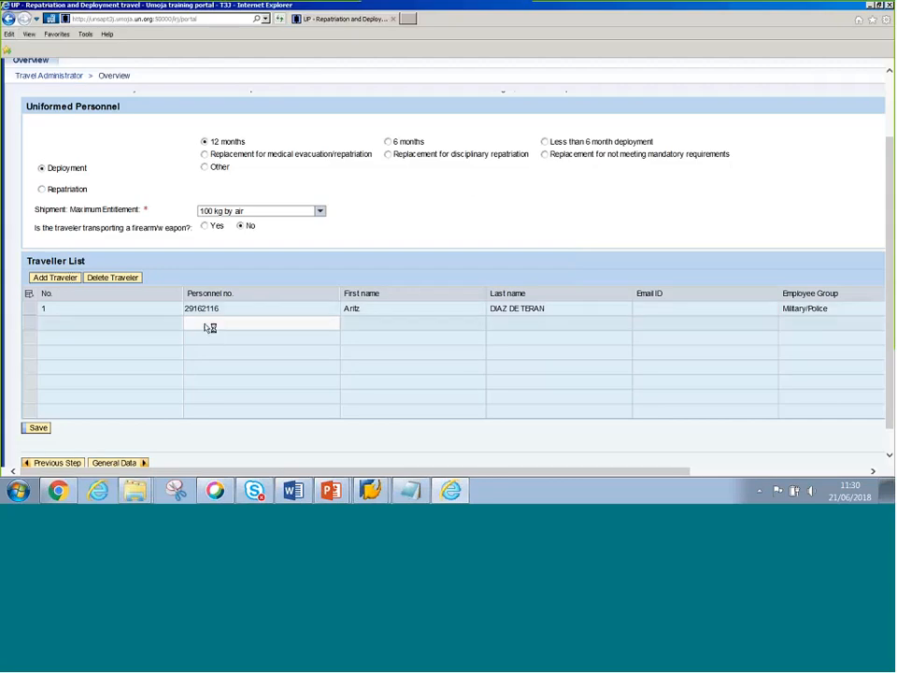
text(29162226)
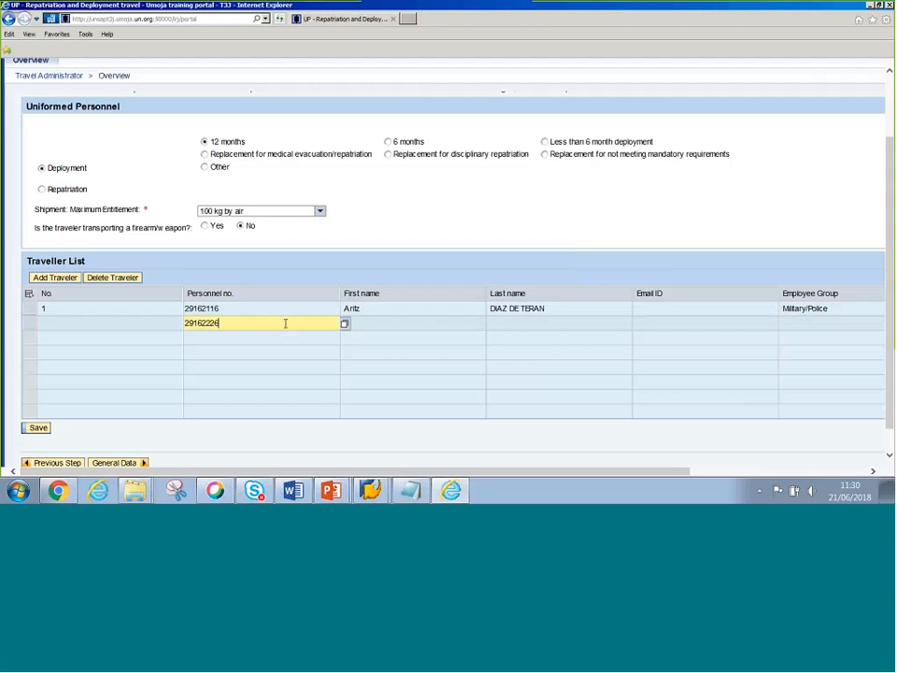
key(Return)
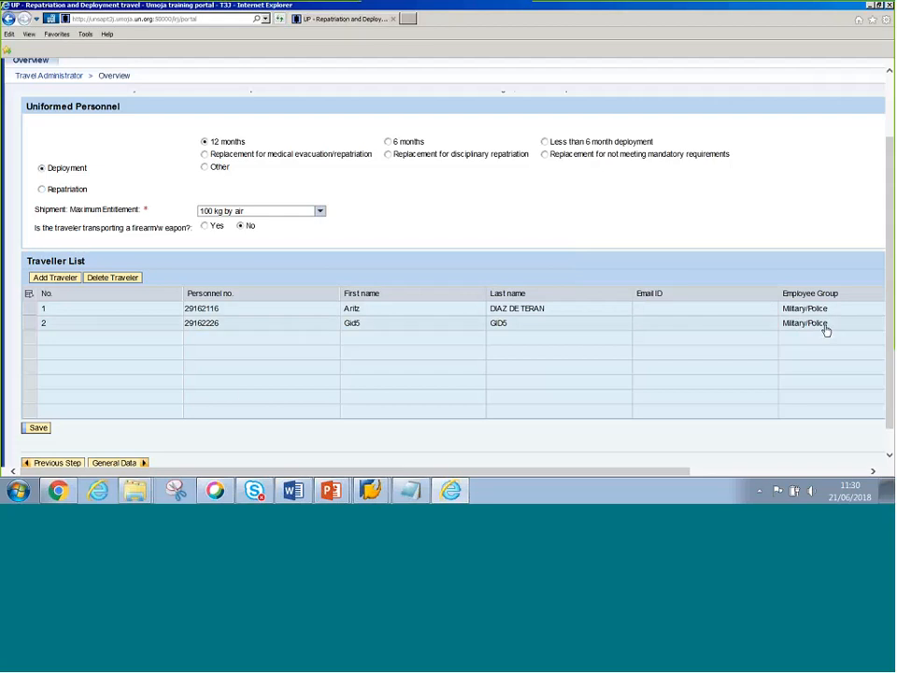
key(alt+Tab)
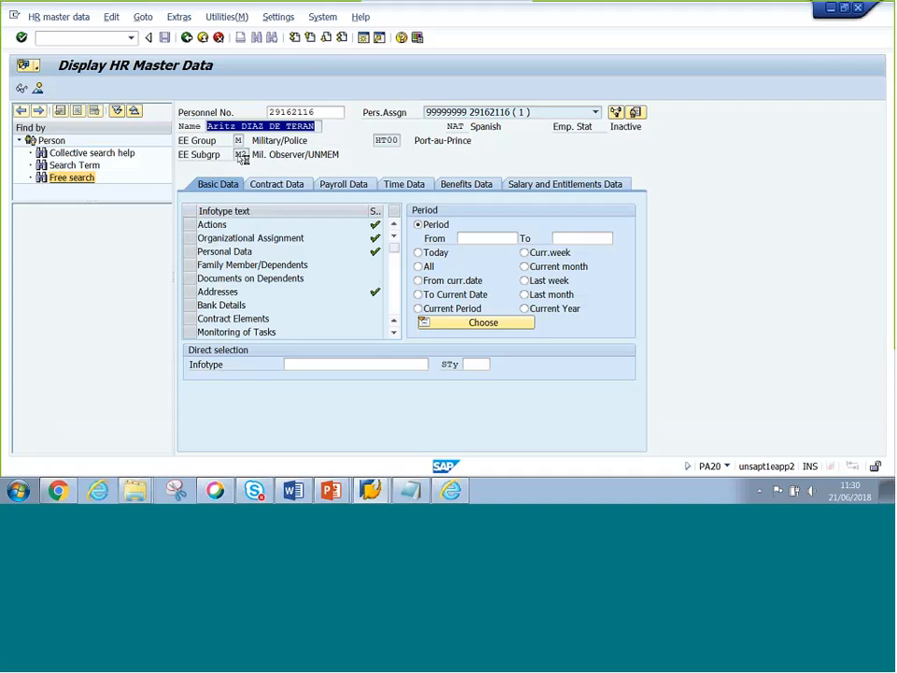
- Load the second traveller's personnel number in PA20 to display their HR master data
click(241, 156)
click(326, 112)
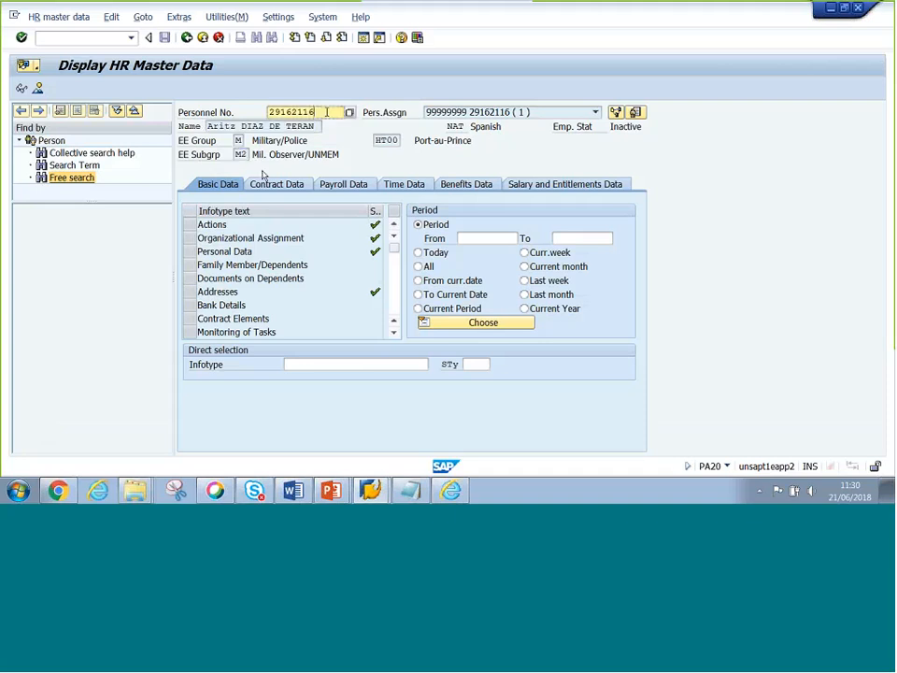
drag(327, 112, 223, 109)
text(29162226)
key(Return)
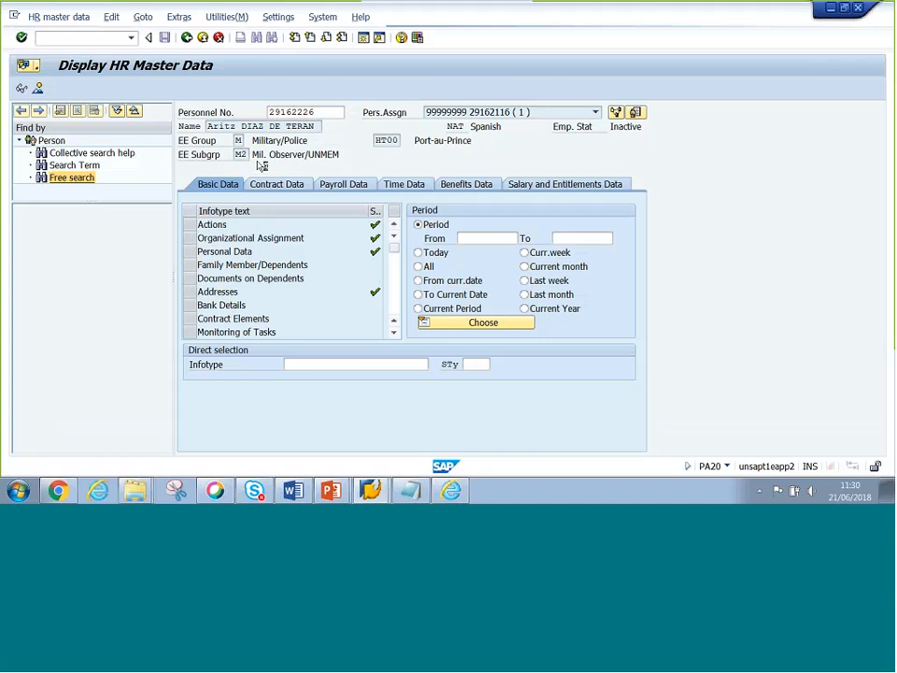
- Return from SAP to the travel request's Traveller List in Internet Explorer
key(alt+Tab)
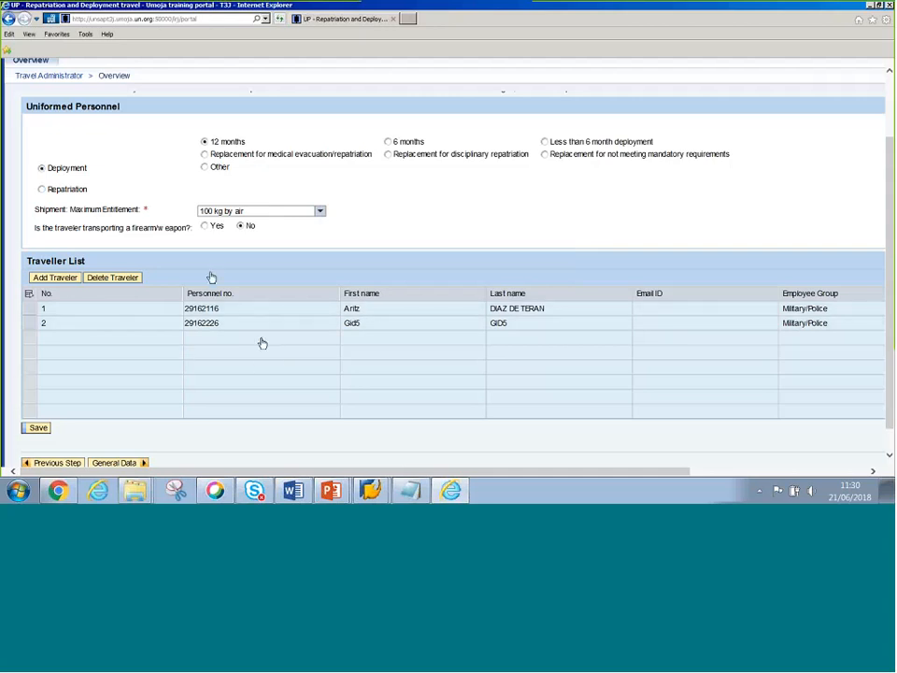
key(alt+Tab)
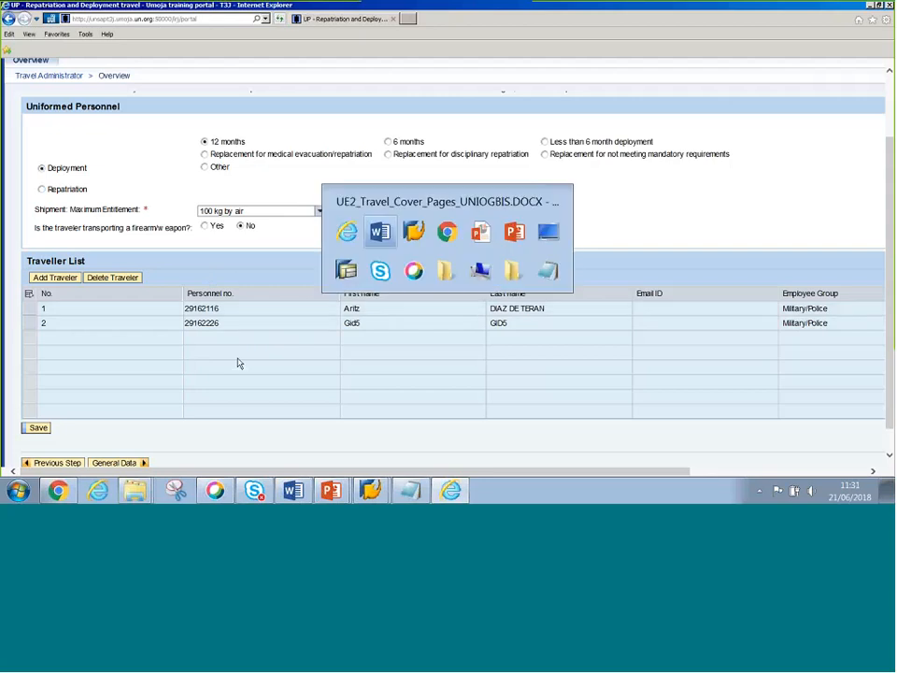
key(alt+Tab)
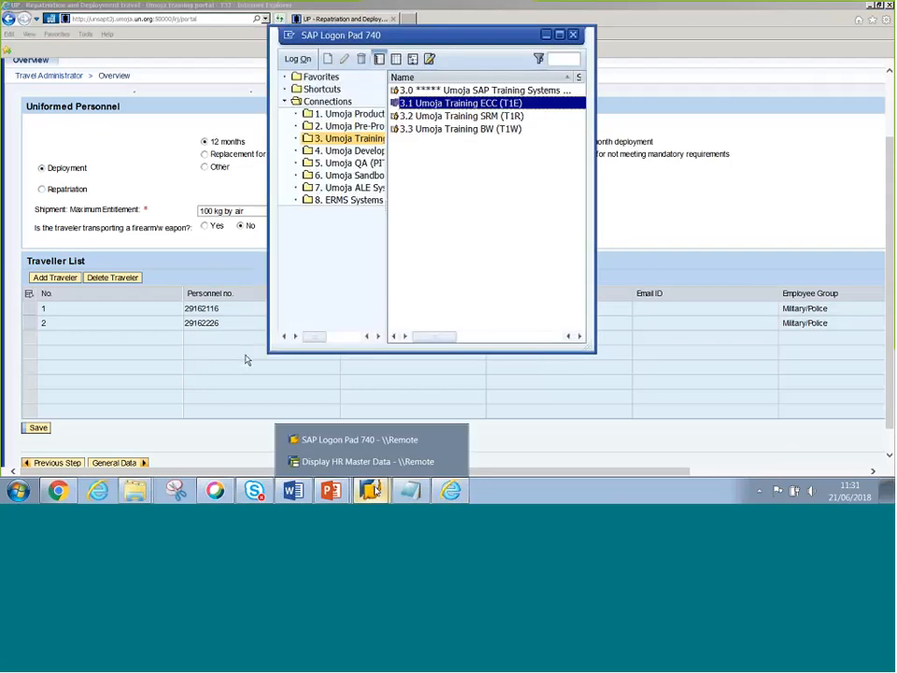
click(369, 462)
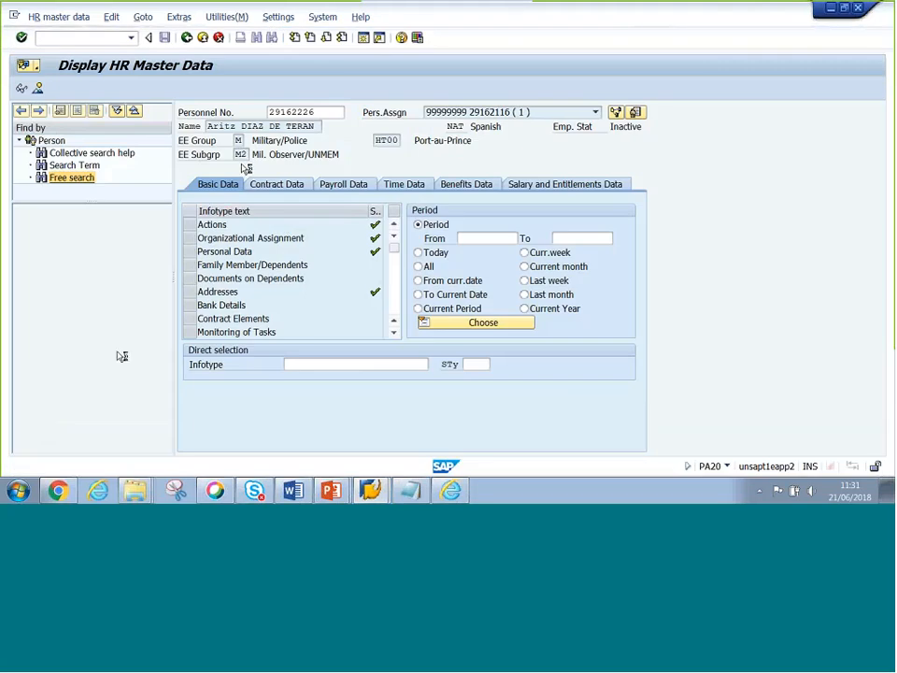
key(alt+Tab)
key(alt+Tab)
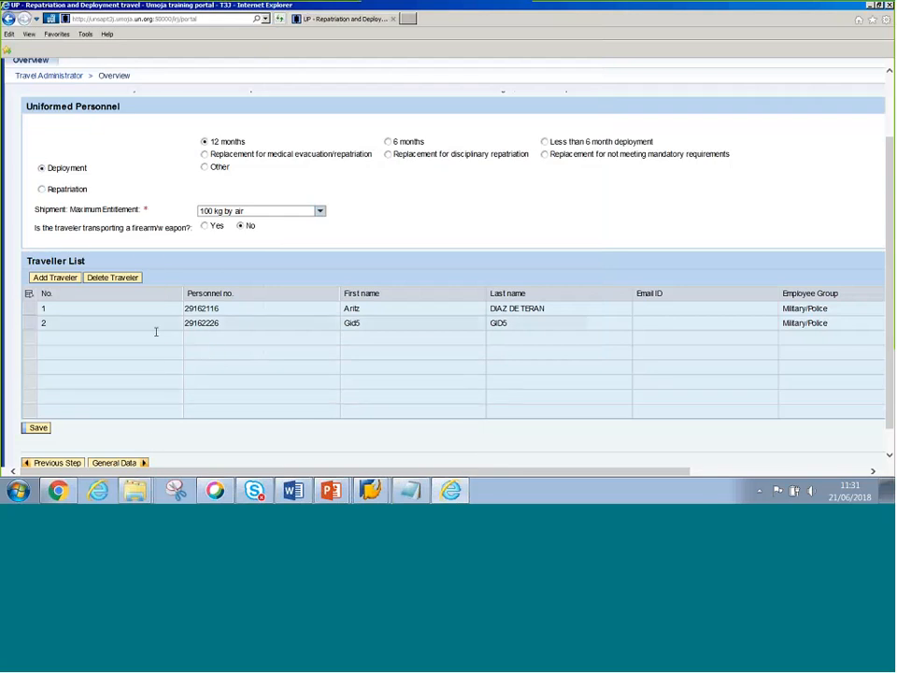
- Save the two-traveller list as request 00001908, annotate it 'Group Travel Request', then close the pen panel
click(114, 464)
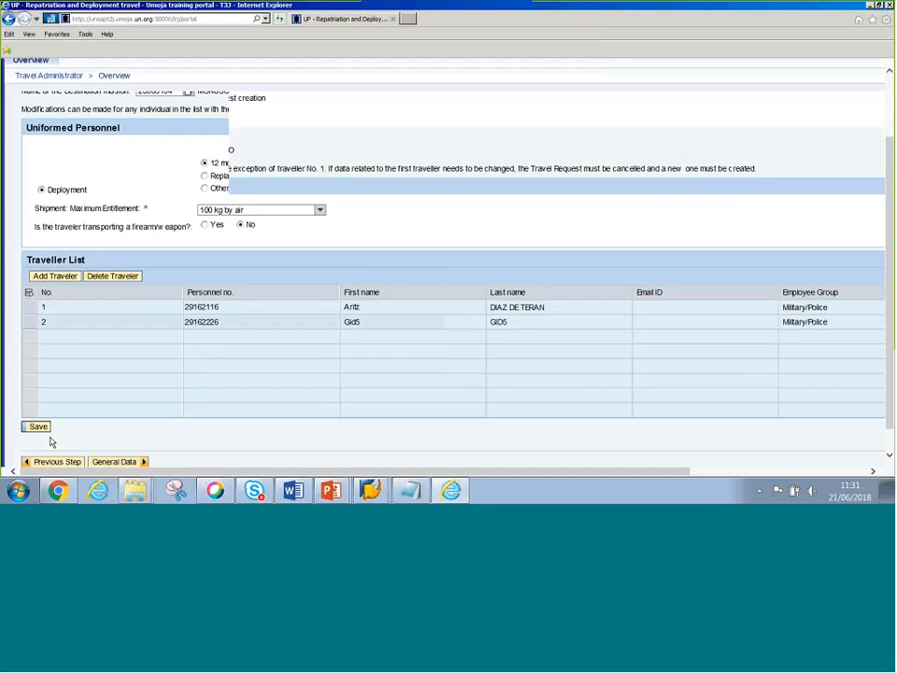
click(38, 428)
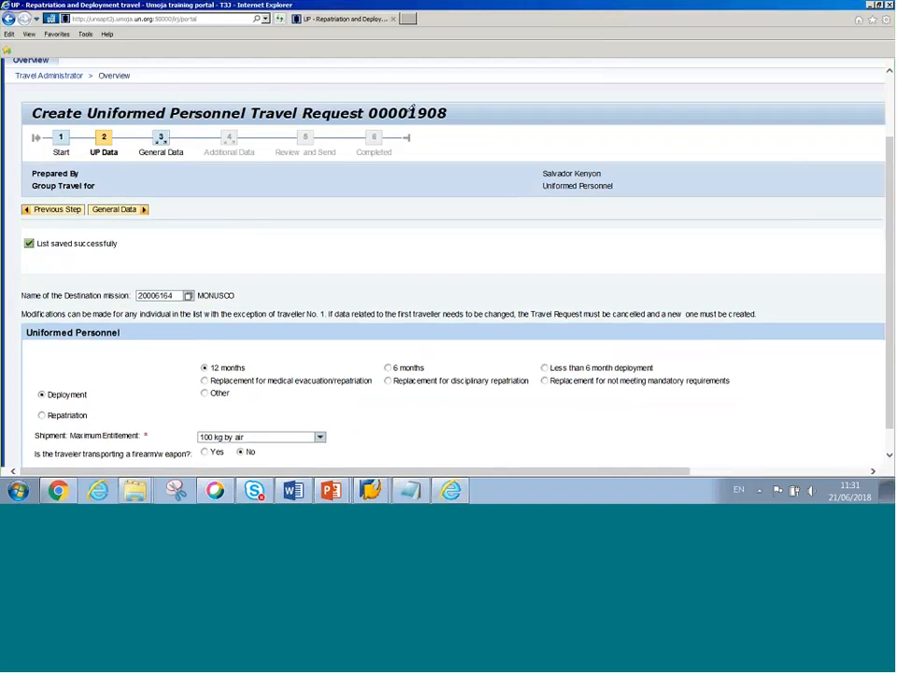
drag(410, 110, 448, 108)
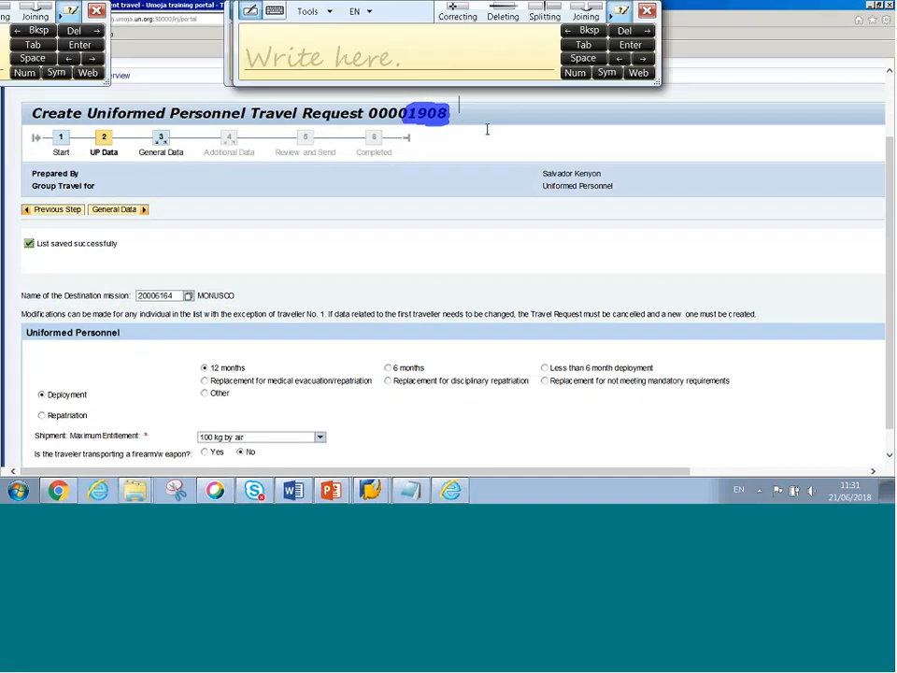
text(Group Travel Request)
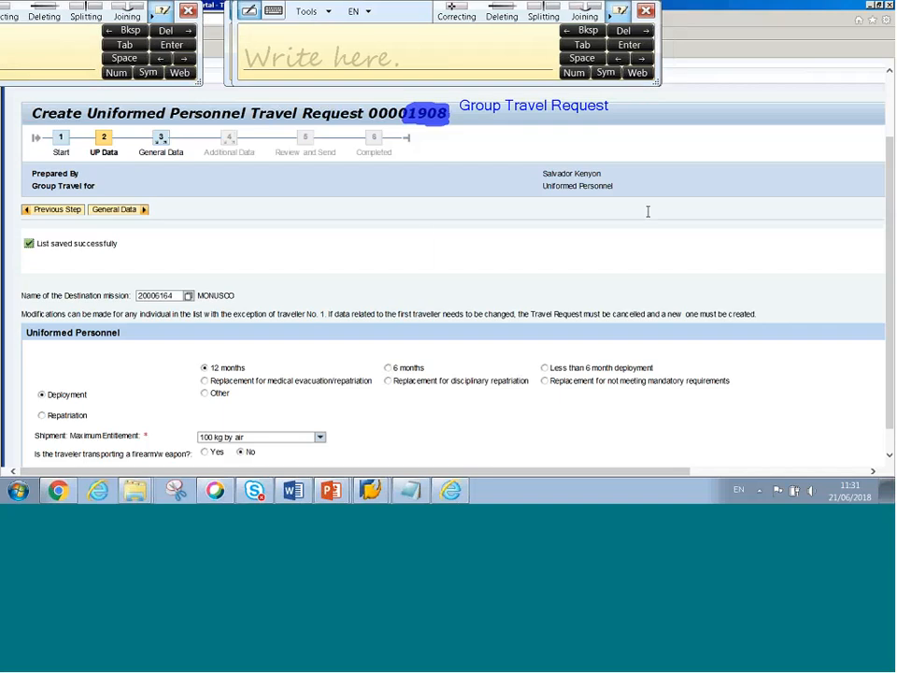
key(Escape)
click(646, 11)
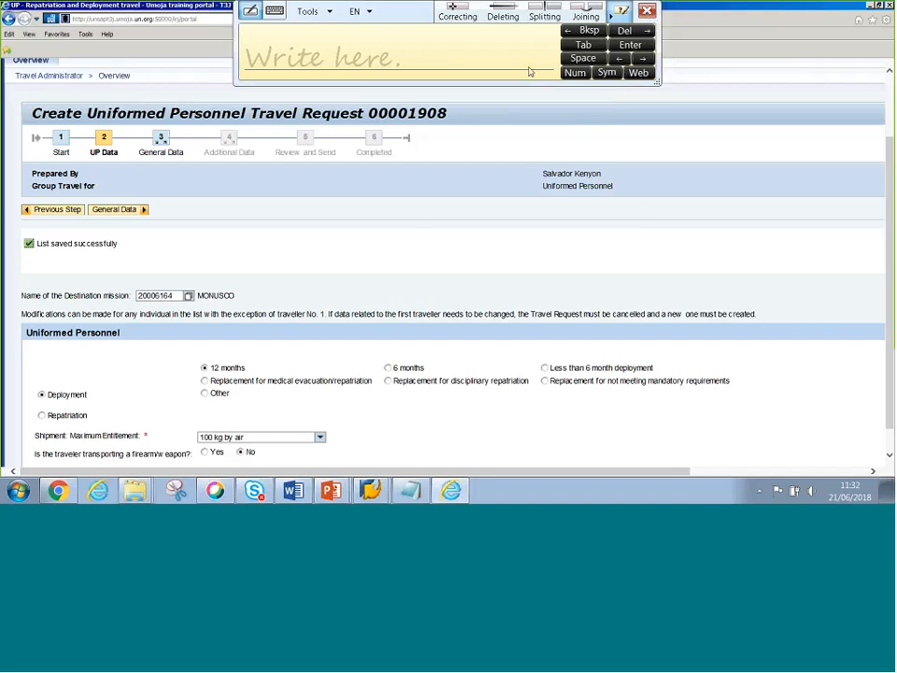
scroll(343, 258, down, 3)
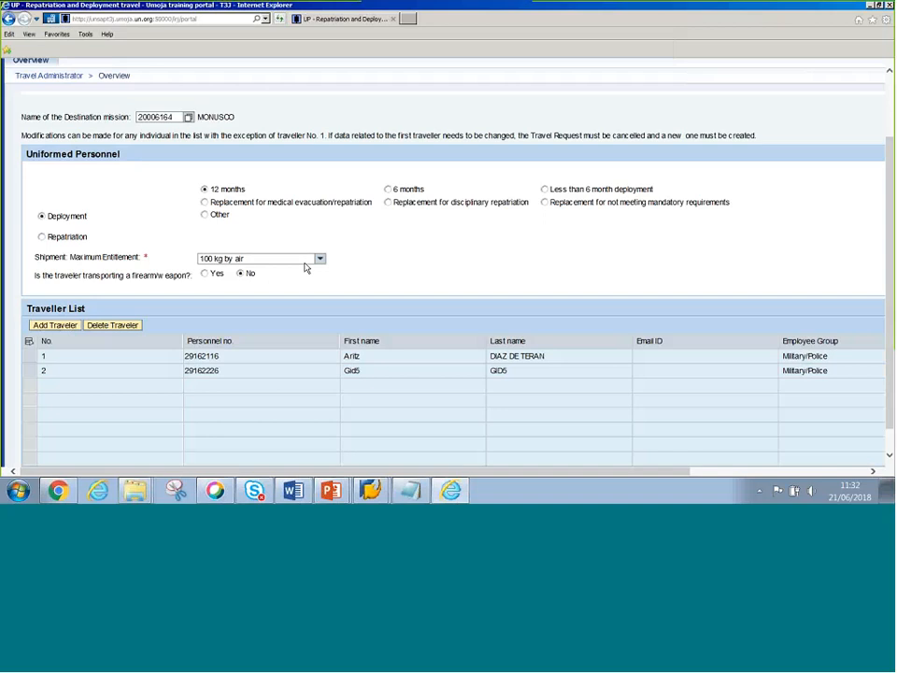
- Check the second traveller's name and M2 employee subgroup in PA20, then return to General Data
scroll(305, 268, down, 2)
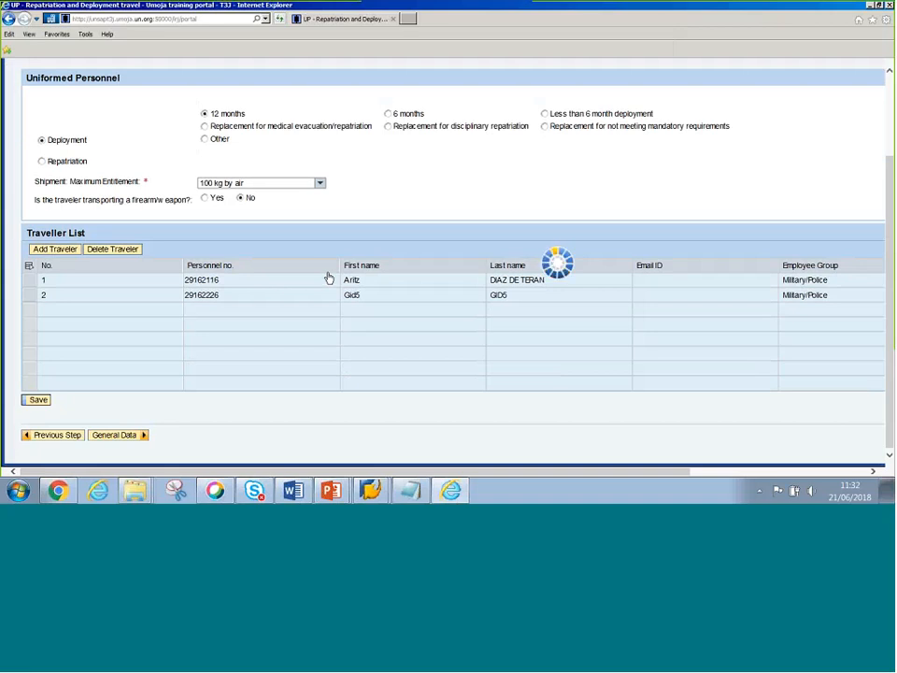
key(alt+Tab)
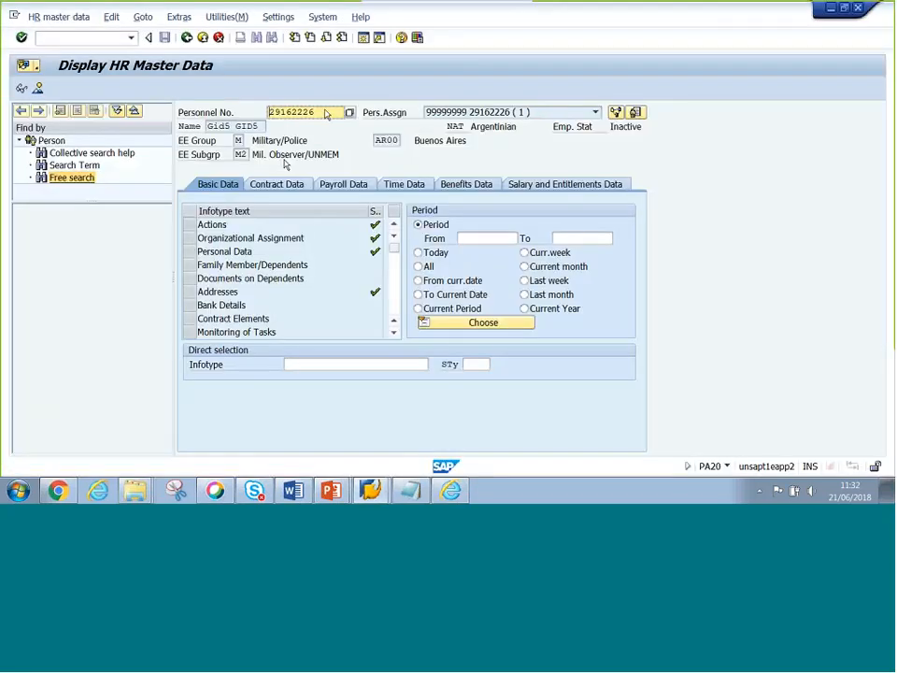
click(256, 125)
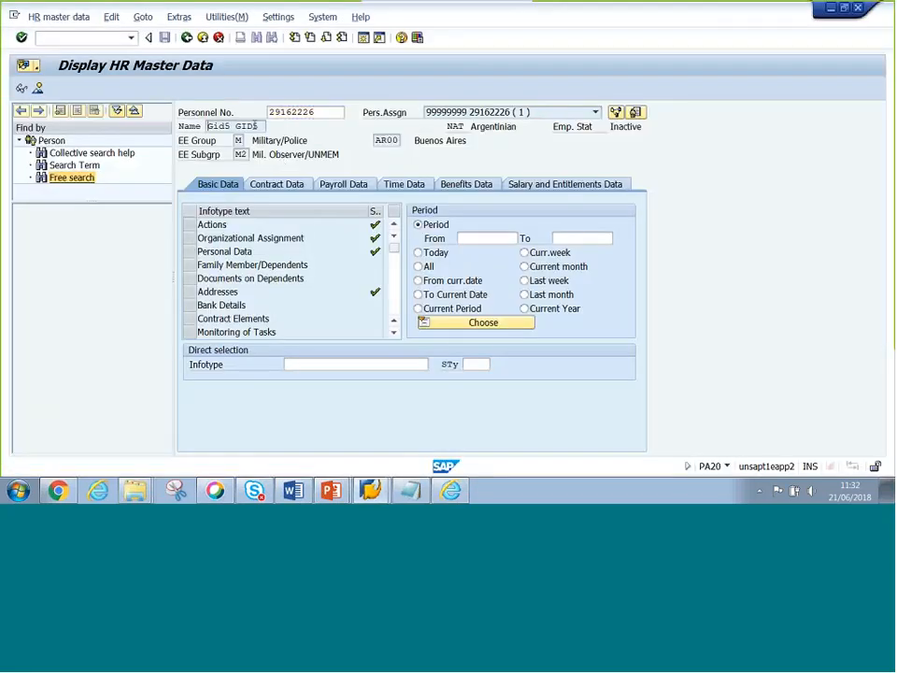
drag(255, 125, 310, 124)
click(248, 154)
double_click(243, 154)
key(alt+Tab)
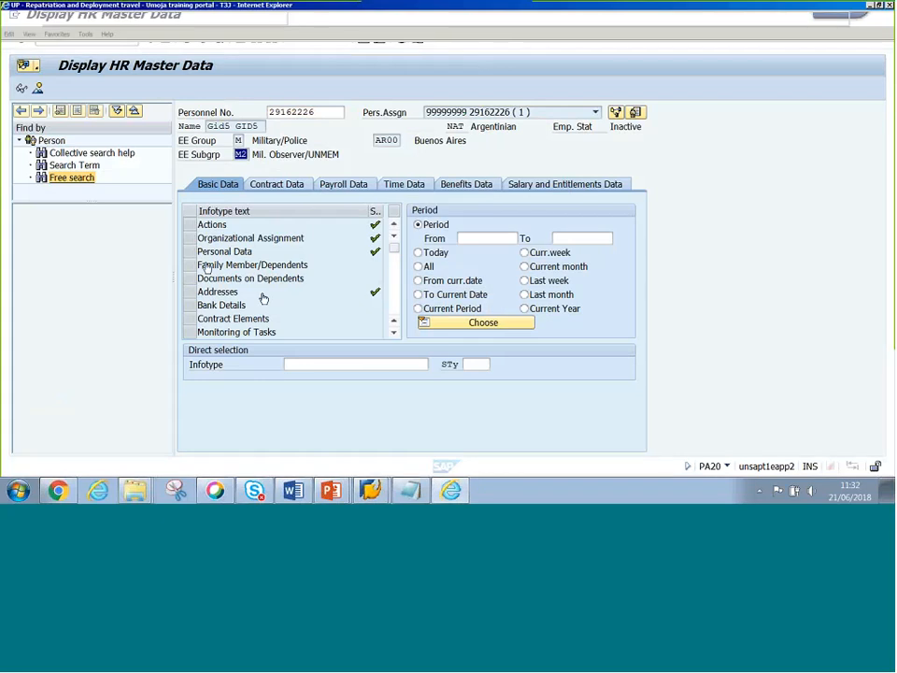
key(alt+Tab)
scroll(228, 222, up, 2)
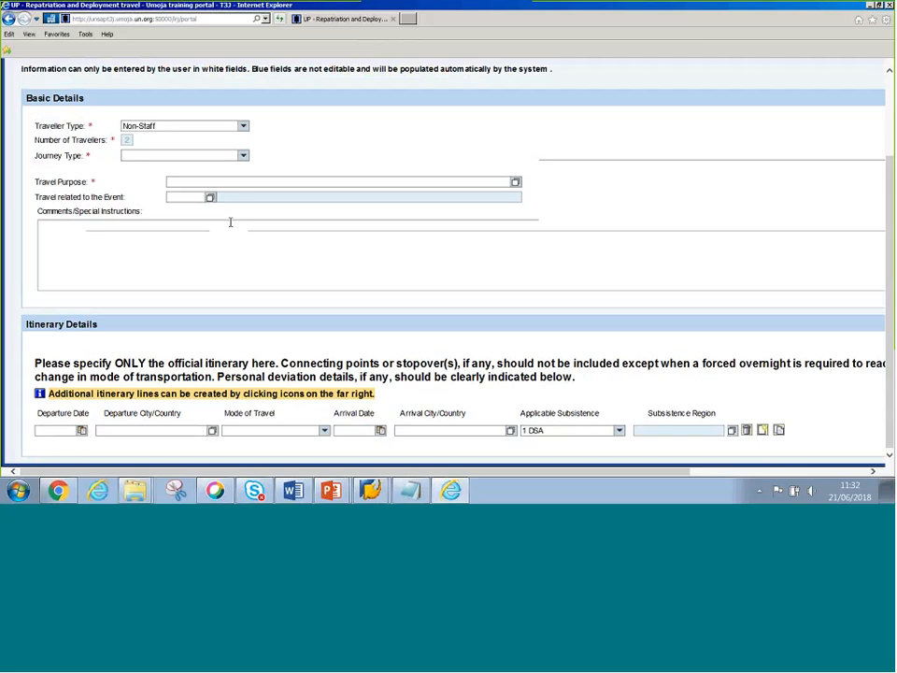
- Set the journey type to One-Way and the travel purpose to 'Deployment XXXX'
scroll(230, 222, up, 5)
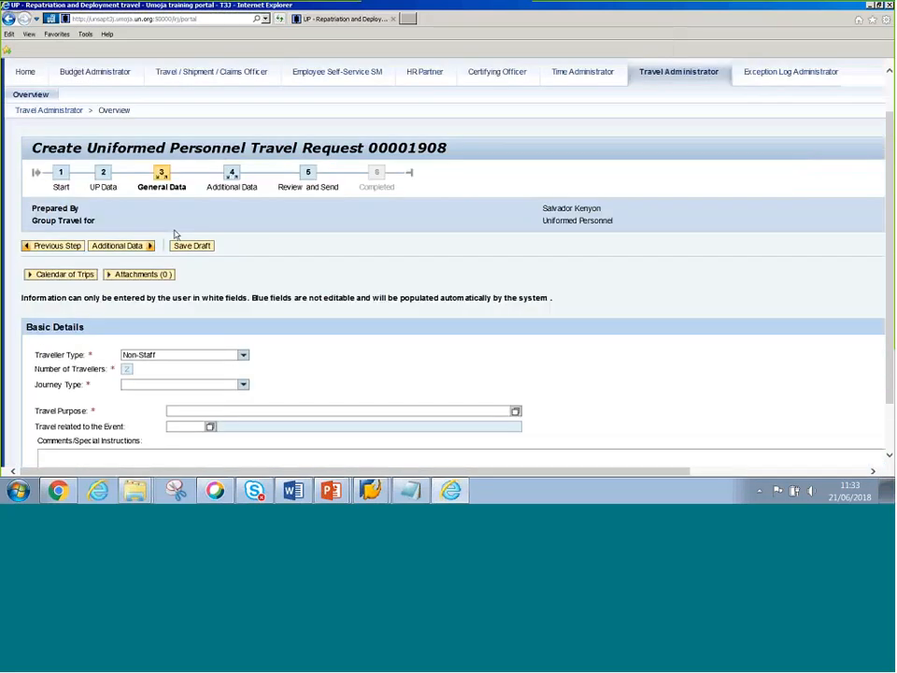
scroll(172, 227, down, 3)
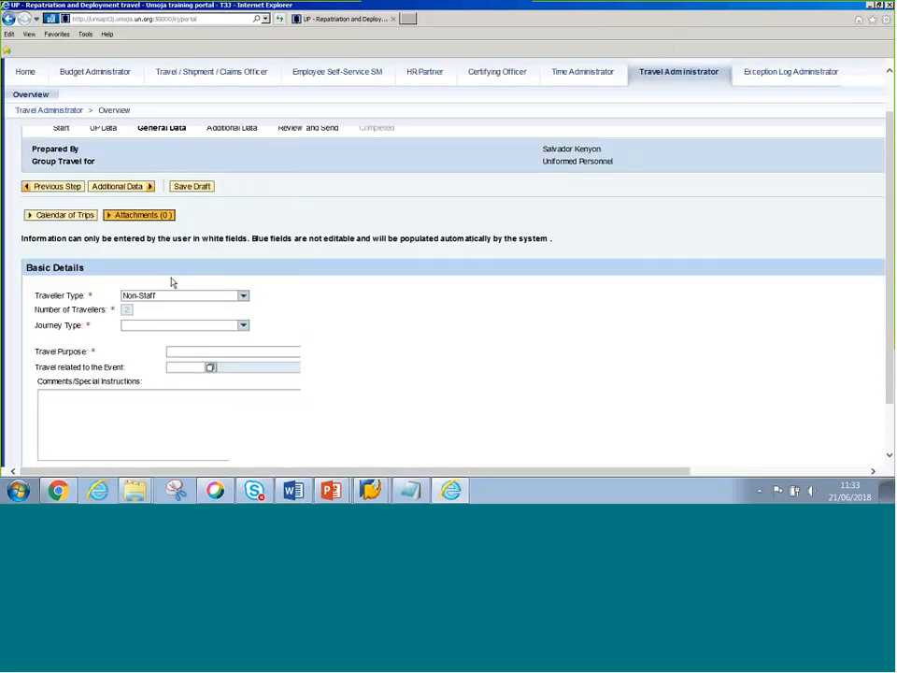
scroll(240, 272, down, 2)
click(181, 207)
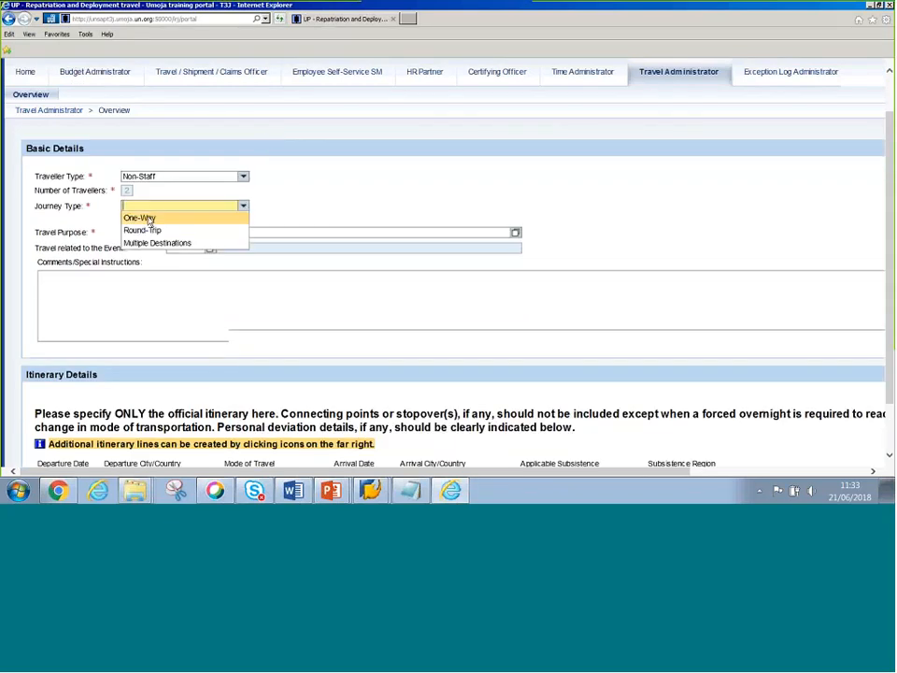
click(148, 221)
click(183, 234)
text(Dep)
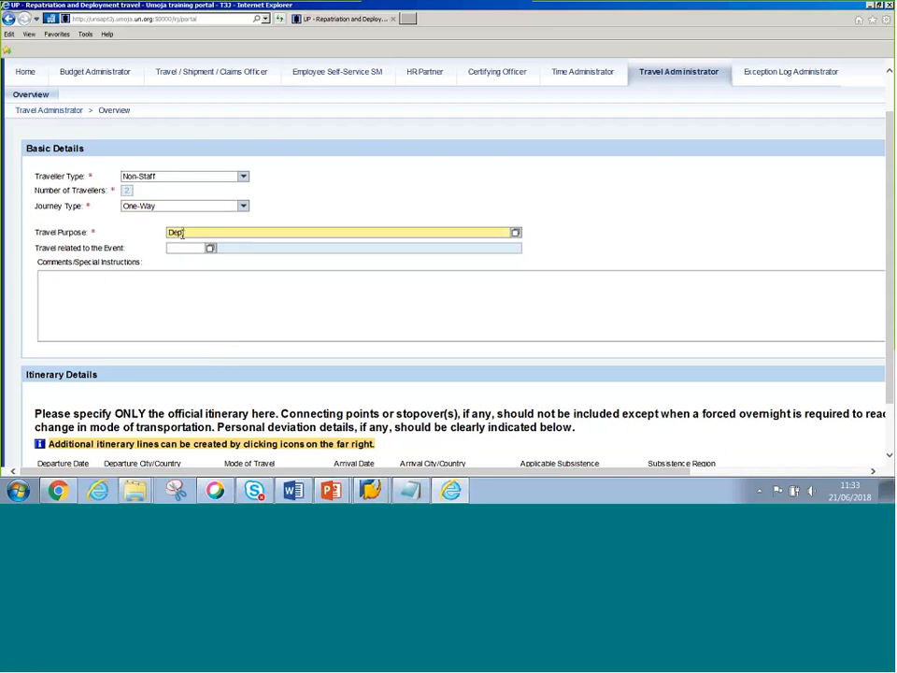
text(loyment XXXX)
- Enter departure on 25.06 from VALENCIA,SPAIN by 01 Commercial Aircraft
scroll(452, 297, down, 1)
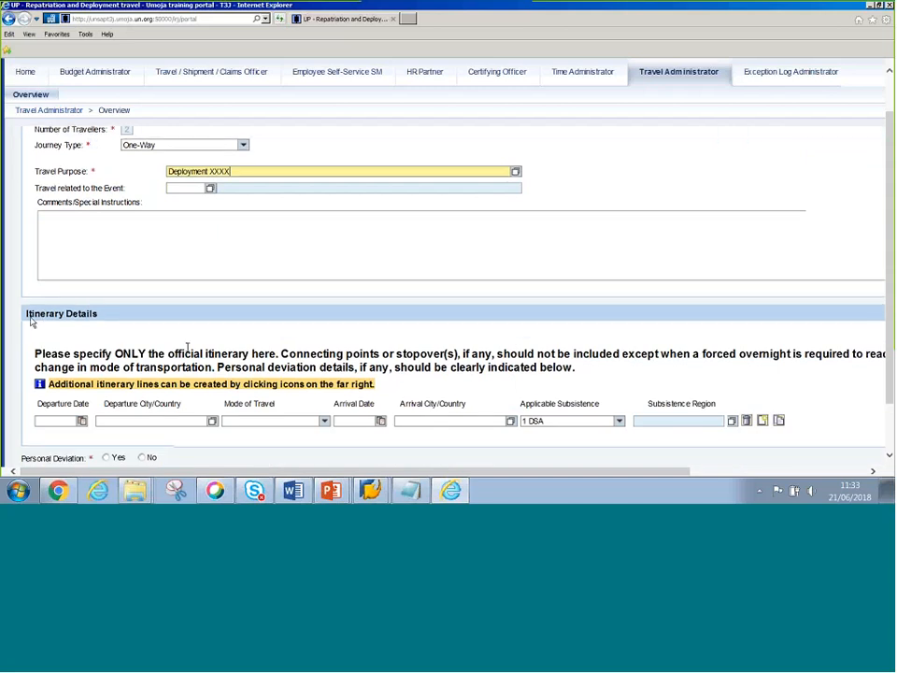
click(81, 420)
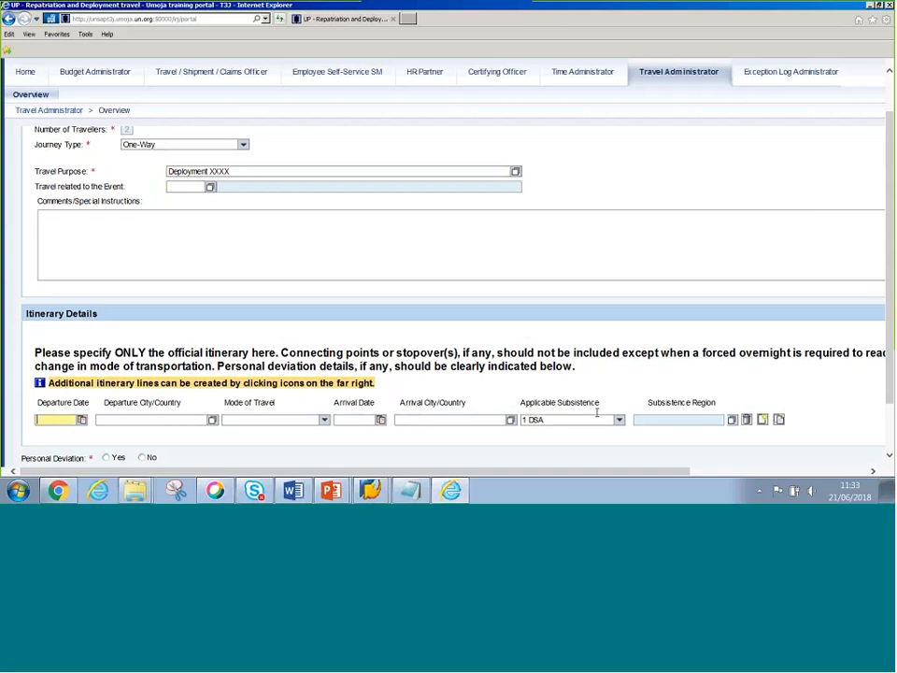
text(25.06)
key(Tab)
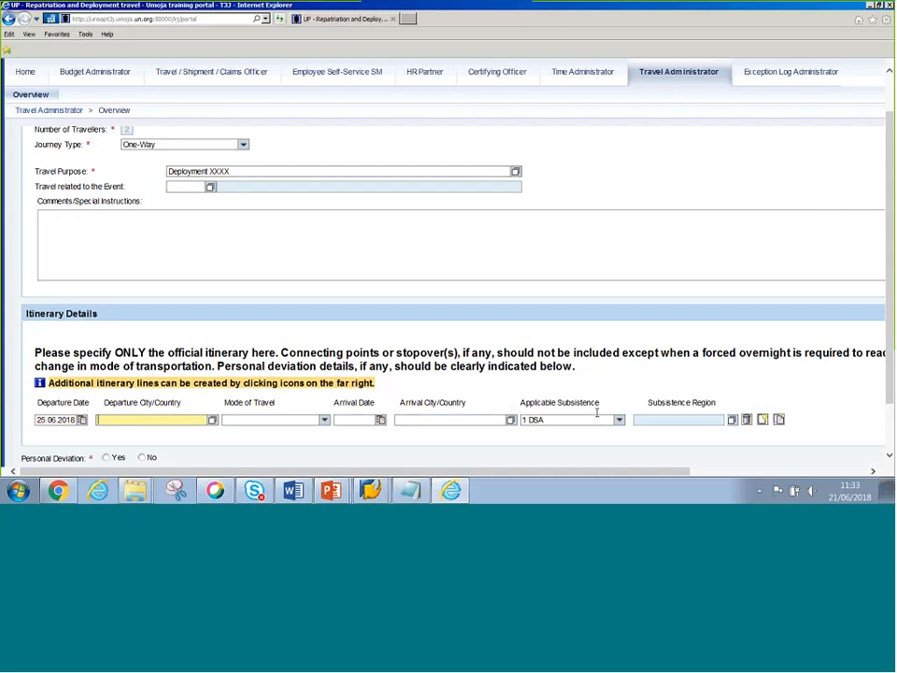
text(valencia,sp)
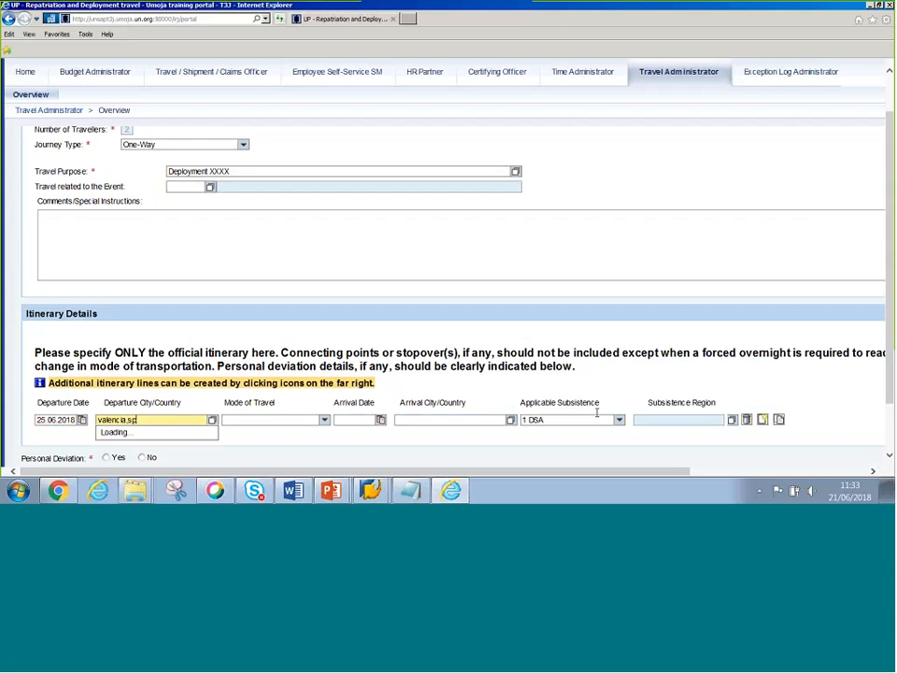
key(Tab)
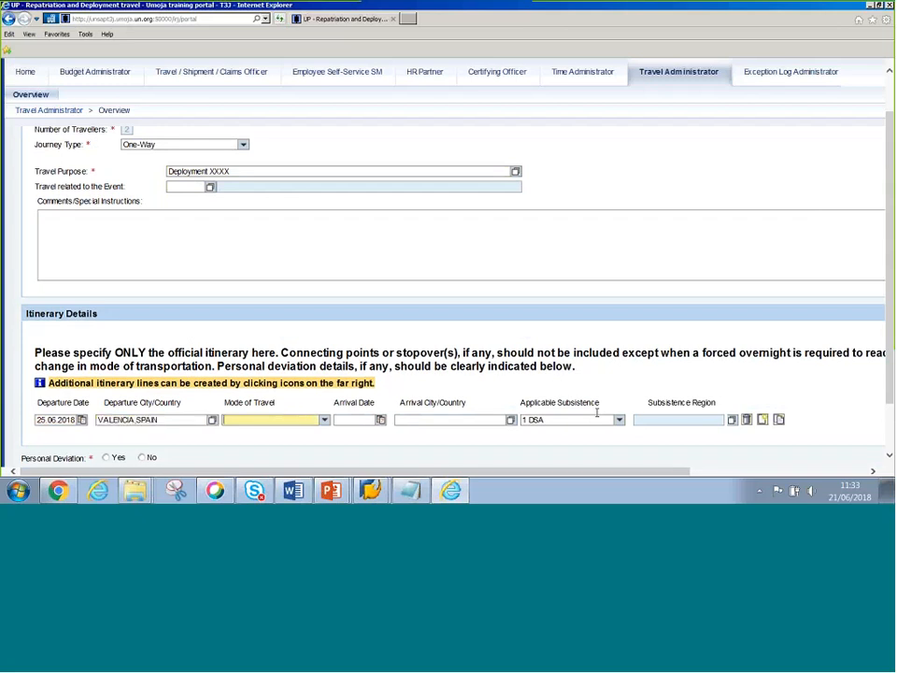
key(Down)
click(537, 421)
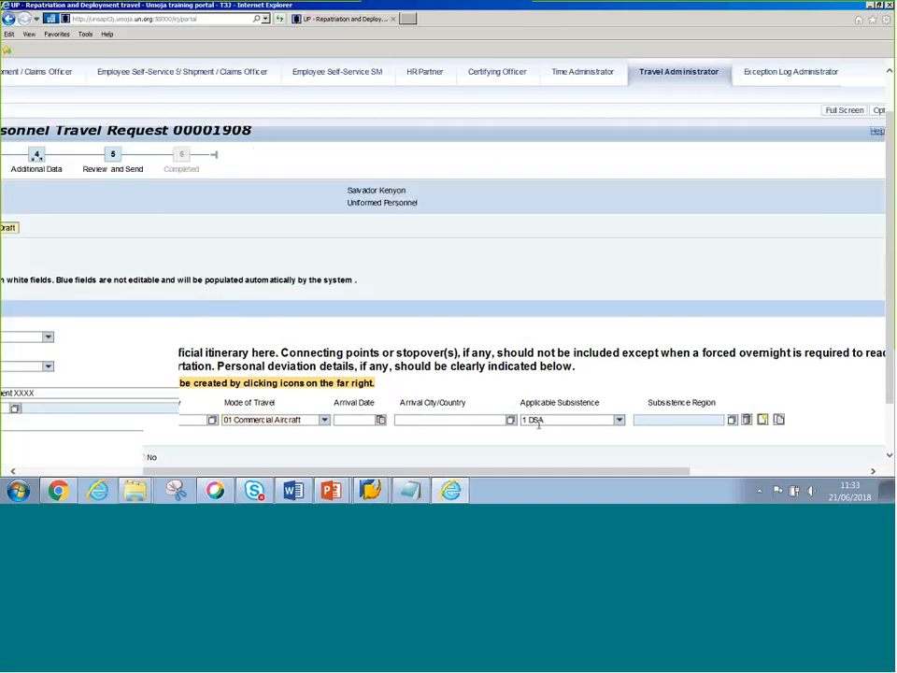
click(87, 471)
scroll(311, 434, down, 2)
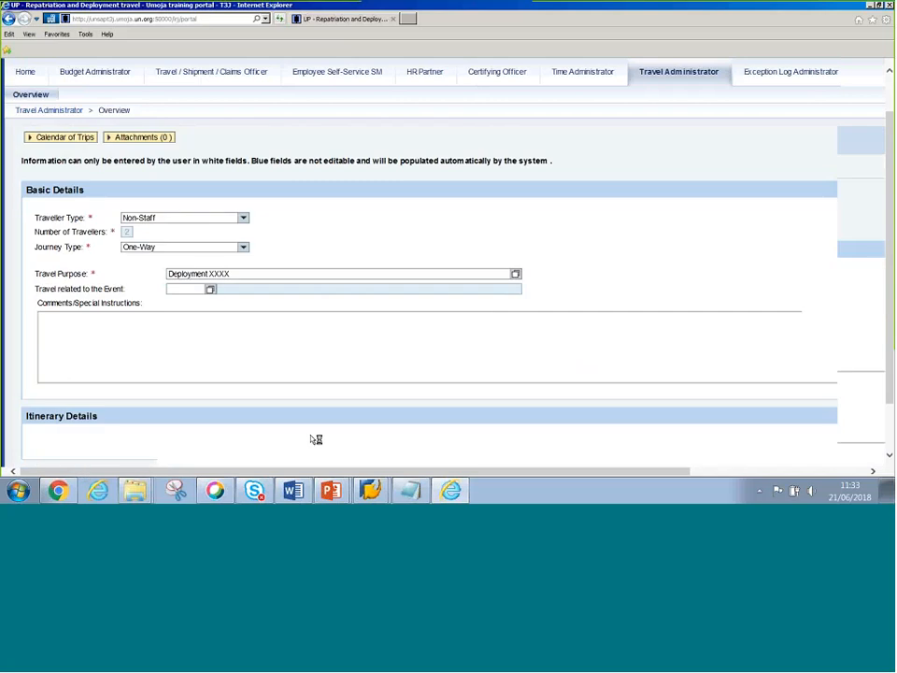
scroll(316, 439, down, 1)
- Enter arrival 26.06.2018 at ENTEBBE,UGANDA, subsistence 2 DSA/MSA Not Payable, personal deviation No
click(356, 423)
text(26.0)
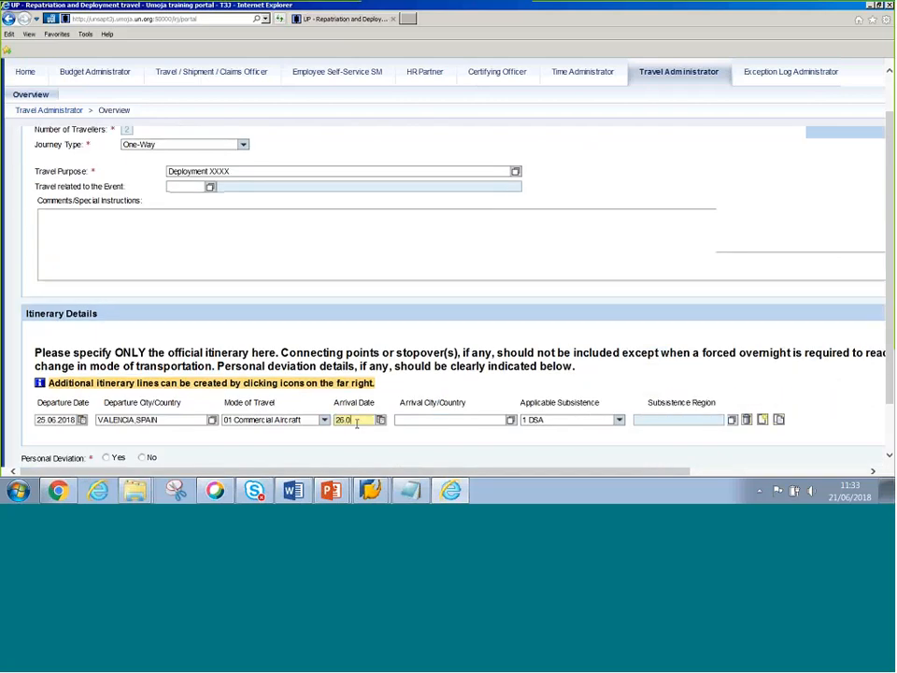
text(6.2018)
key(Tab)
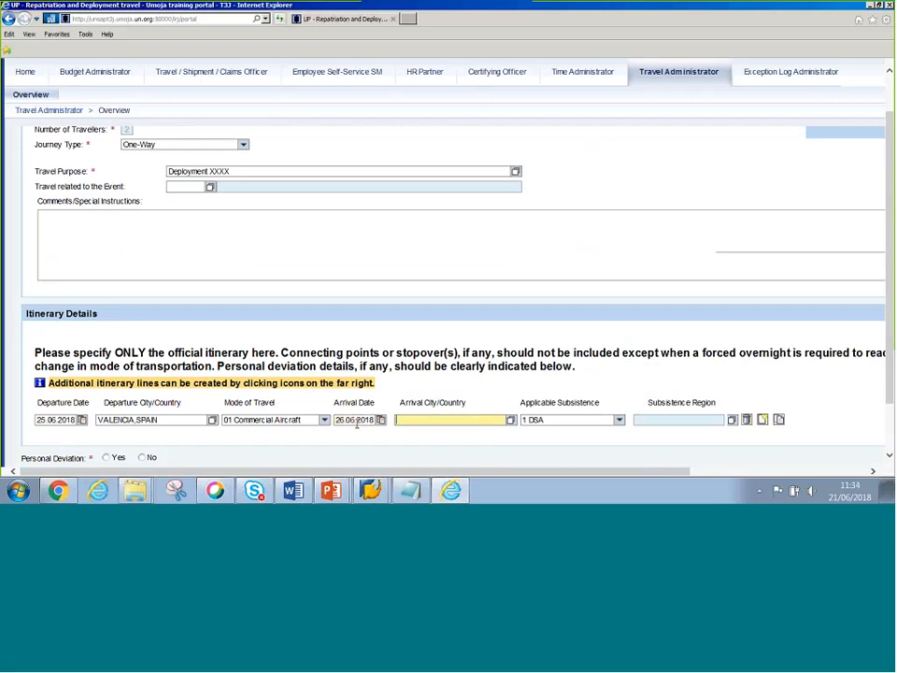
text(entebbe)
key(Tab)
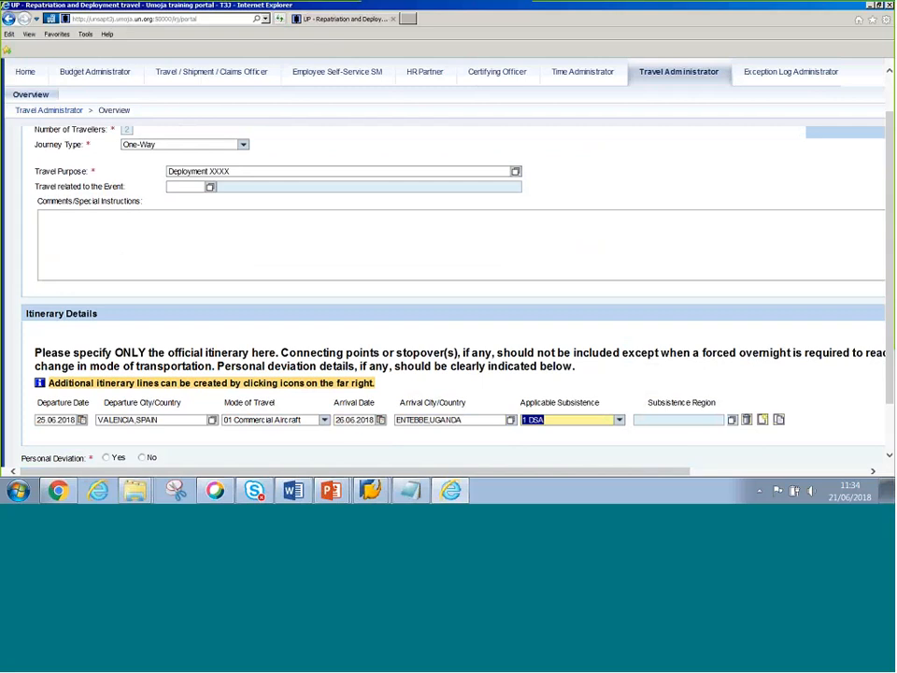
key(Down)
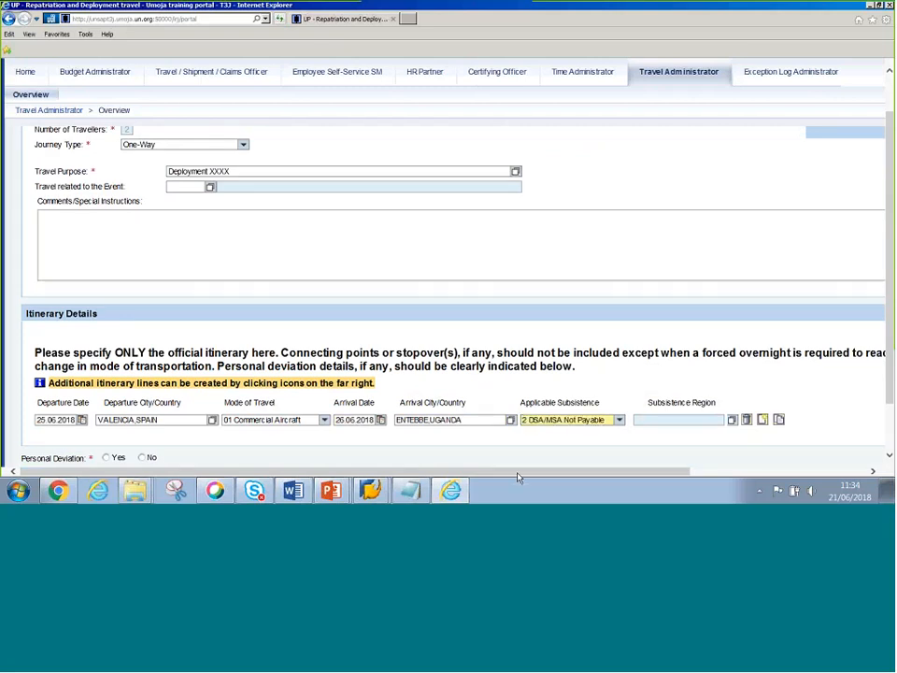
key(Tab)
drag(519, 472, 634, 462)
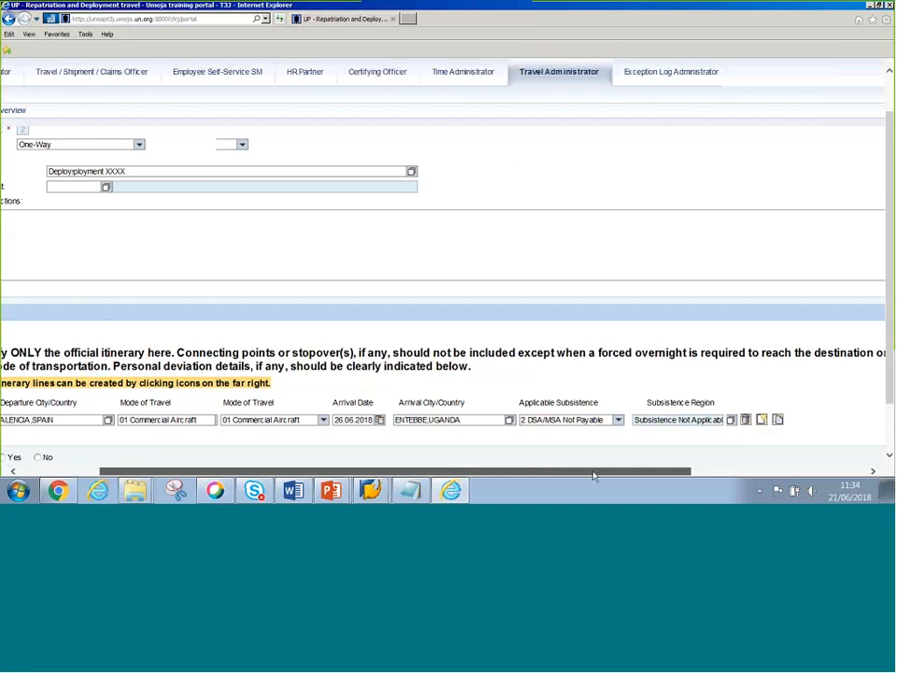
click(138, 457)
- Scroll down the Additional Data for Travel form
scroll(127, 444, down, 1)
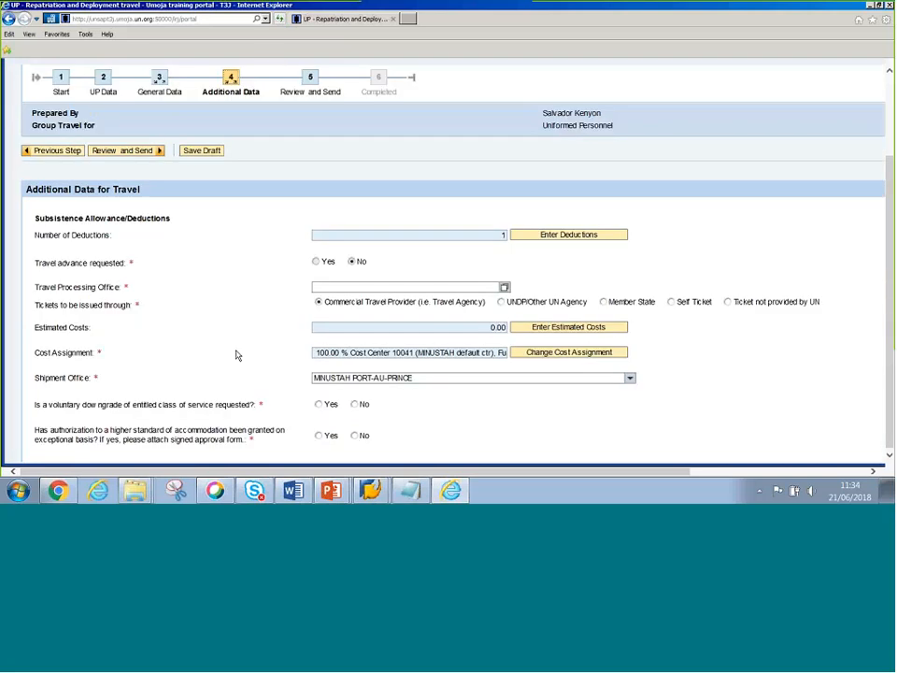
- Keep commercial travel provider ticketing and enter 4000 as the Airfare Ticket Cost estimate
click(374, 309)
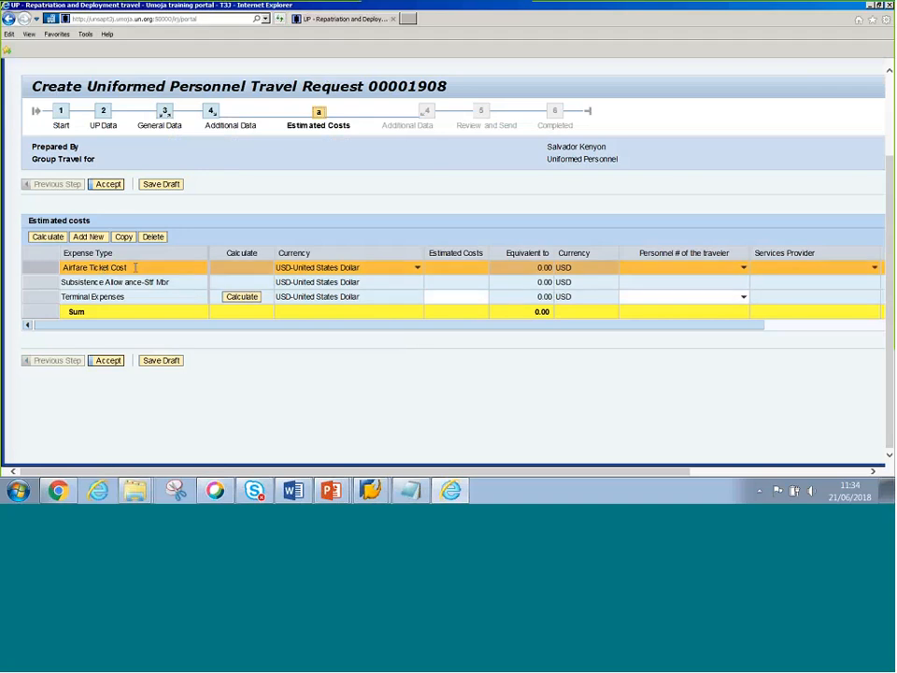
click(458, 268)
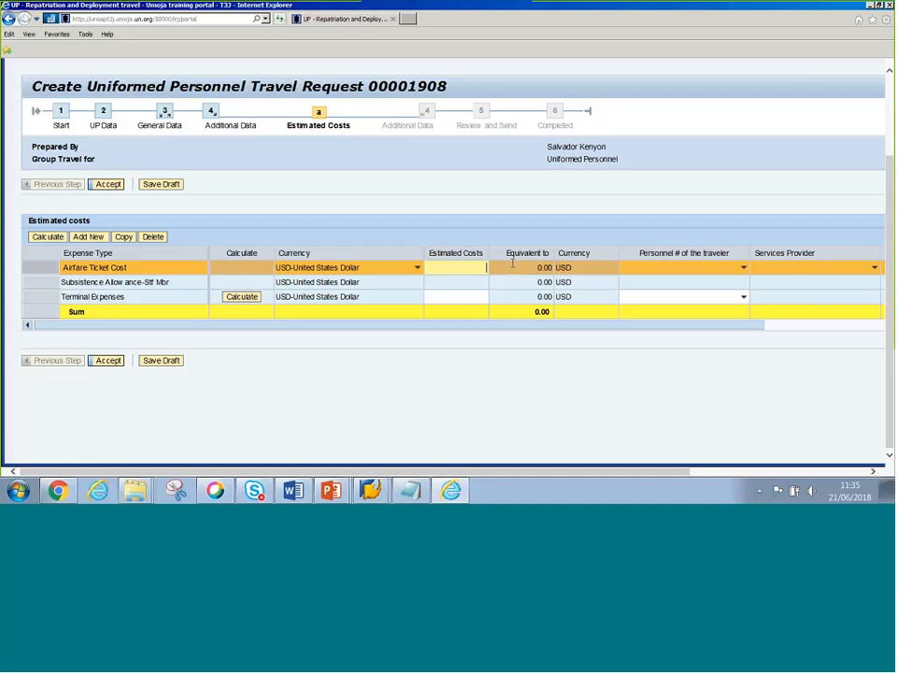
text(4000)
click(683, 18)
drag(470, 266, 488, 265)
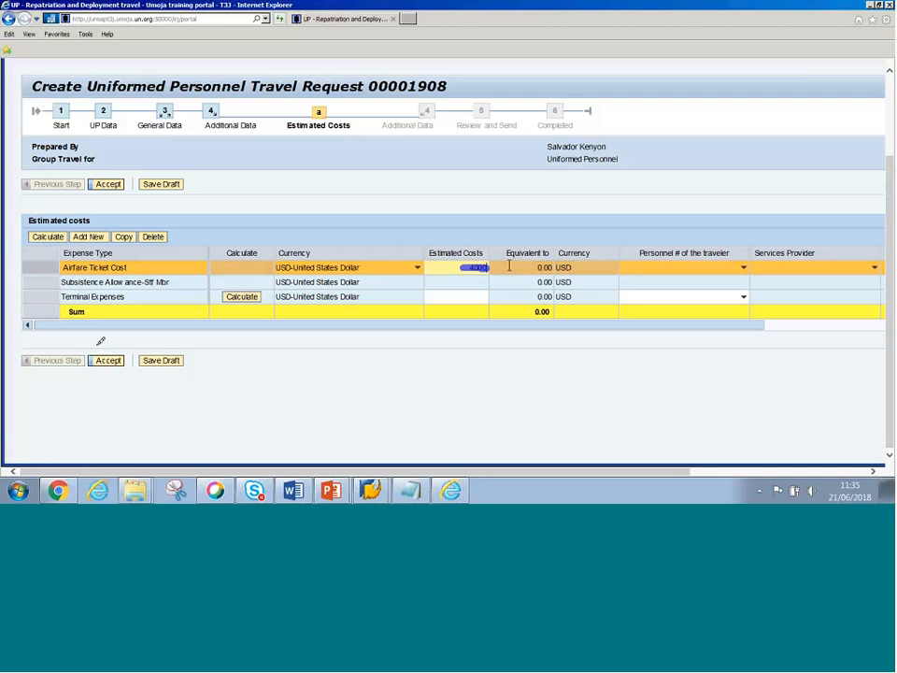
click(525, 272)
text(Cost of)
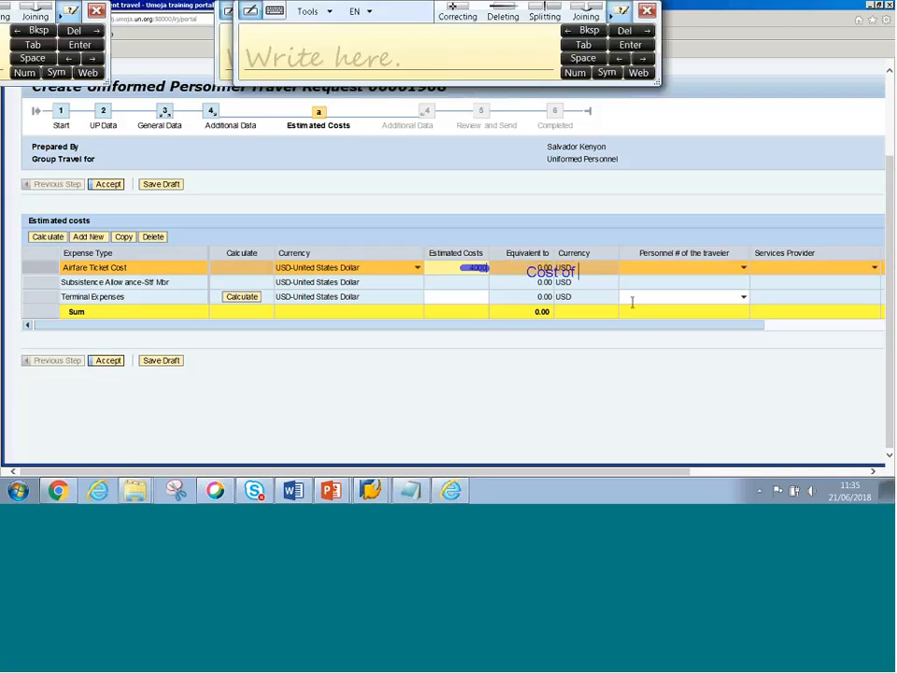
text( Entire Group (i.e)
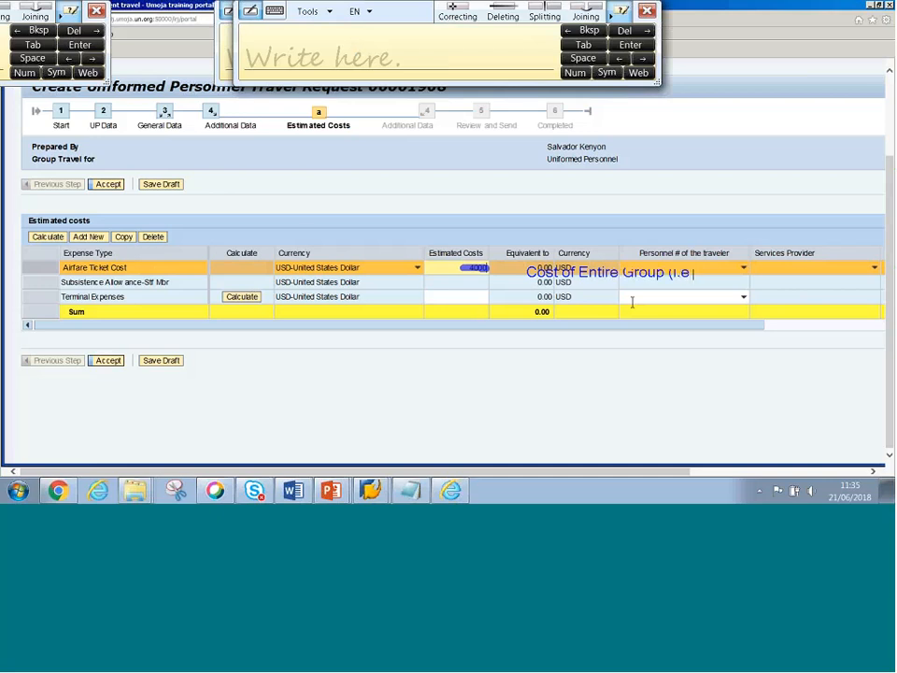
text(.)
key(BackSpace)
key(BackSpace)
key(BackSpace)
key(BackSpace)
text(e.g 2 travelers) )
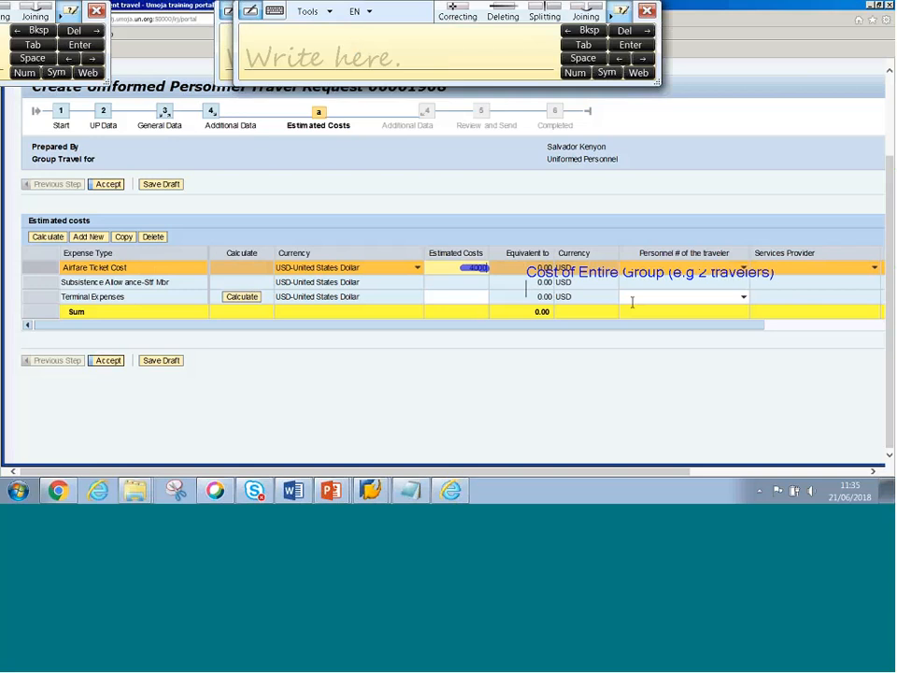
text(2,000$ each)
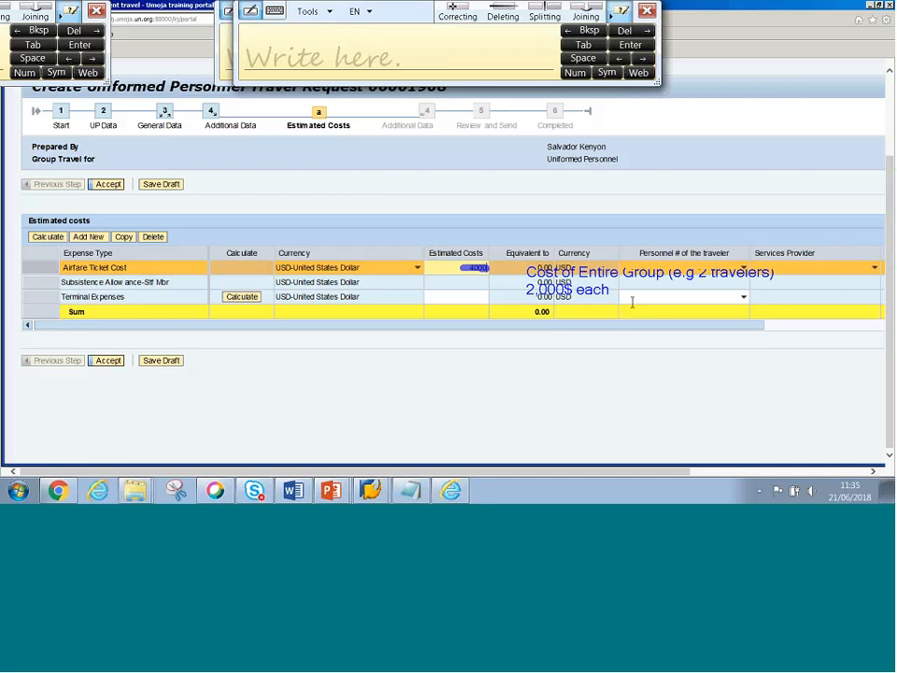
text( --> total 4,000)
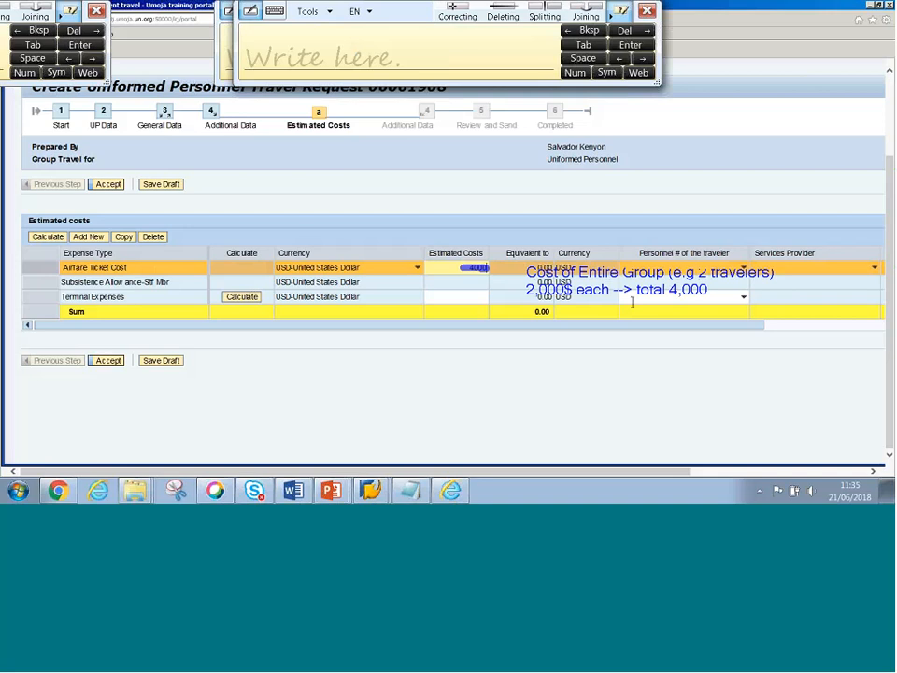
text($)
key(Left)
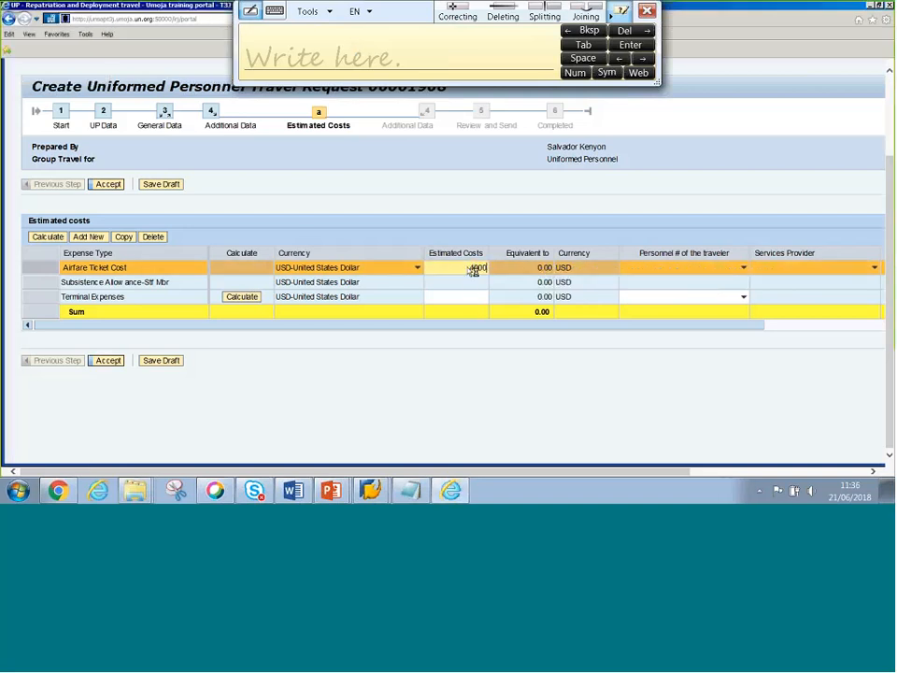
- Confirm the 4000 airfare estimate and move to the Terminal Expenses row
double_click(464, 269)
click(472, 267)
double_click(472, 268)
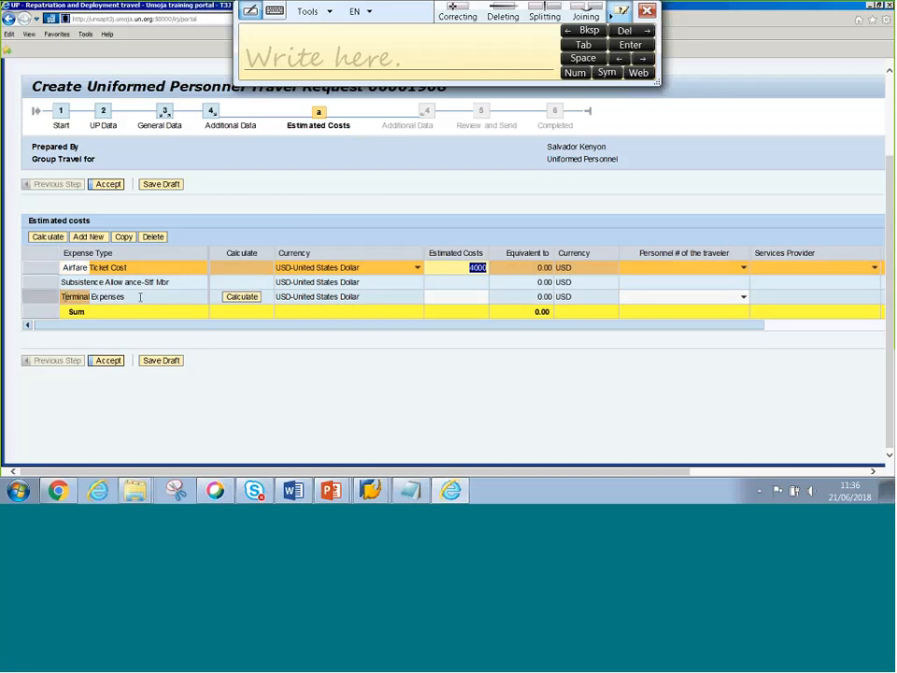
click(63, 296)
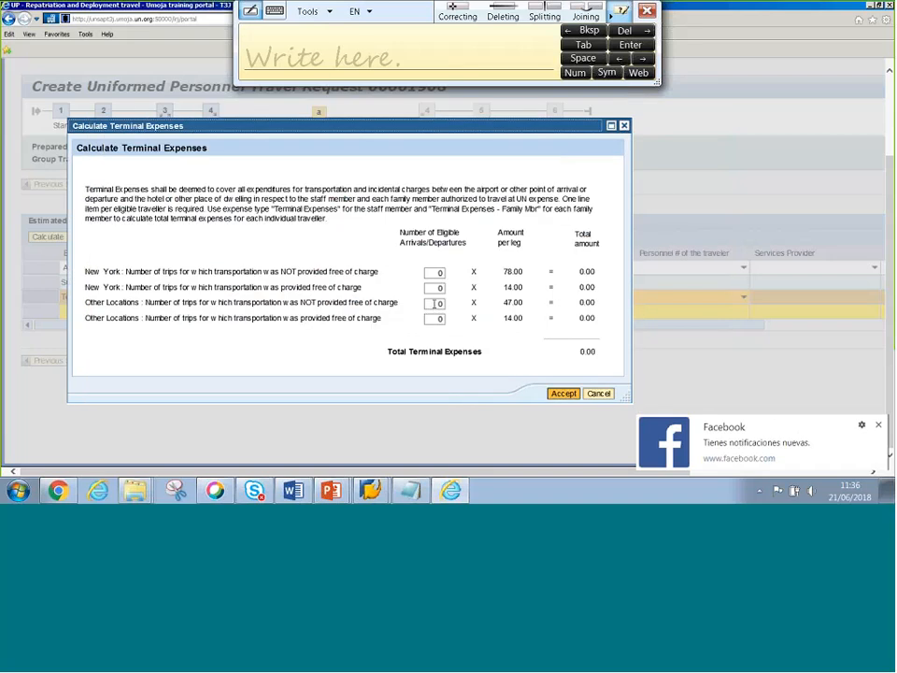
- Calculate terminal expenses for 4 other-location trips, then delete the resulting 188.00
click(434, 304)
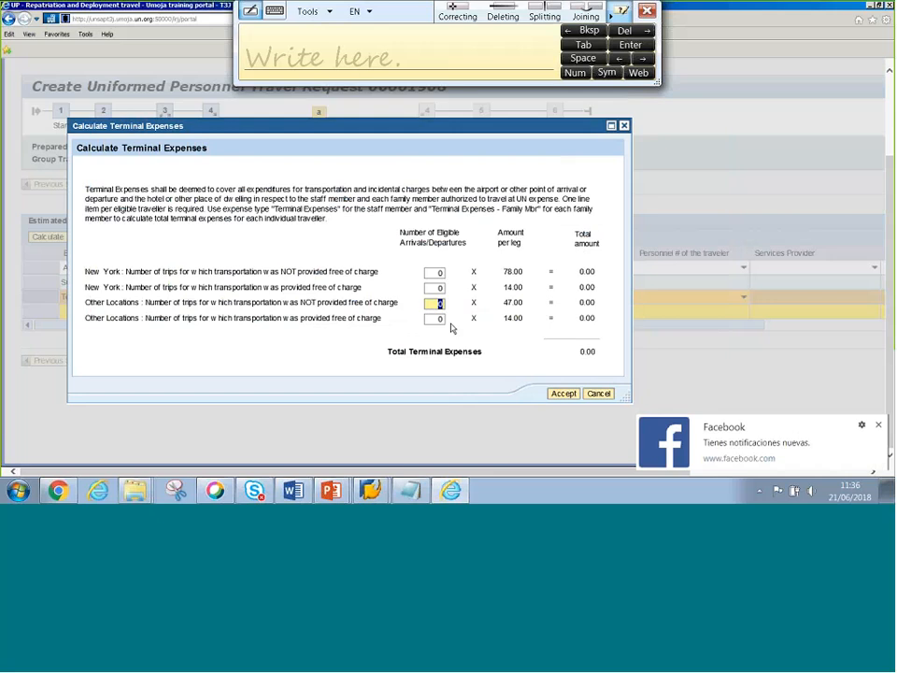
text(4)
click(564, 394)
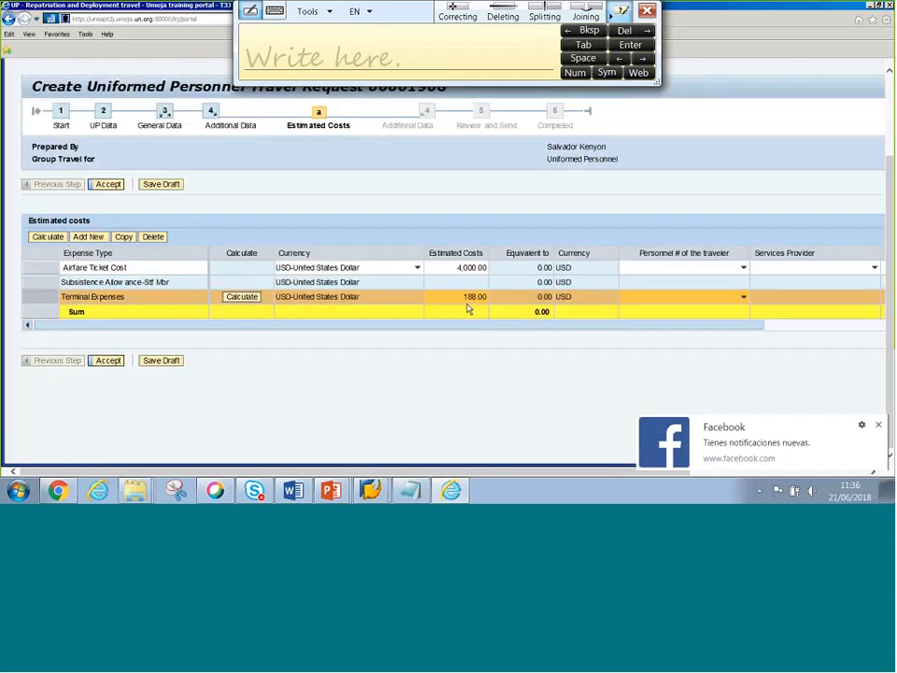
click(472, 297)
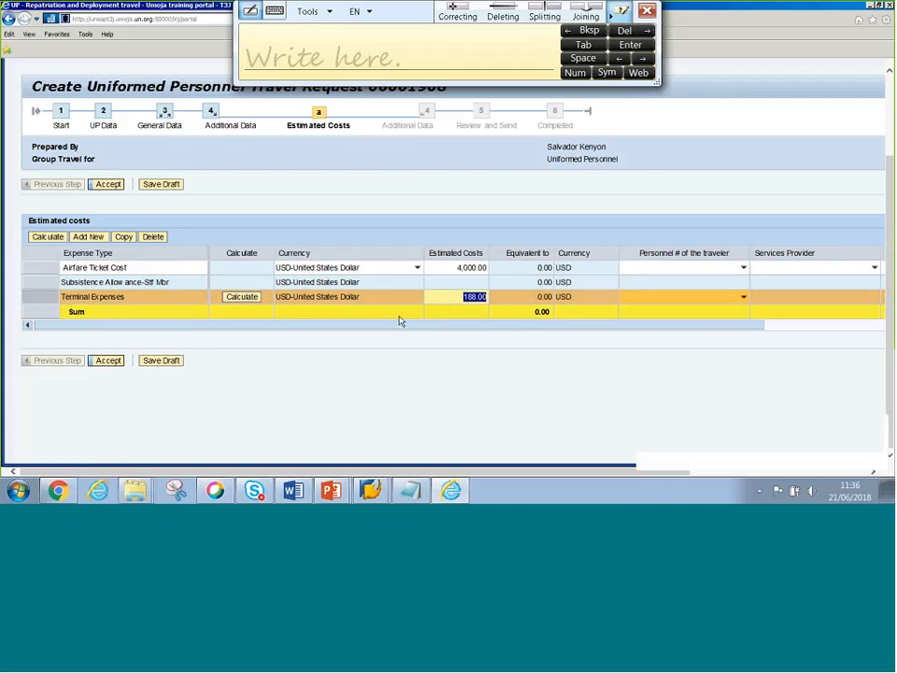
key(BackSpace)
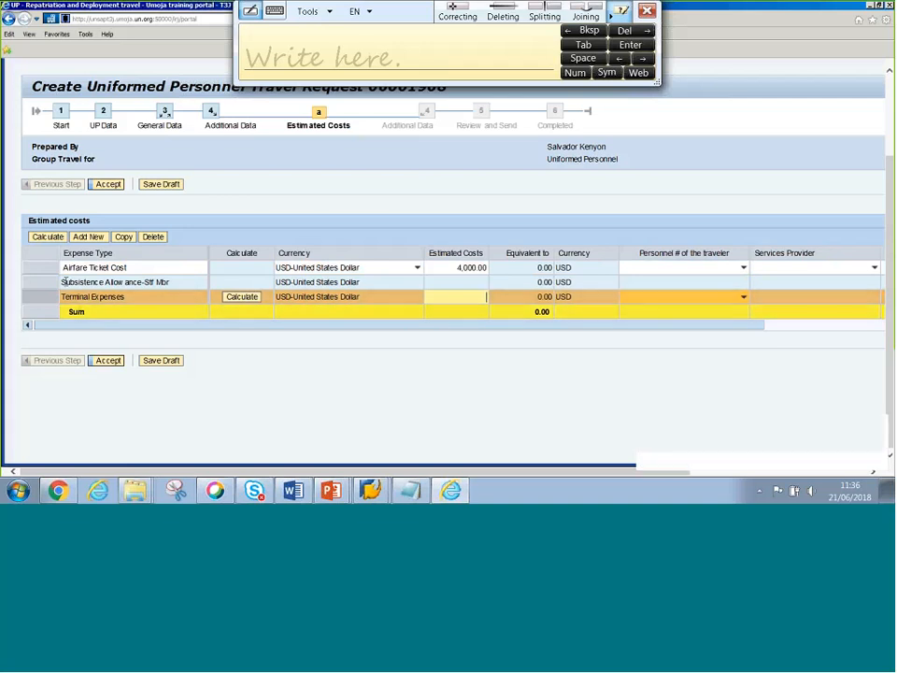
- Accept the 4,000.00 estimated costs on Additional Data, then reopen the estimated costs
click(103, 360)
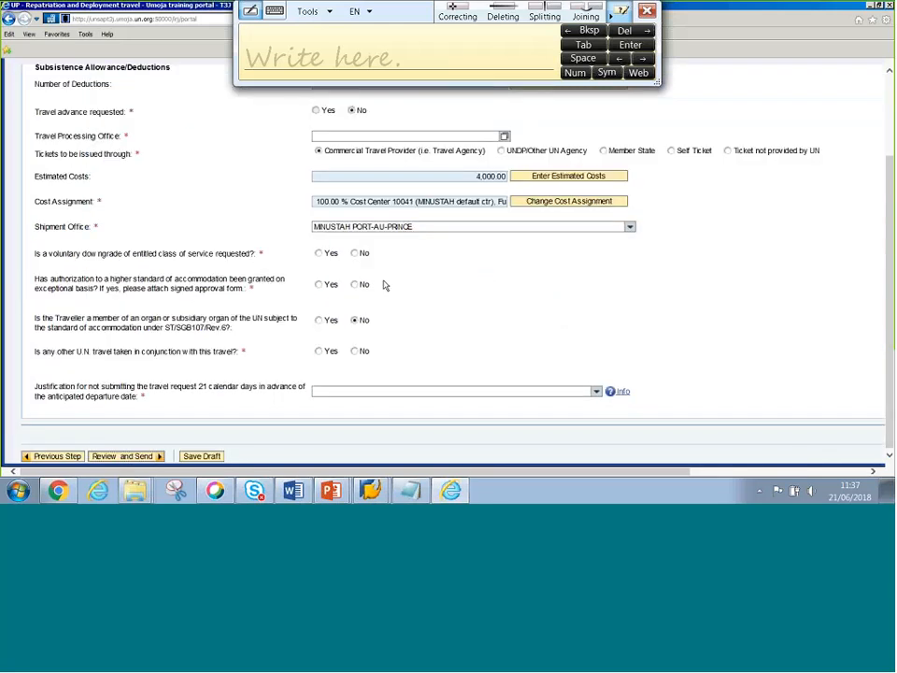
scroll(386, 286, up, 2)
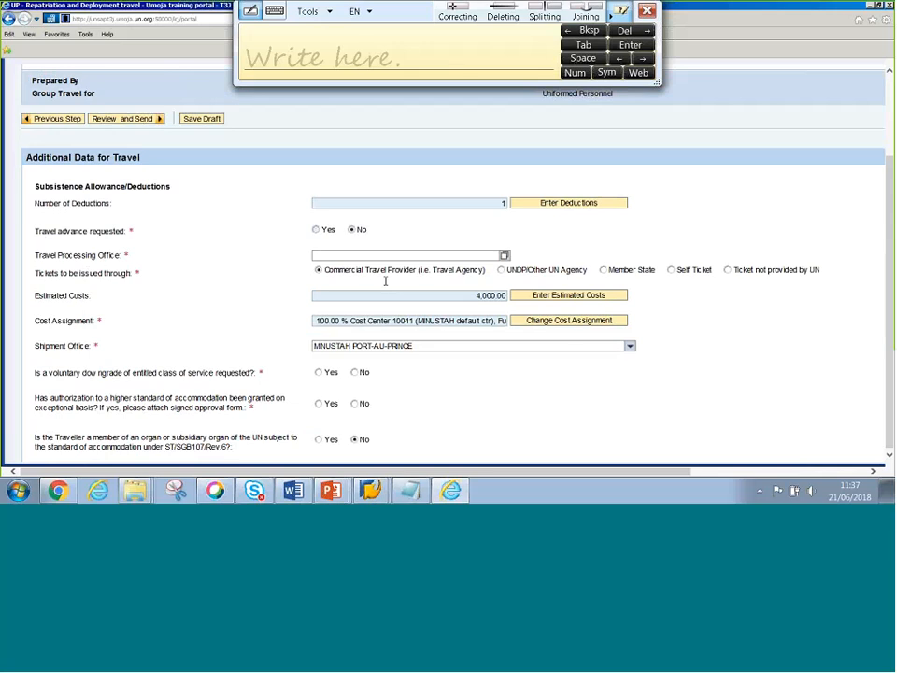
click(572, 296)
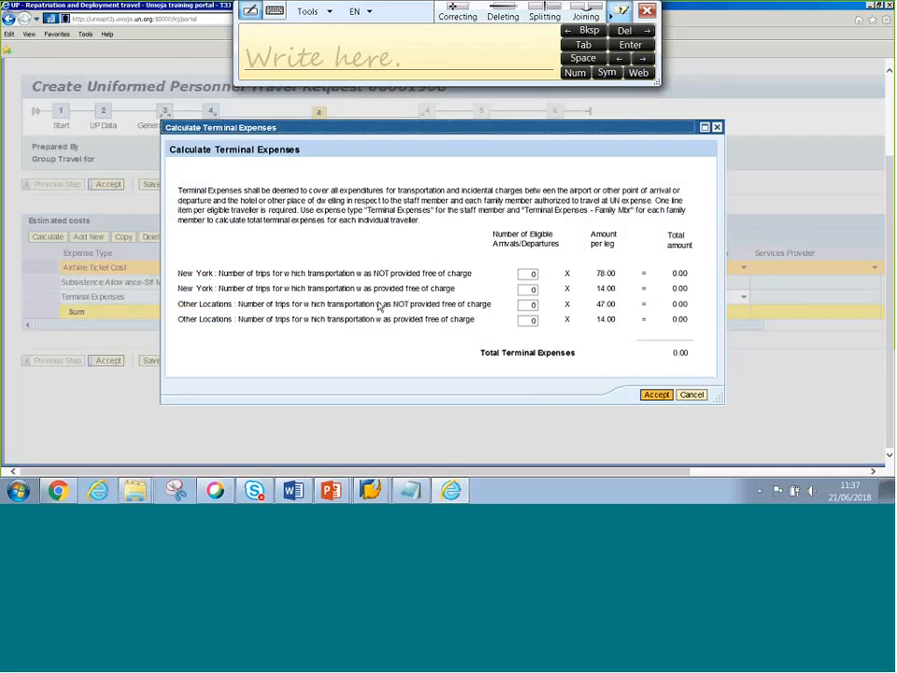
- Enter 4 then 8 other-location trips in the terminal expenses calculator, then close it without applying
click(499, 283)
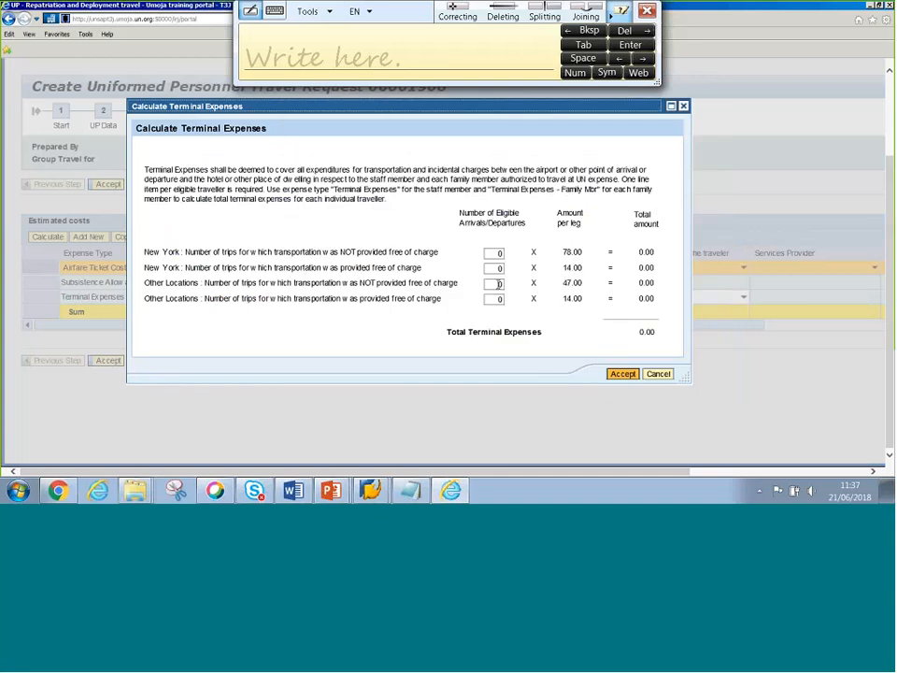
double_click(499, 283)
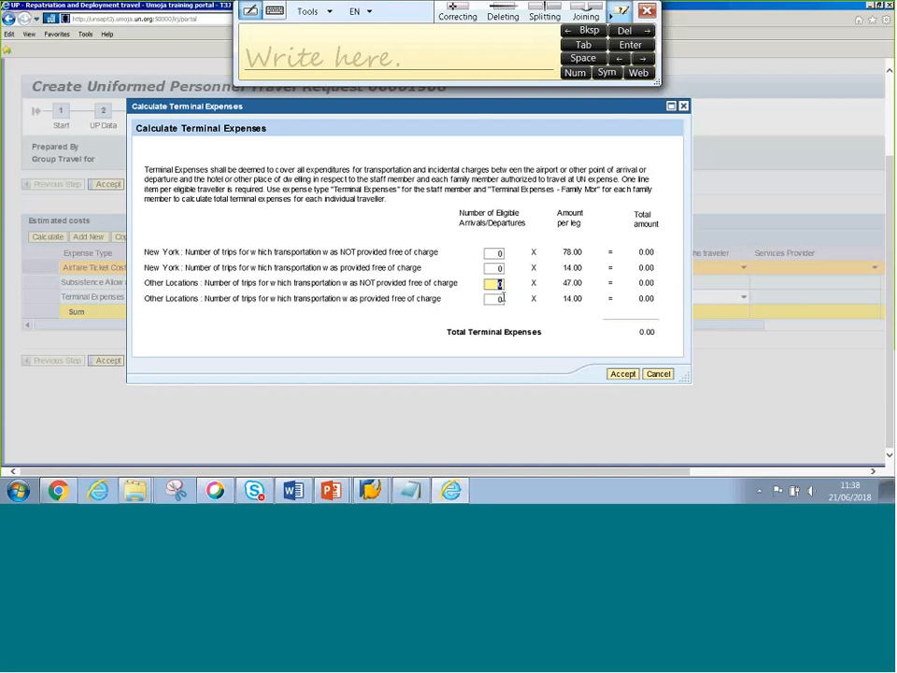
text(4)
text(8)
drag(602, 112, 582, 111)
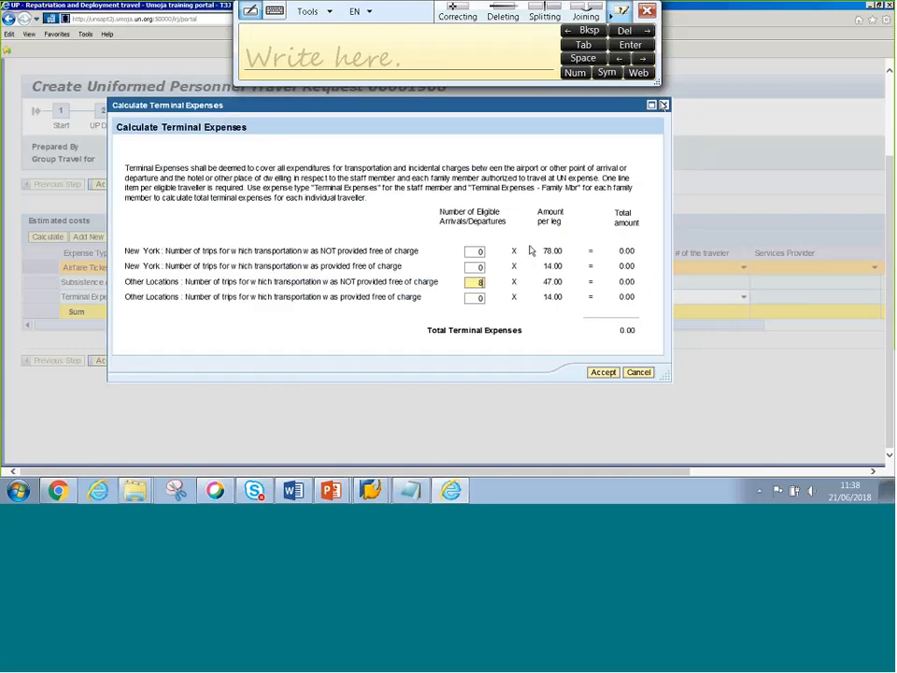
key(Return)
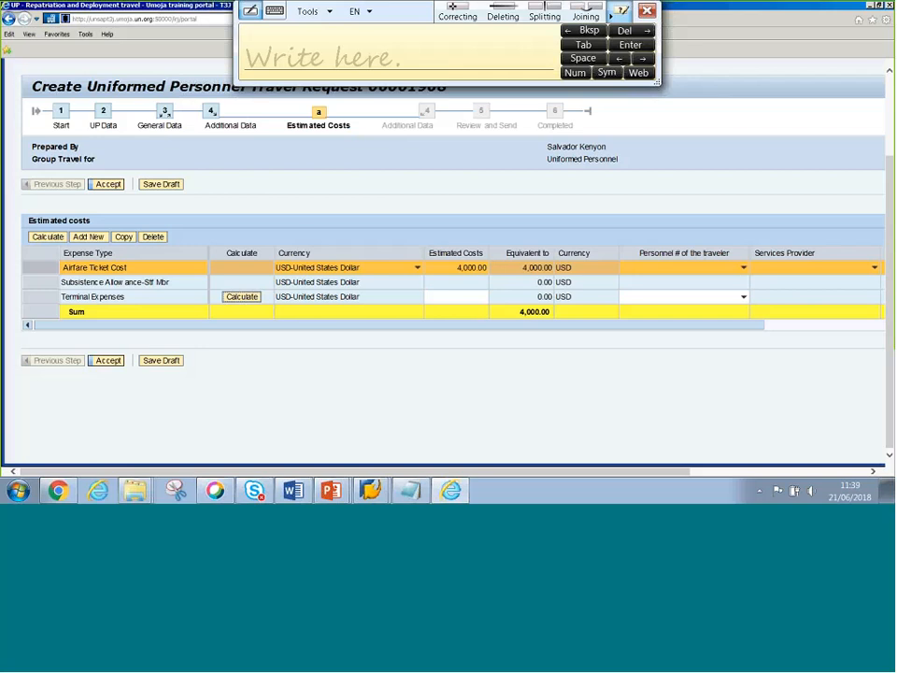
- Accept the estimated costs and open the search help for the Travel Processing Office field
click(110, 361)
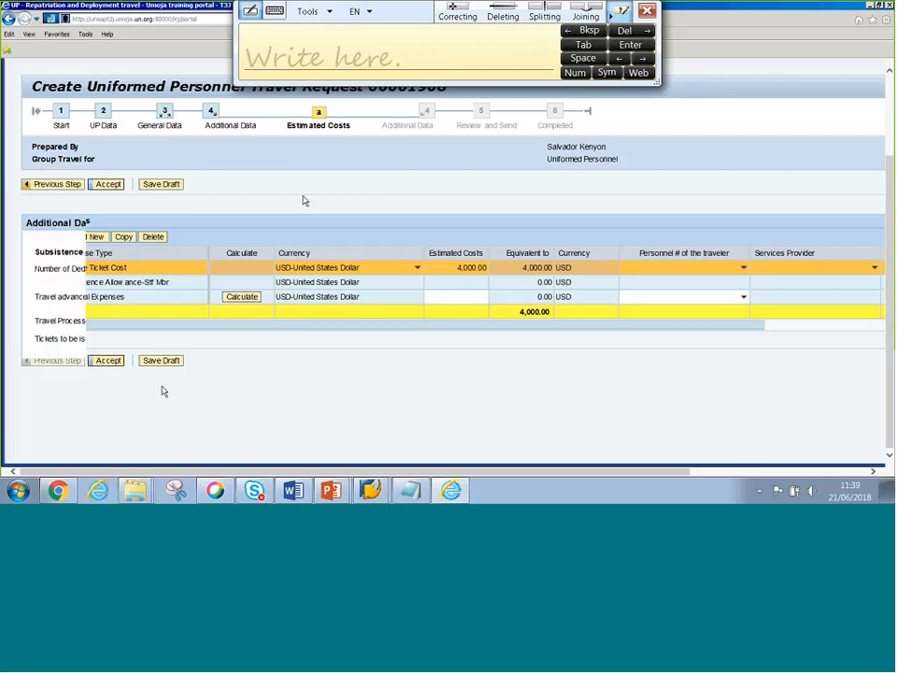
scroll(140, 255, down, 2)
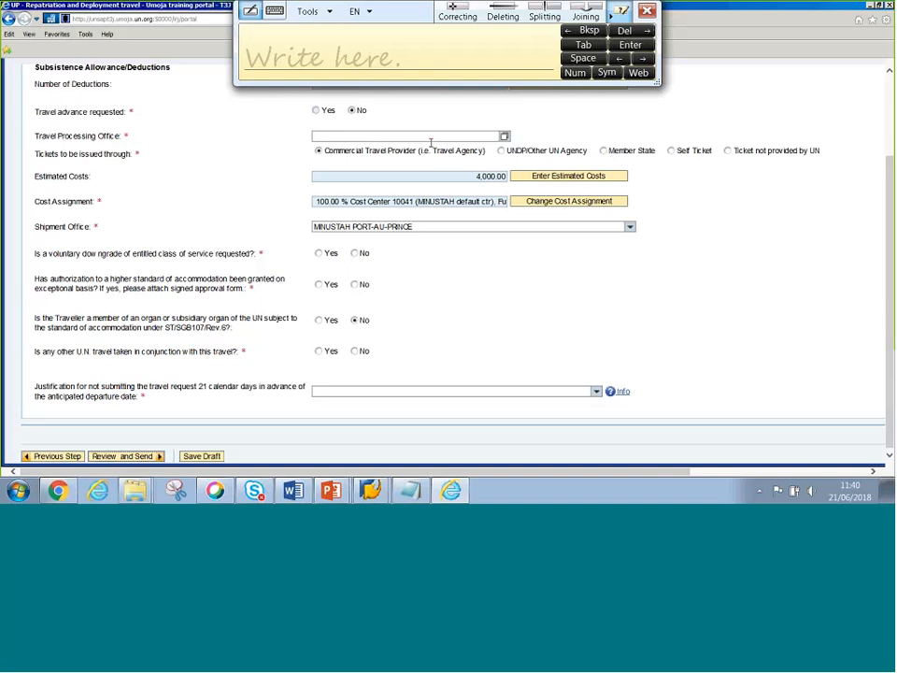
click(506, 138)
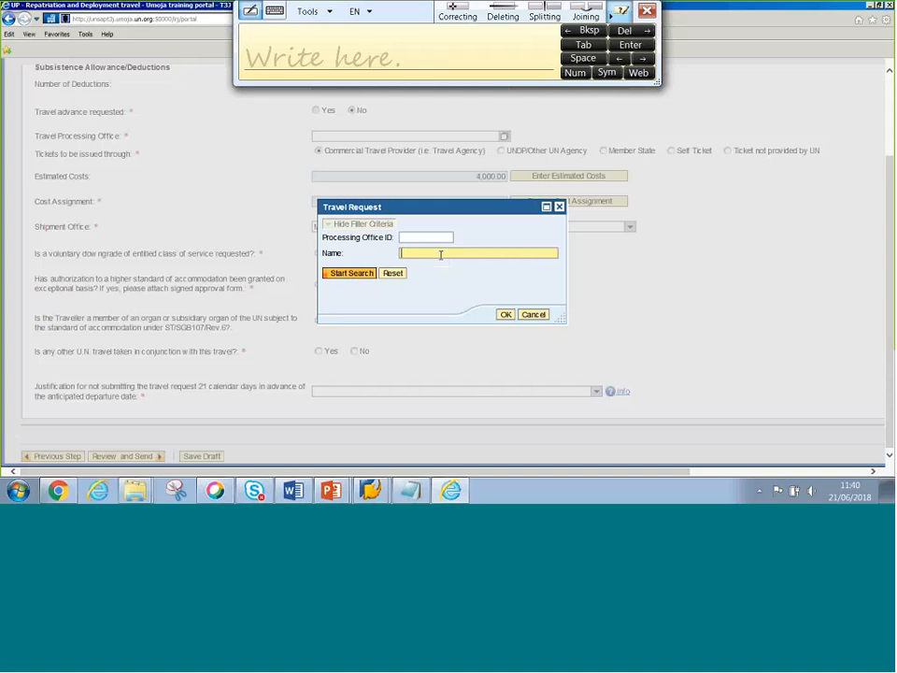
- Search processing offices by name for MONUSCO, then retry with *MONUSCO* wildcards
text(MONUSCO)
click(351, 273)
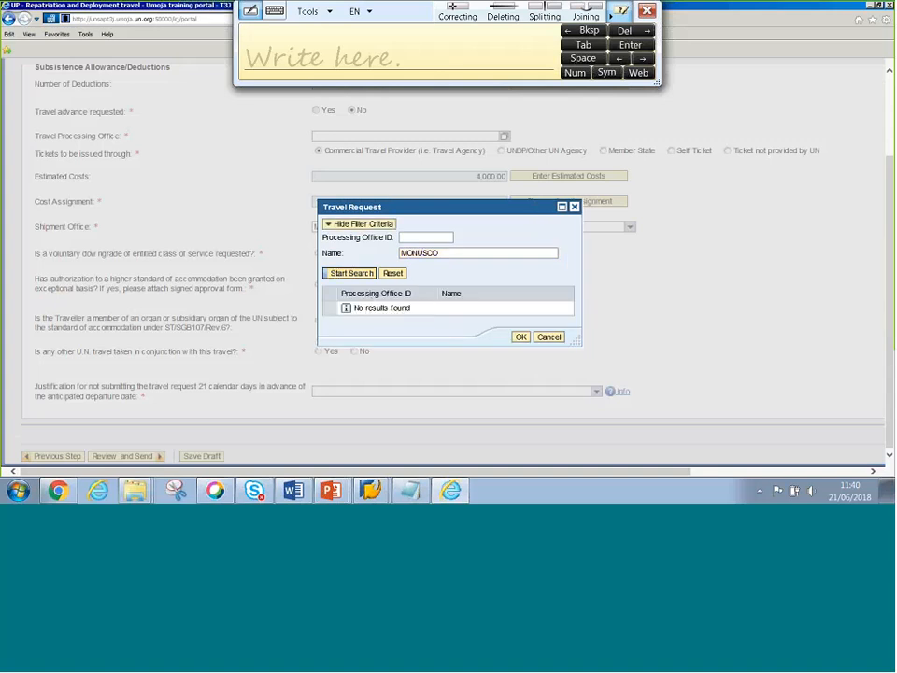
text(*)
click(443, 253)
key(Home)
text(*)
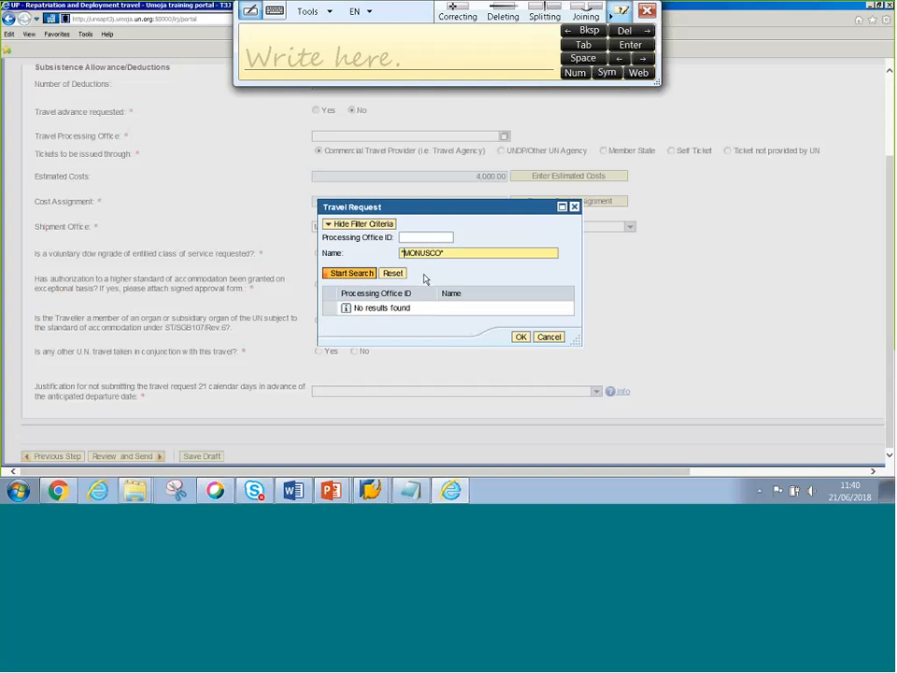
click(353, 272)
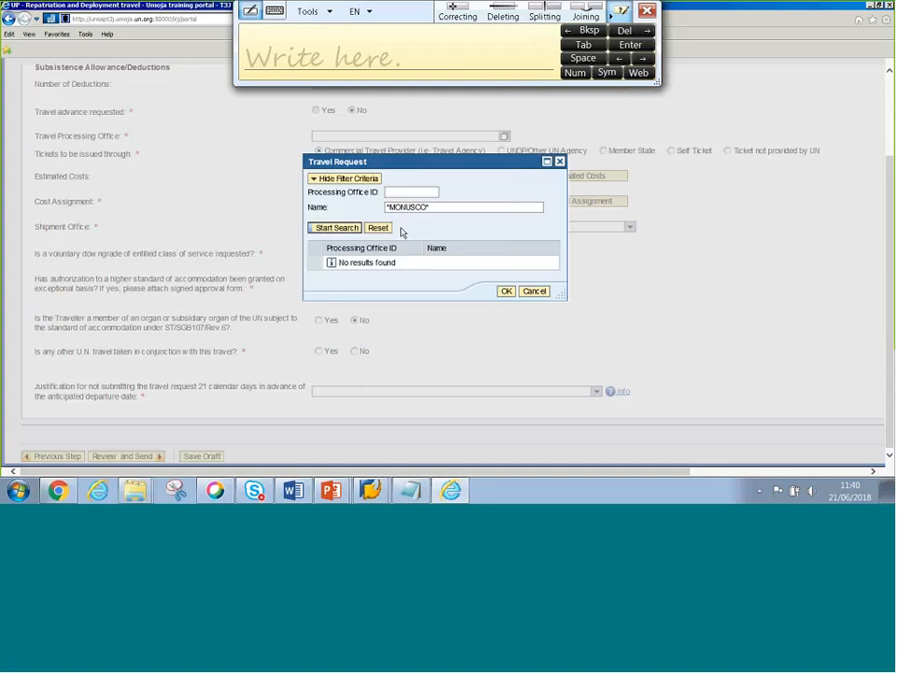
double_click(427, 207)
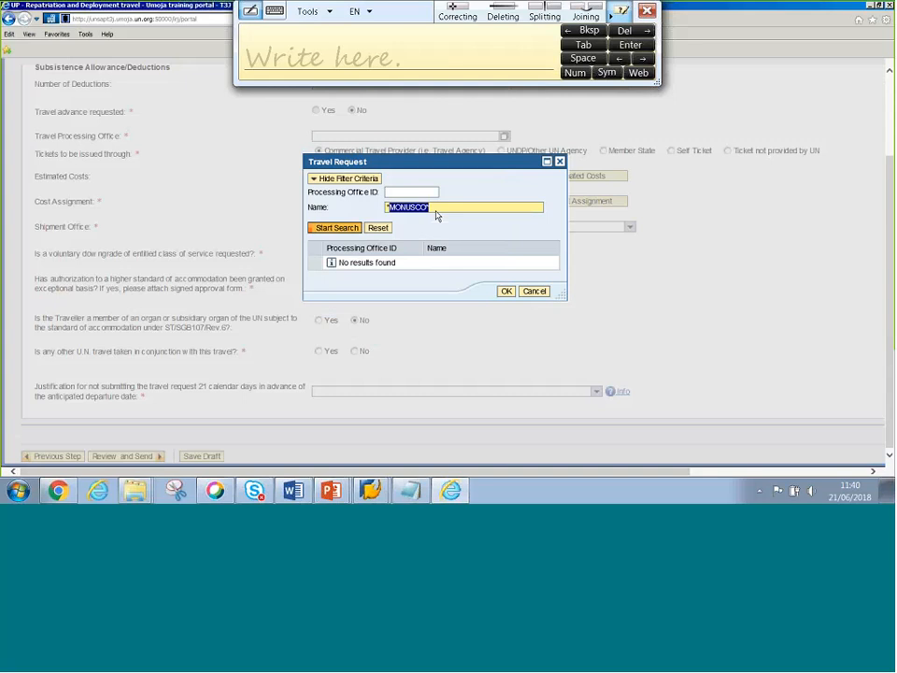
text(MINUSTAH*)
click(338, 230)
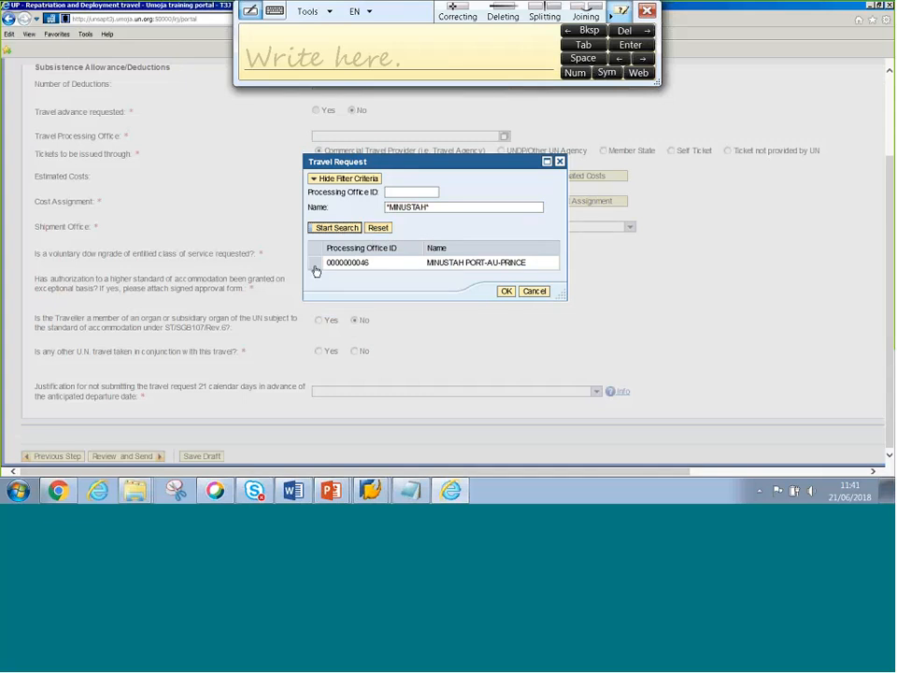
click(428, 264)
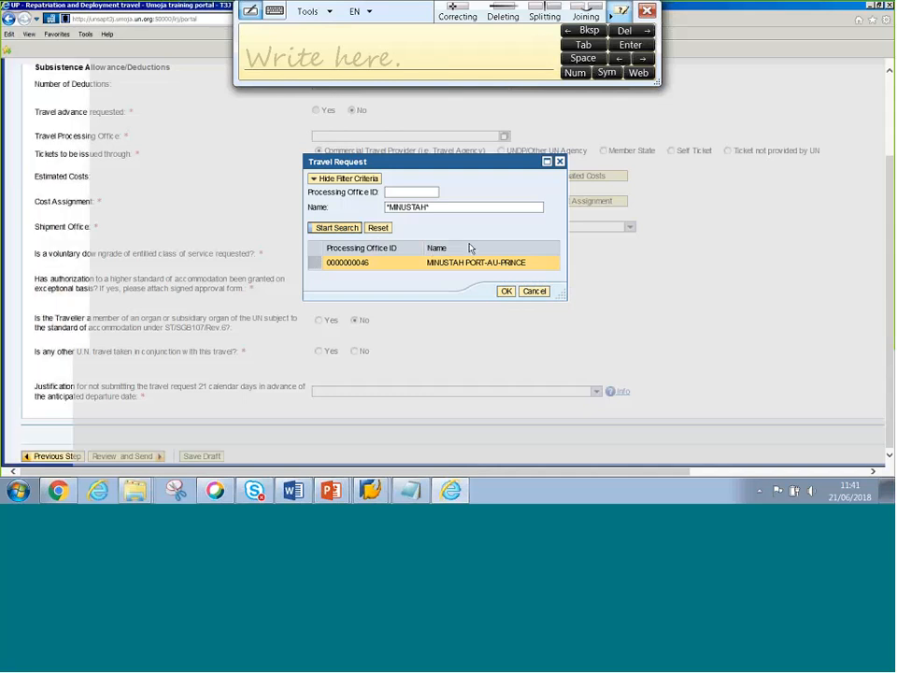
click(505, 292)
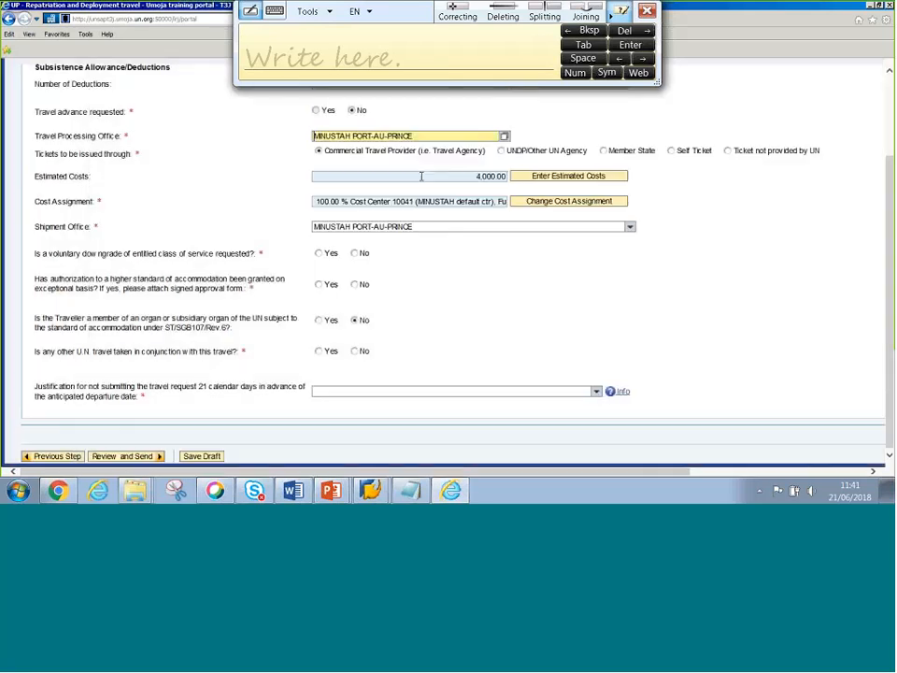
triple_click(336, 135)
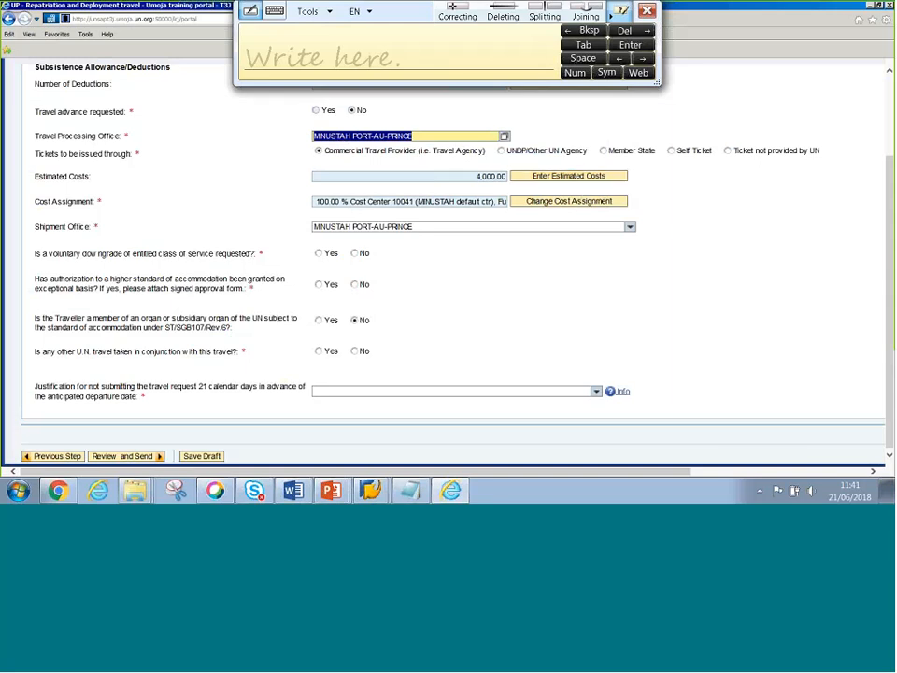
- Open the trip's cost assignment, showing cost center 10041
click(569, 205)
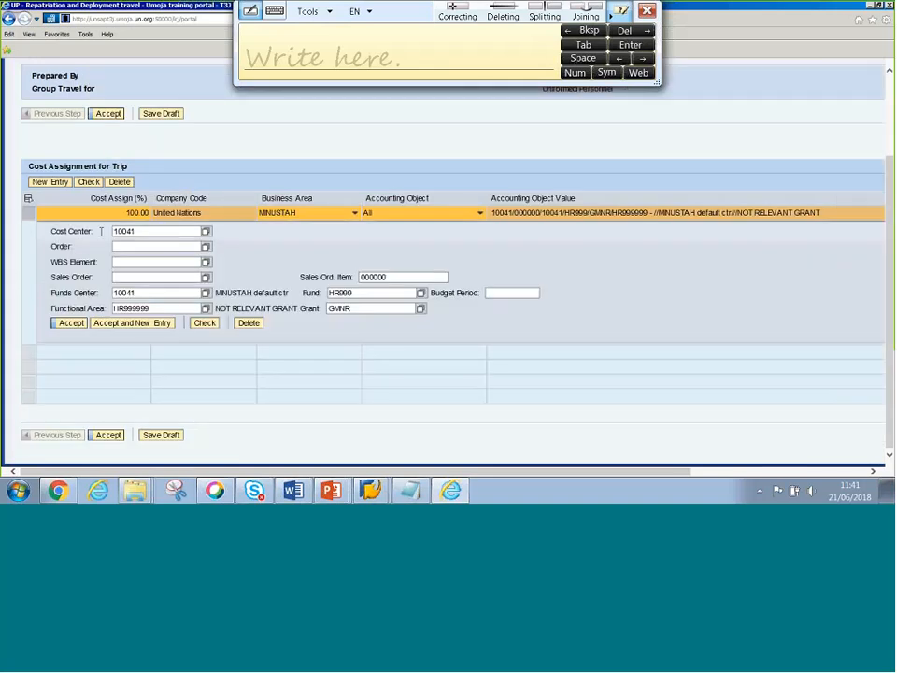
double_click(124, 231)
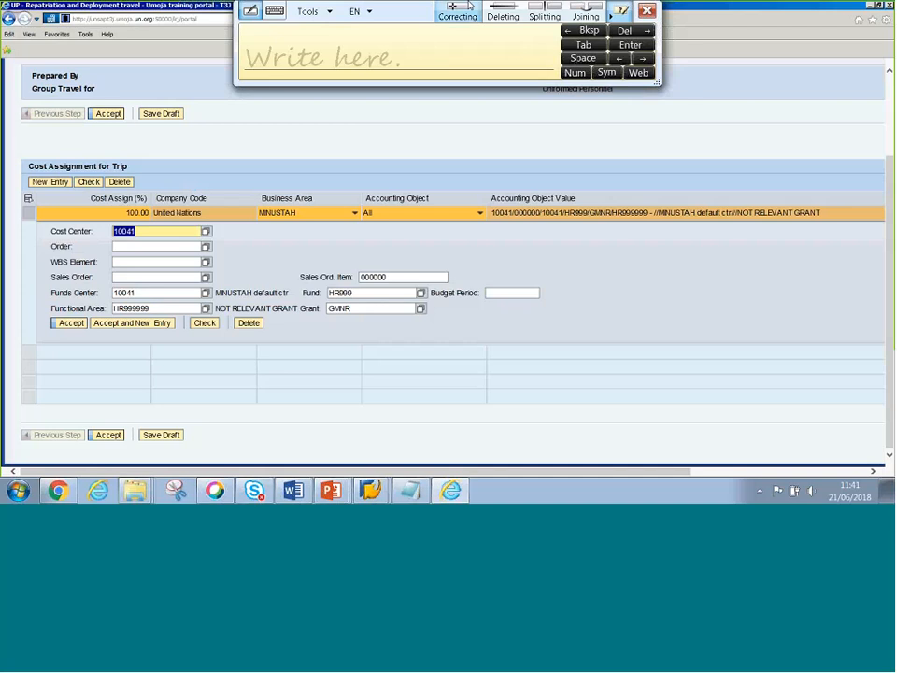
click(647, 11)
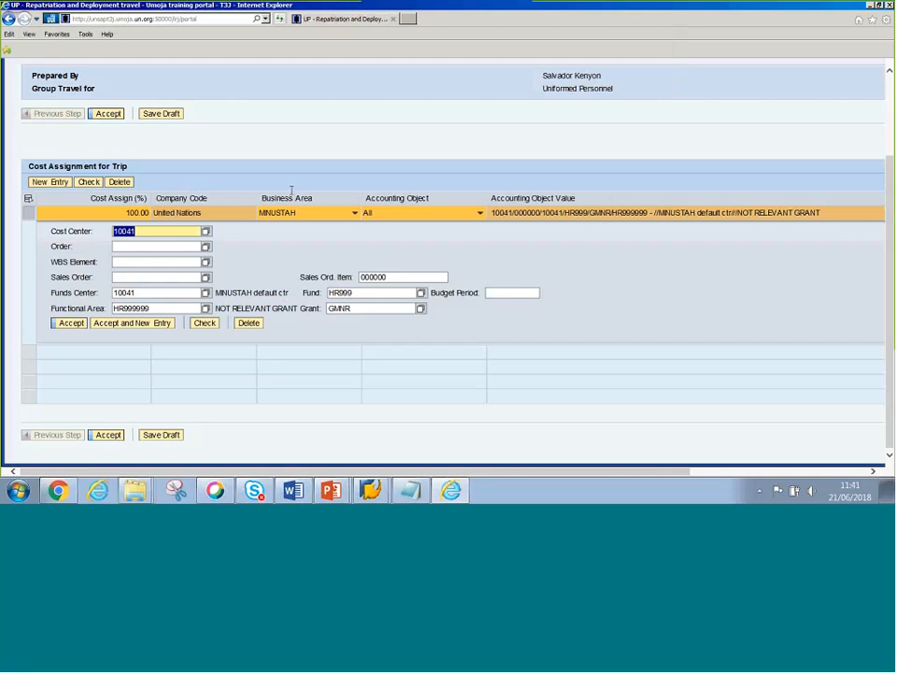
scroll(292, 194, up, 2)
scroll(292, 194, up, 1)
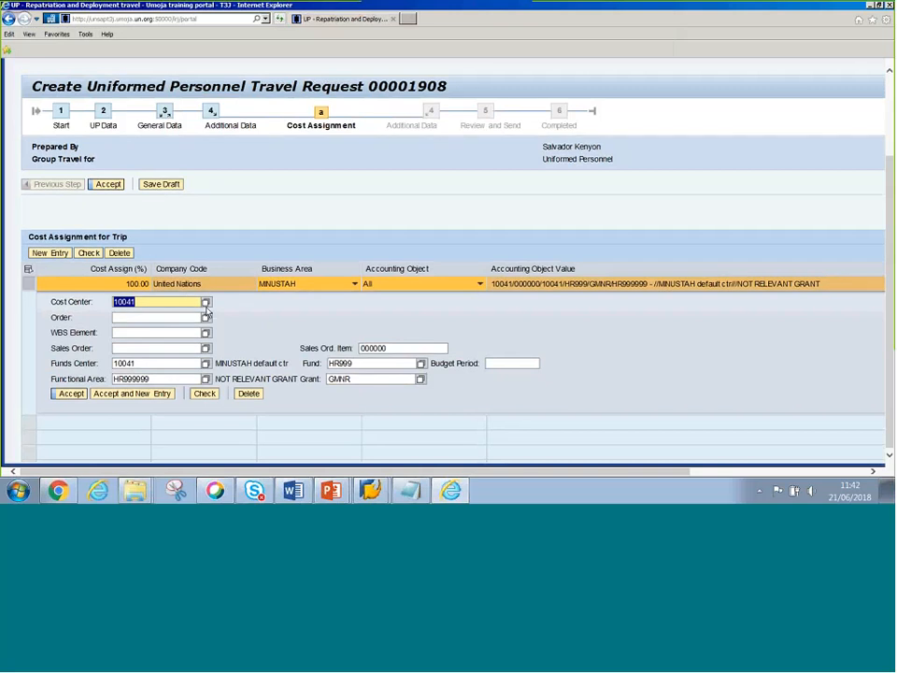
- Replace fund HR999 with 20HSA, tab through functional area and grant, and run Check
click(358, 367)
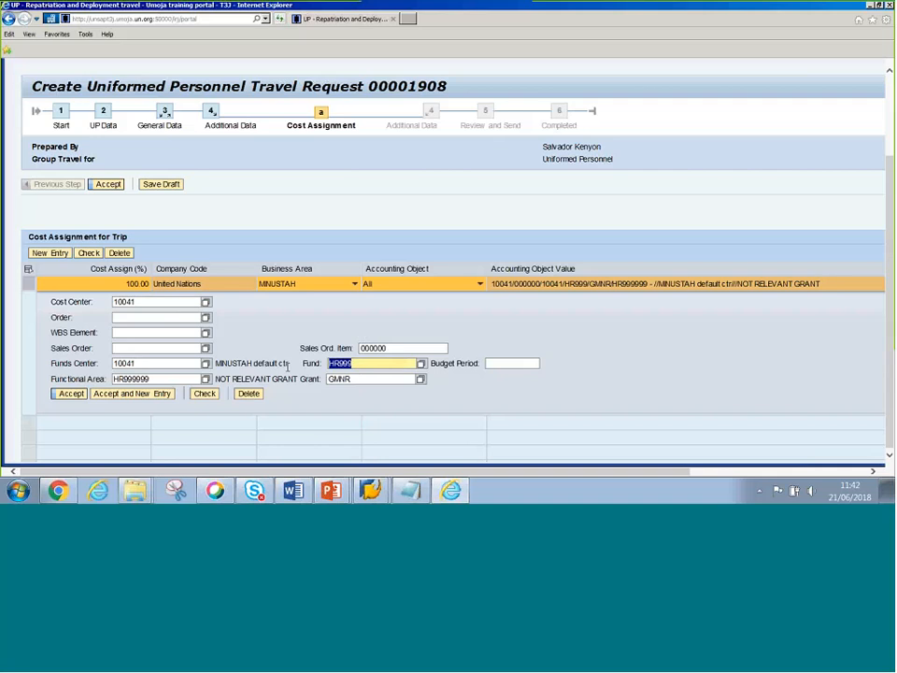
text(20HSA)
key(Tab)
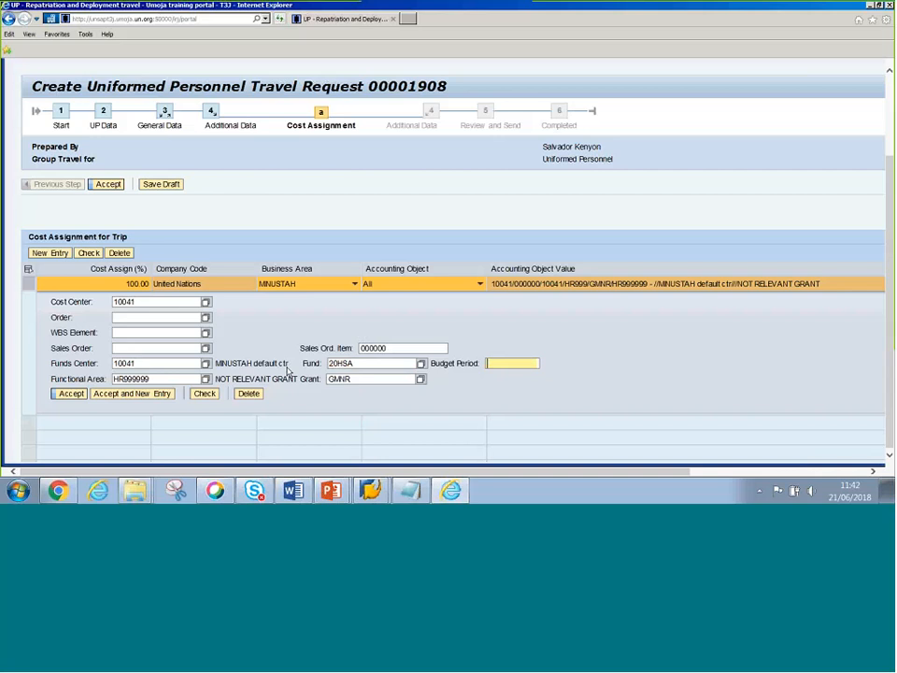
key(Tab)
key(BackSpace)
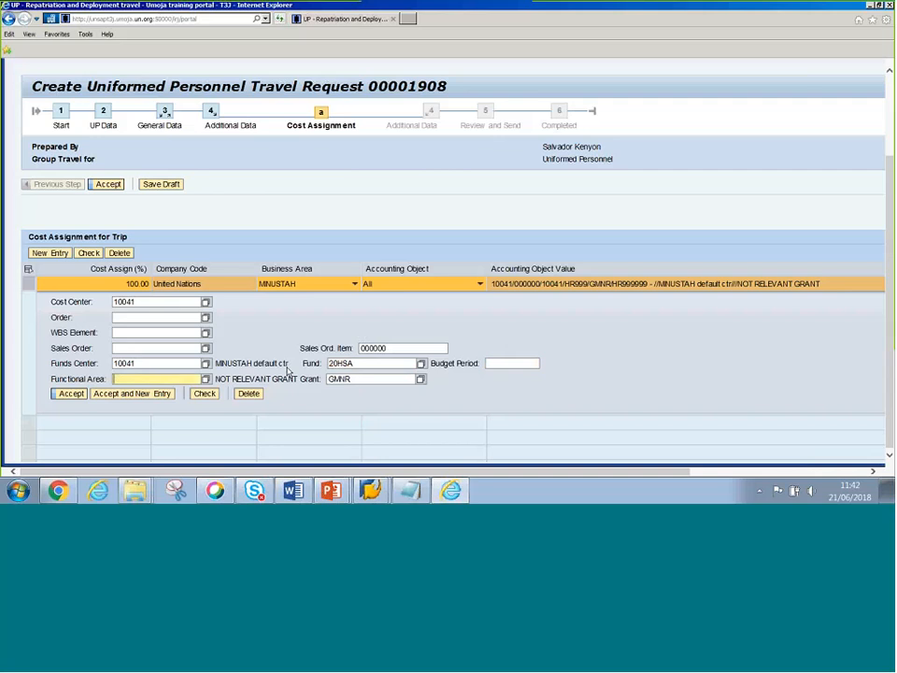
key(Tab)
key(BackSpace)
click(205, 393)
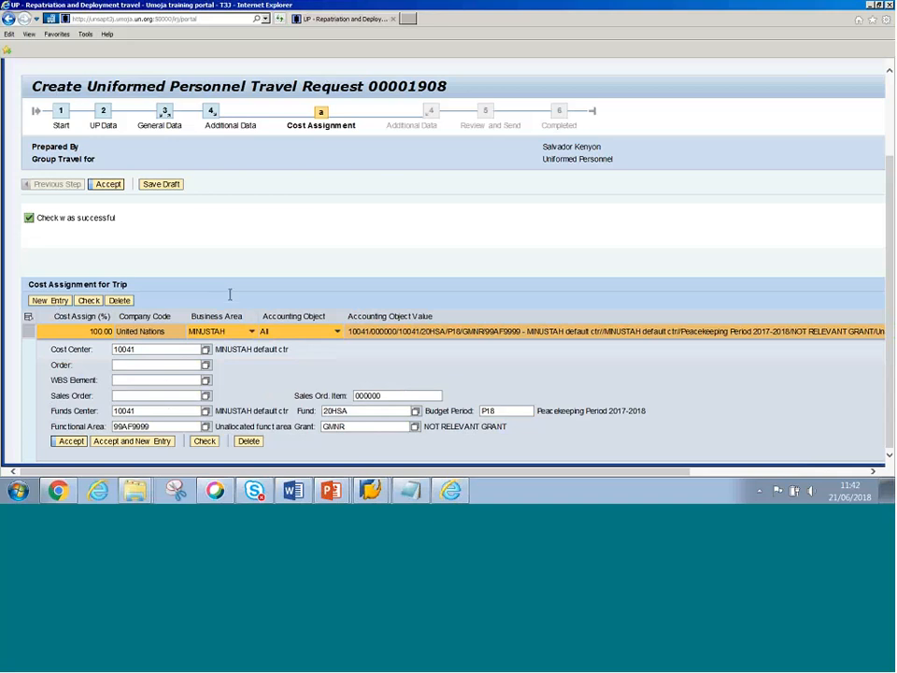
- Annotate 'Cost Center paying for the Deployment' and 'It will derive the Certifying Officers that can approve the TR'
click(227, 258)
text(C)
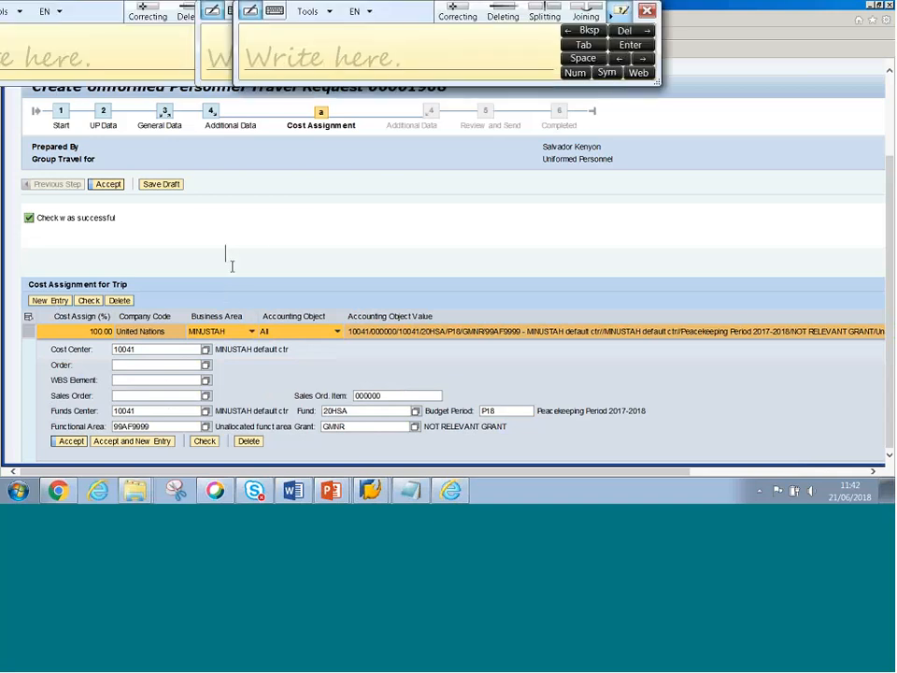
text(ost As)
key(BackSpace)
key(BackSpace)
text(Center paying )
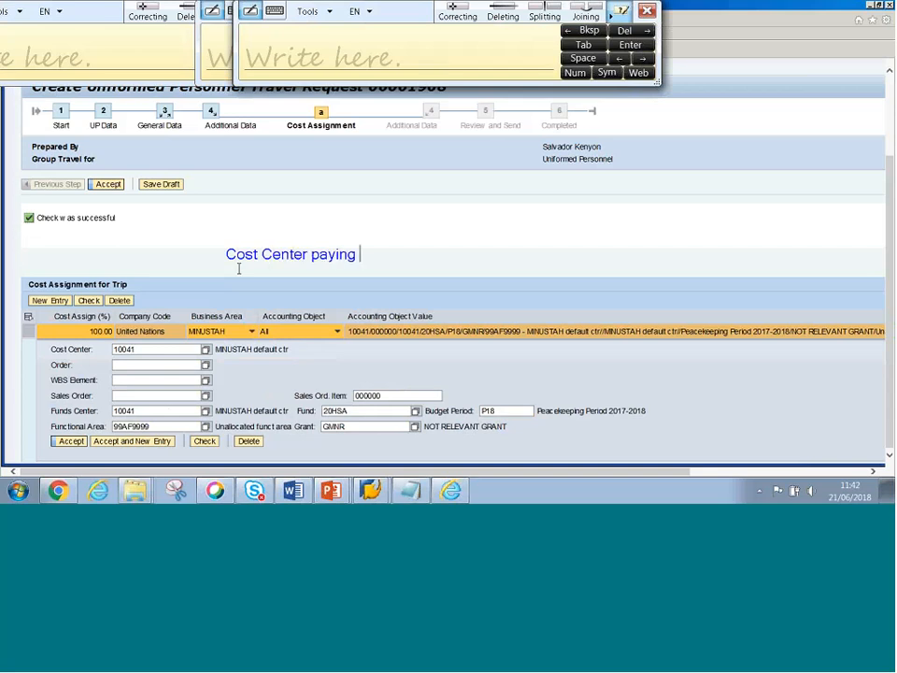
text(for the Deployment)
key(Return)
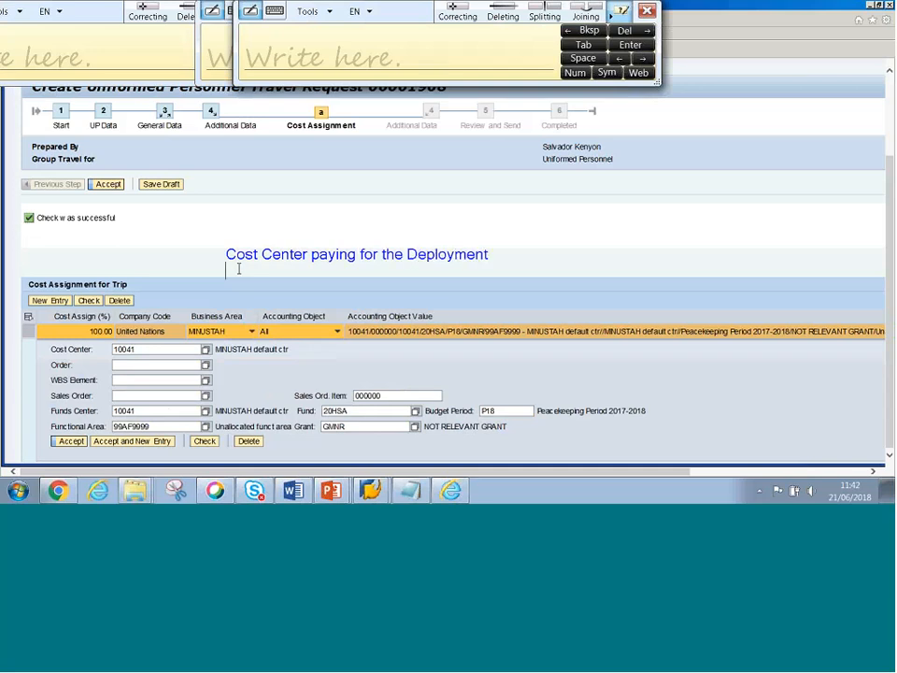
text(It will derive the Certy)
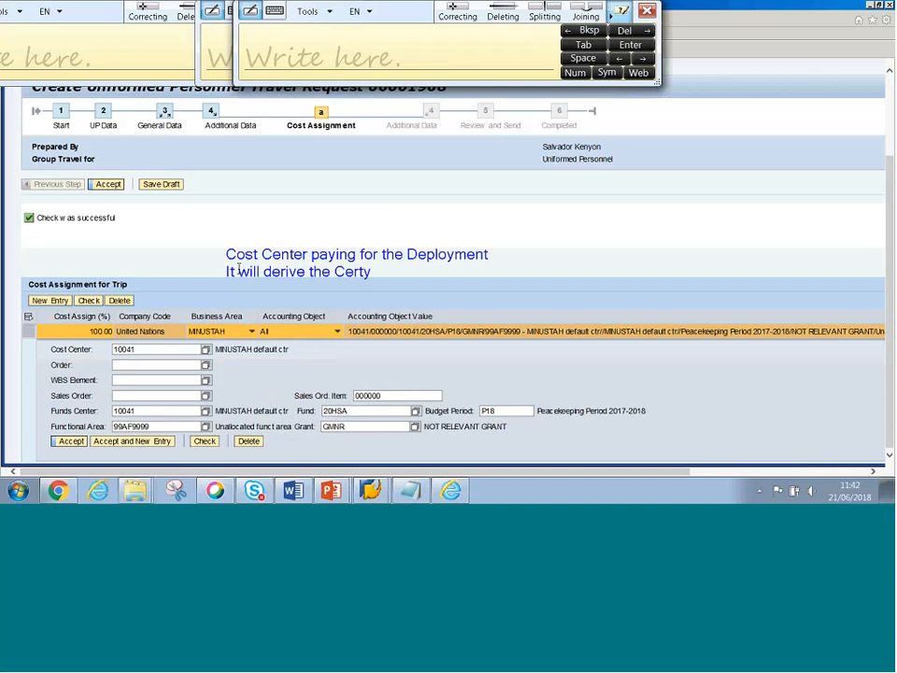
key(BackSpace)
text(ifying Officer)
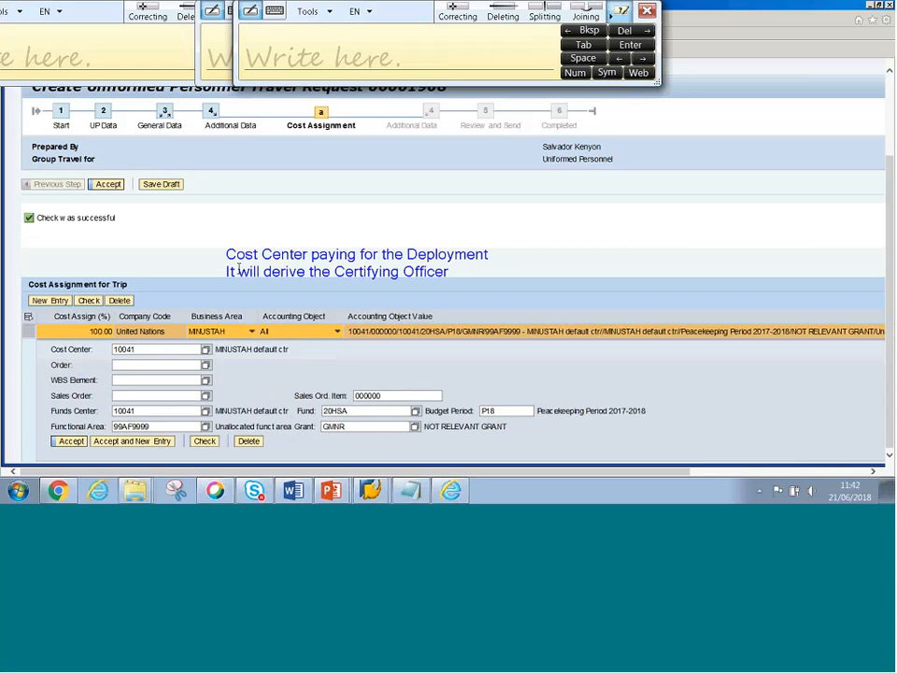
key(BackSpace)
text(s thatn)
key(BackSpace)
key(BackSpace)
text(can approv)
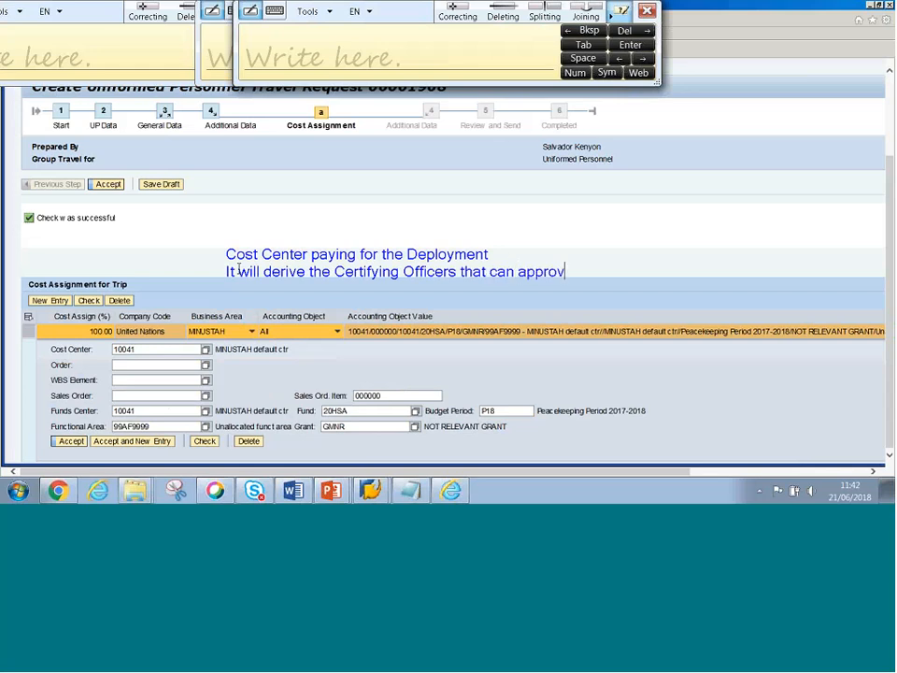
text(e the TR)
click(227, 253)
click(654, 13)
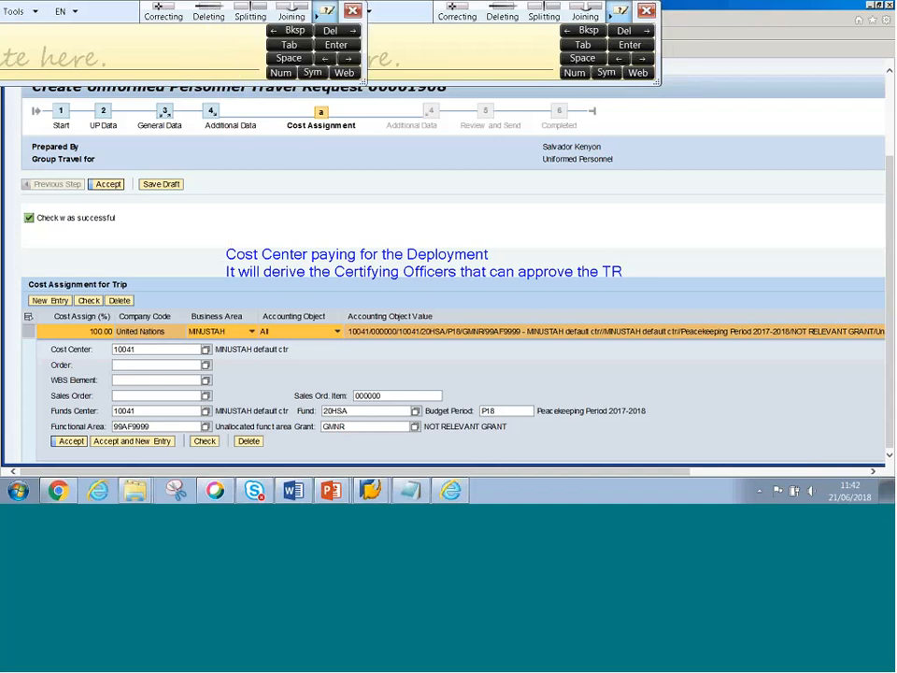
- Accept the 100% cost assignment, move to the Shipment Office field, and scroll back up the form
key(Escape)
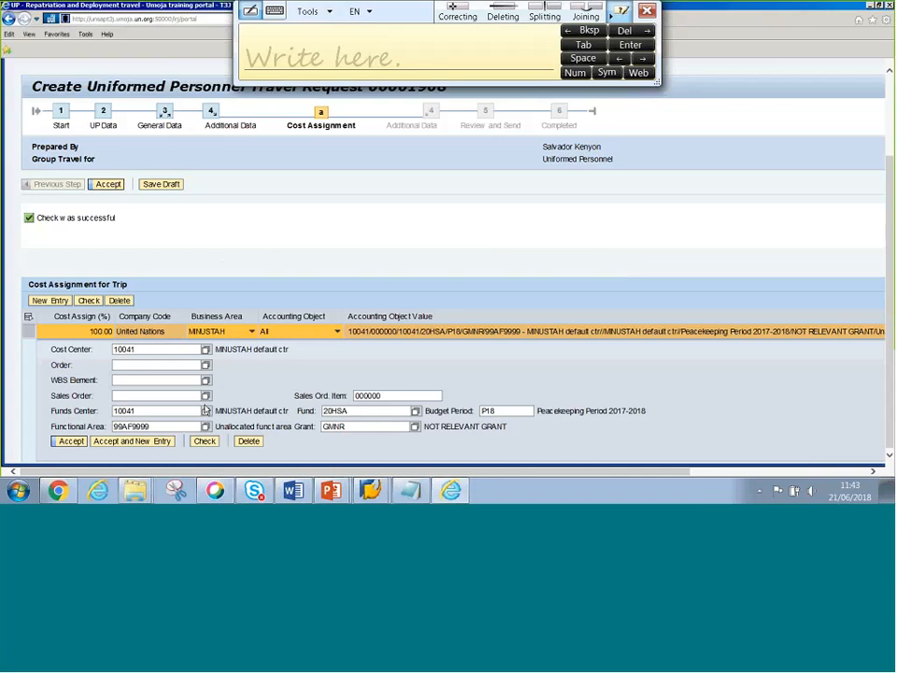
click(72, 441)
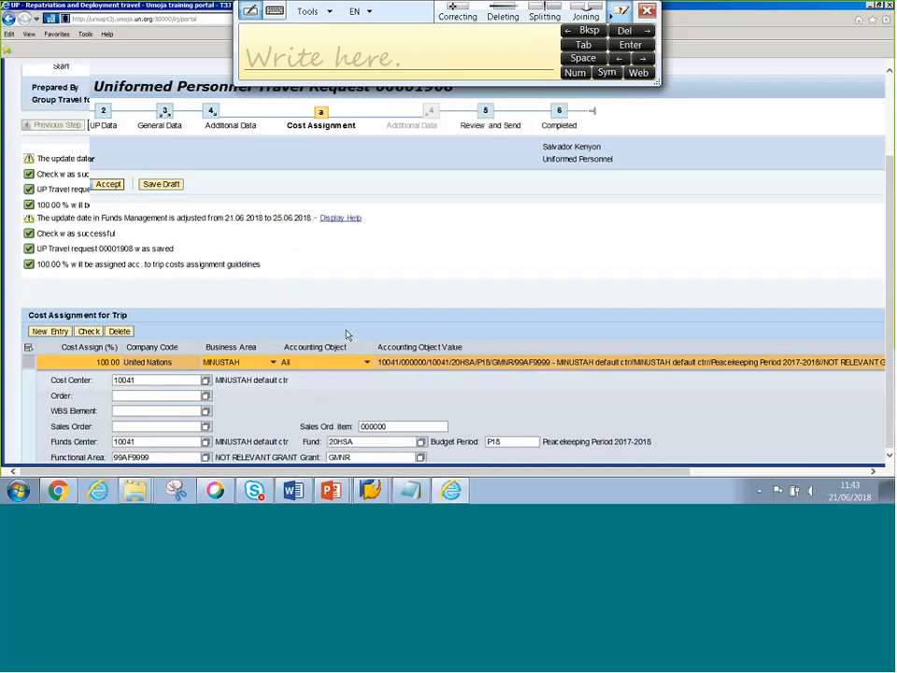
scroll(353, 333, down, 2)
scroll(109, 422, down, 1)
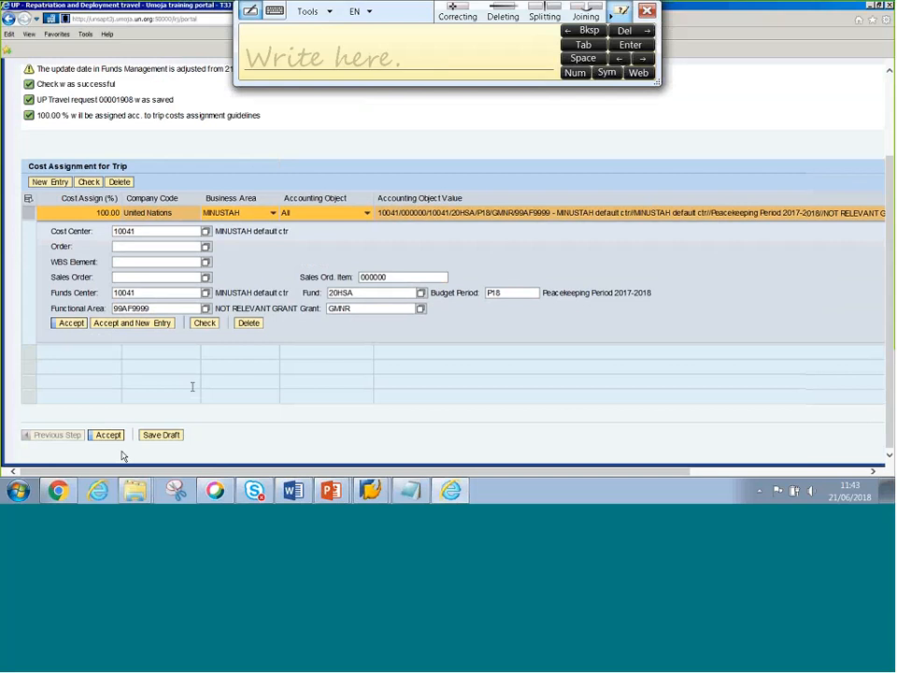
scroll(279, 350, down, 2)
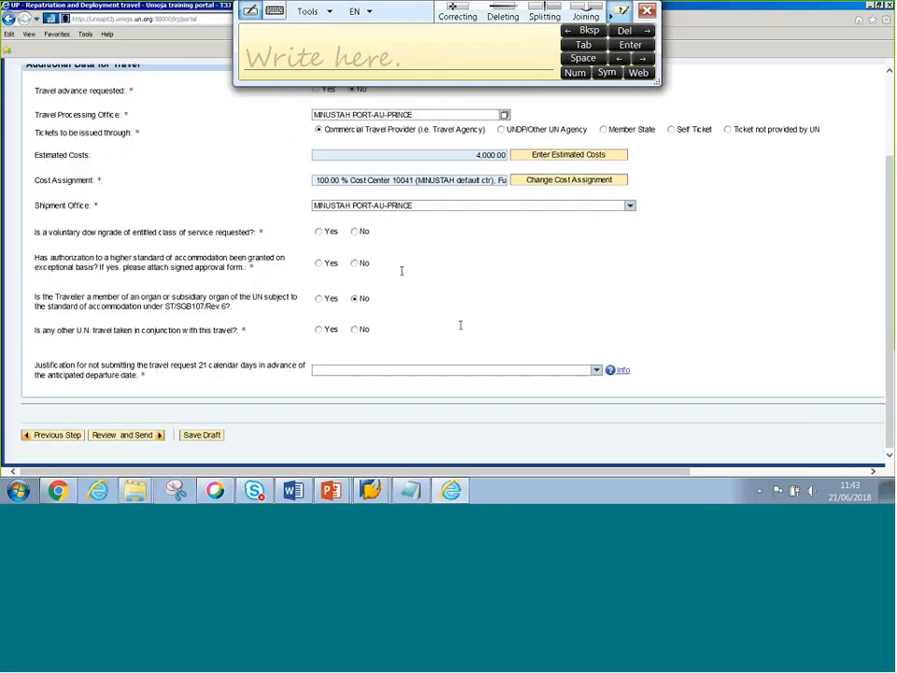
key(Tab)
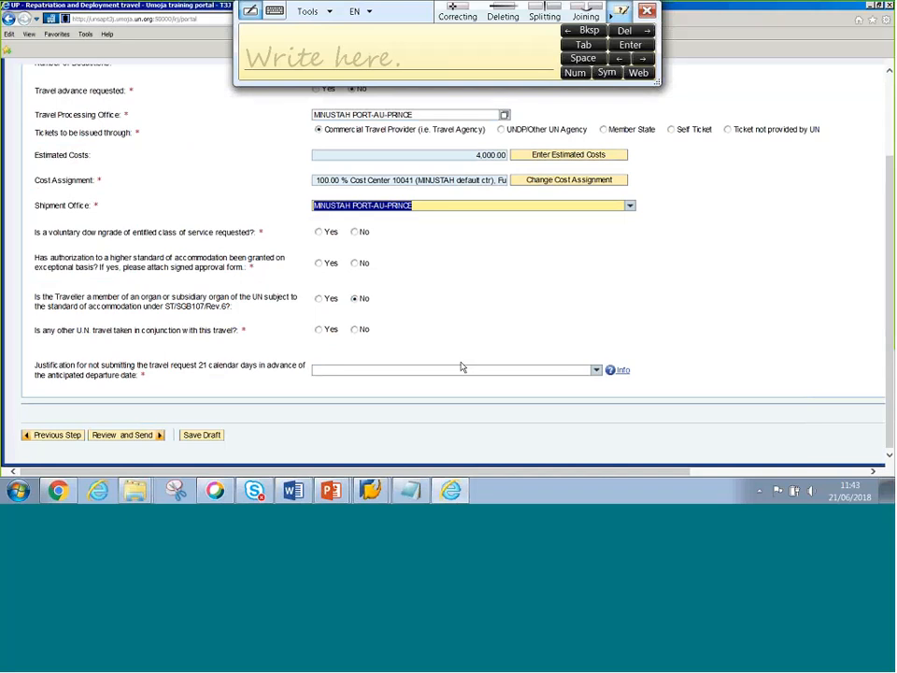
scroll(204, 299, up, 1)
scroll(116, 443, down, 1)
scroll(205, 372, up, 1)
scroll(204, 372, up, 3)
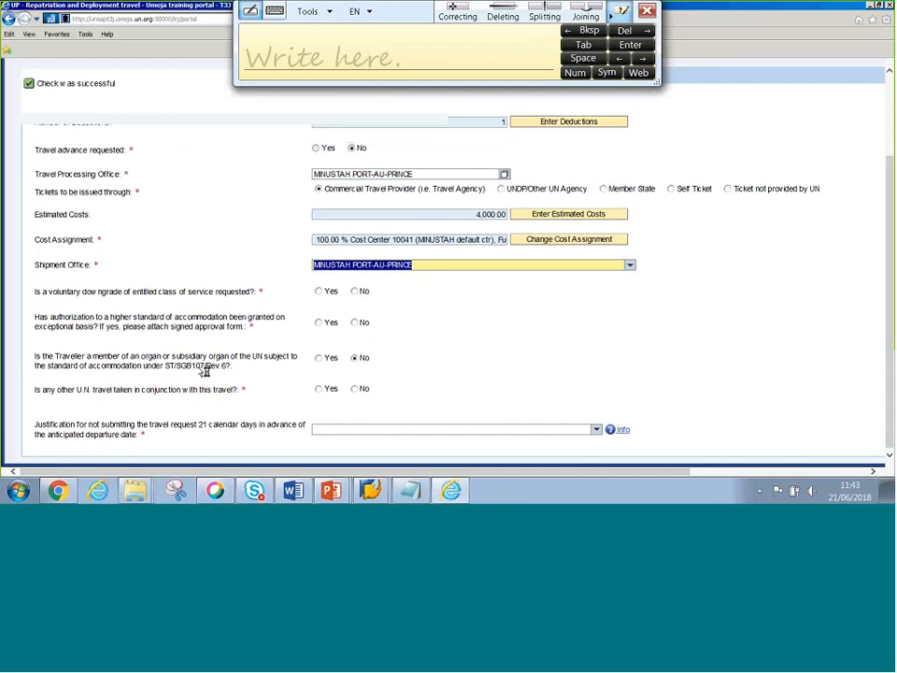
scroll(196, 370, up, 2)
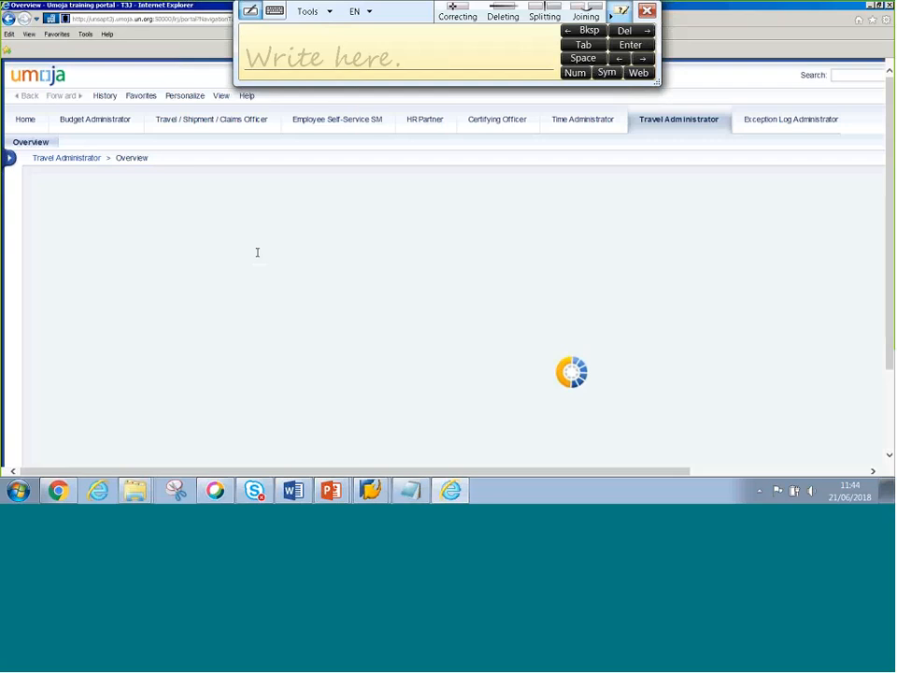
- Open the Travel Administration service map and mark the UP – Repatriation and Deployment link
click(148, 260)
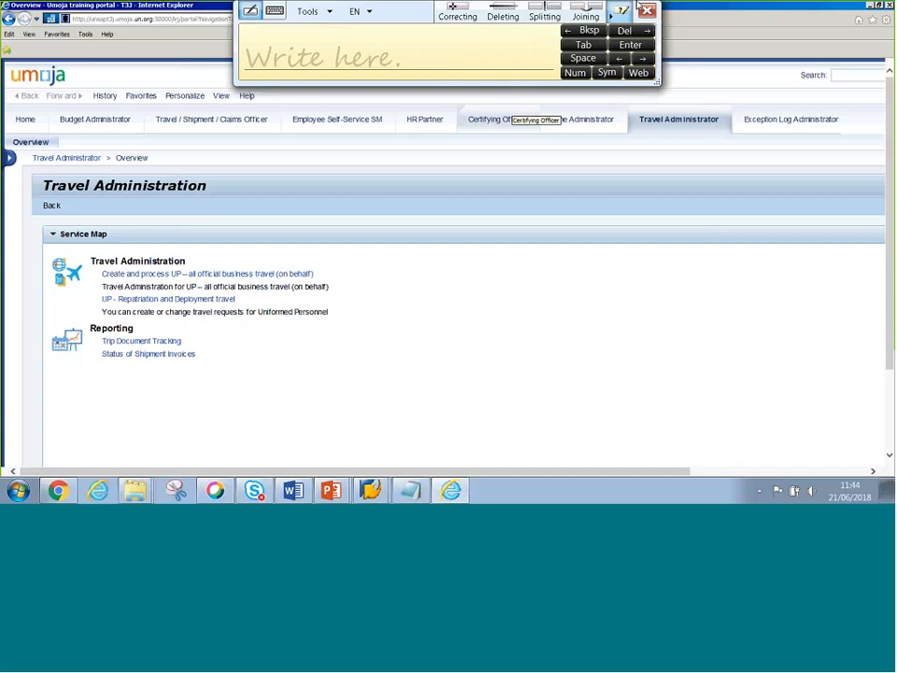
drag(399, 15, 418, 103)
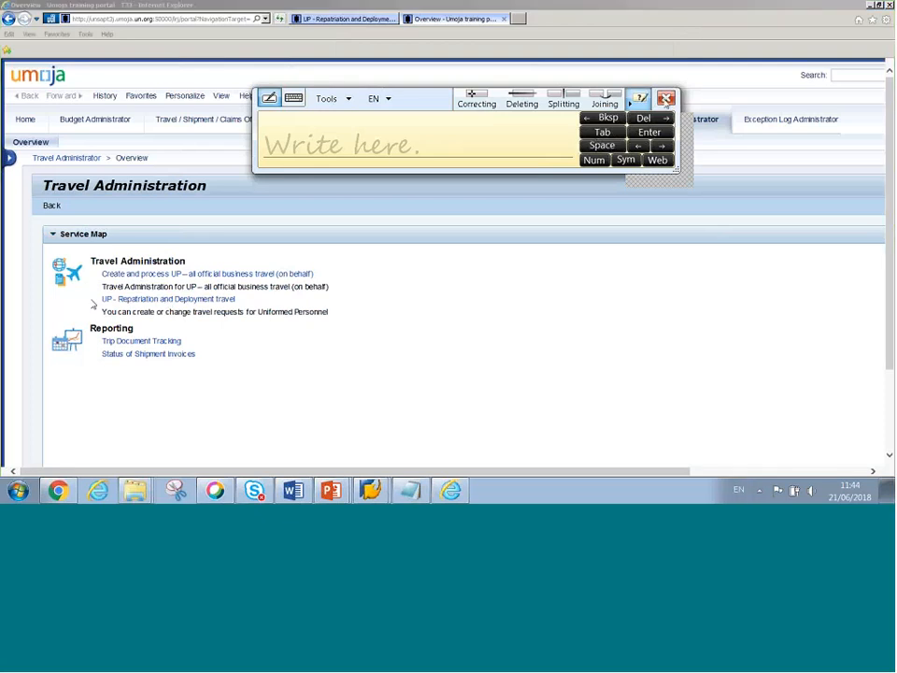
click(666, 98)
drag(125, 299, 234, 298)
mouse_move(308, 264)
mouse_down()
mouse_move(329, 264)
mouse_move(329, 278)
mouse_move(308, 283)
mouse_up()
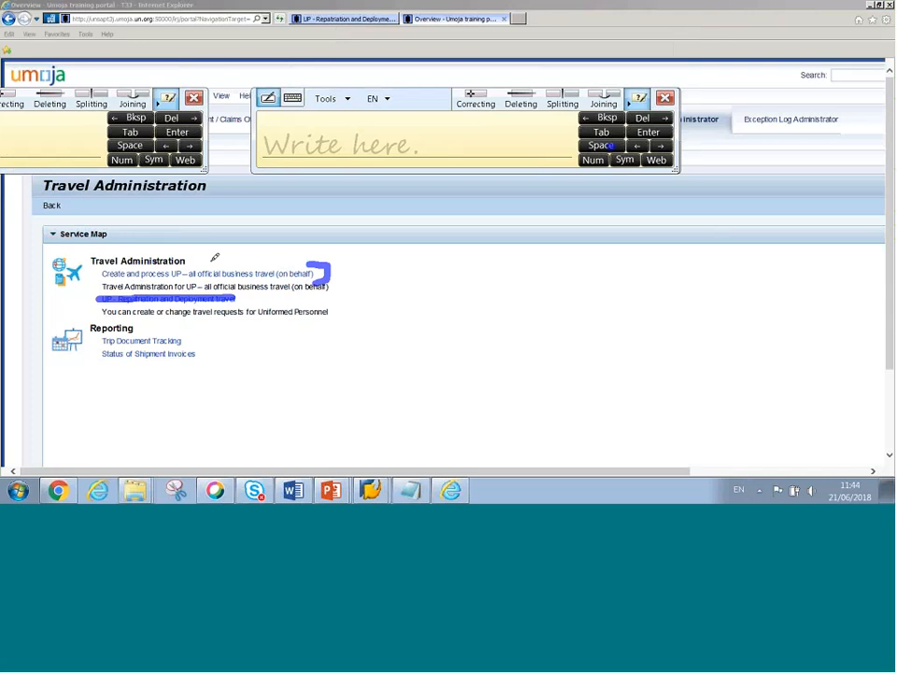
key(Escape)
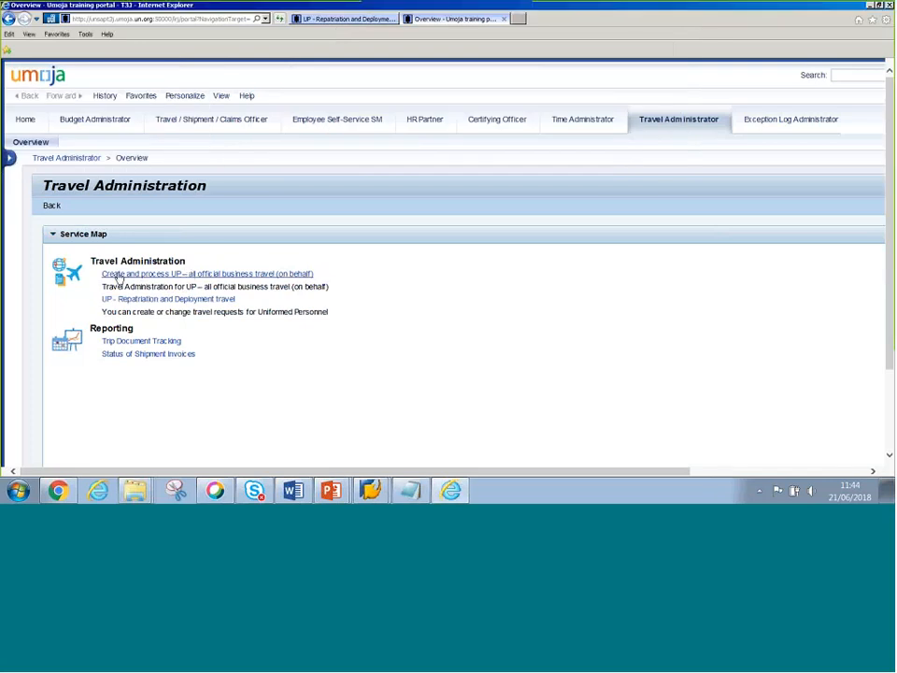
- Start 'Create and process UP – all official business travel (on behalf)' and bring up PowerPoint
click(297, 275)
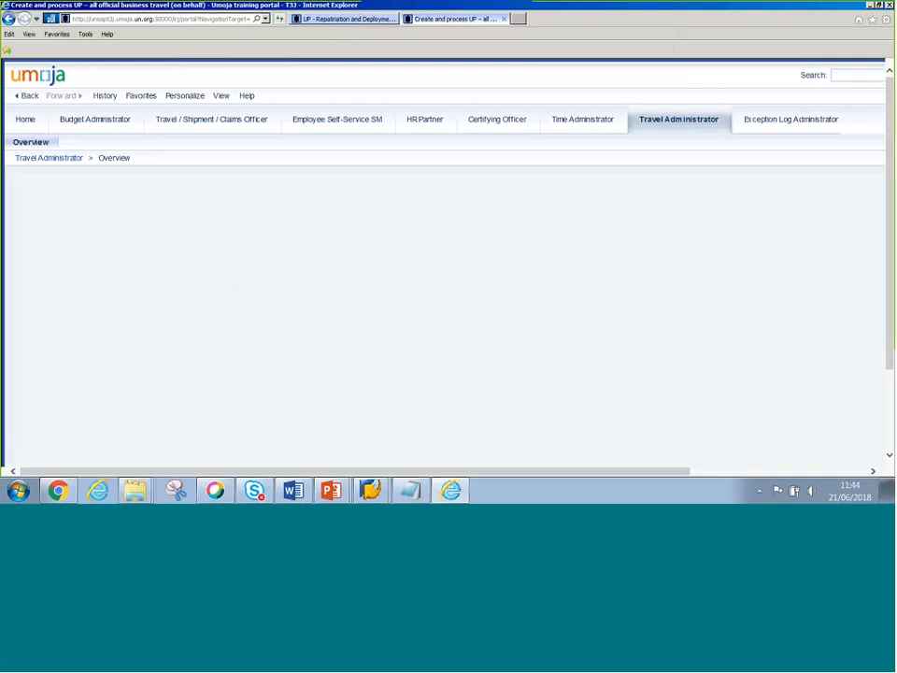
mouse_move(331, 490)
click(309, 440)
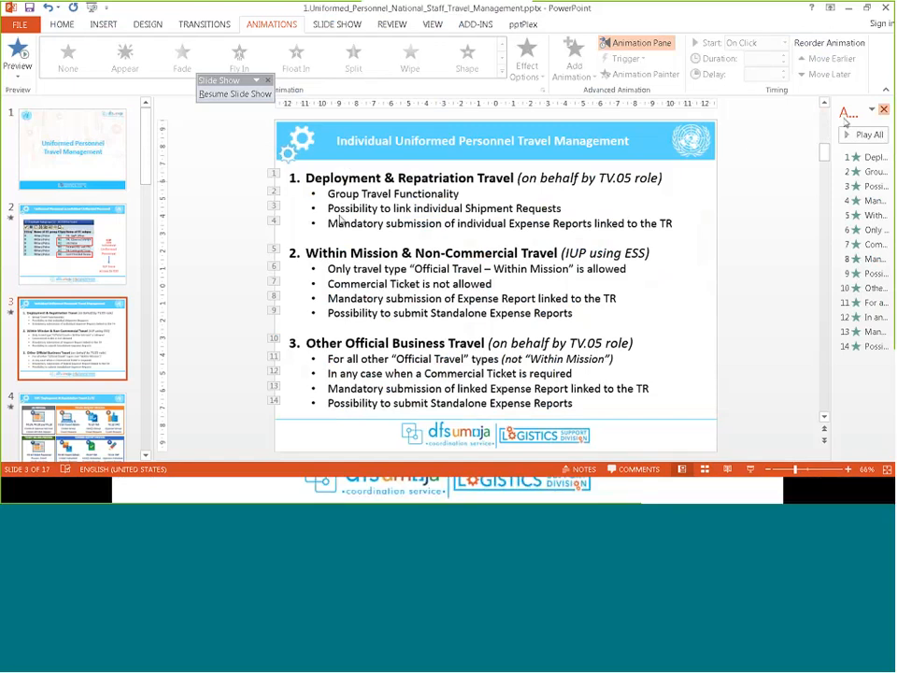
- Close the Animation Pane, highlight slide 3's three travel headings, and return to Umoja
click(885, 109)
click(235, 93)
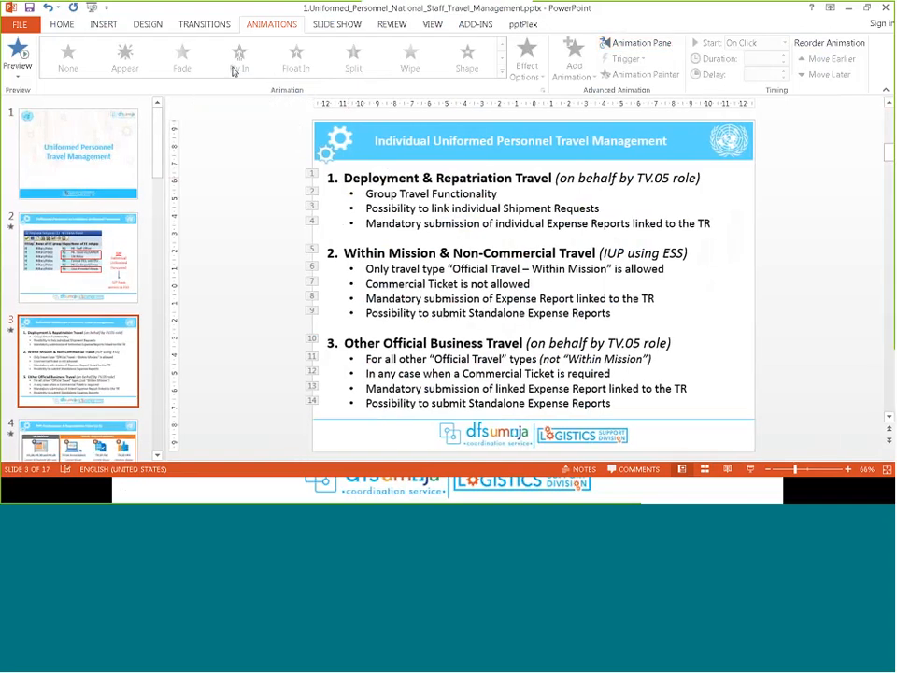
click(204, 24)
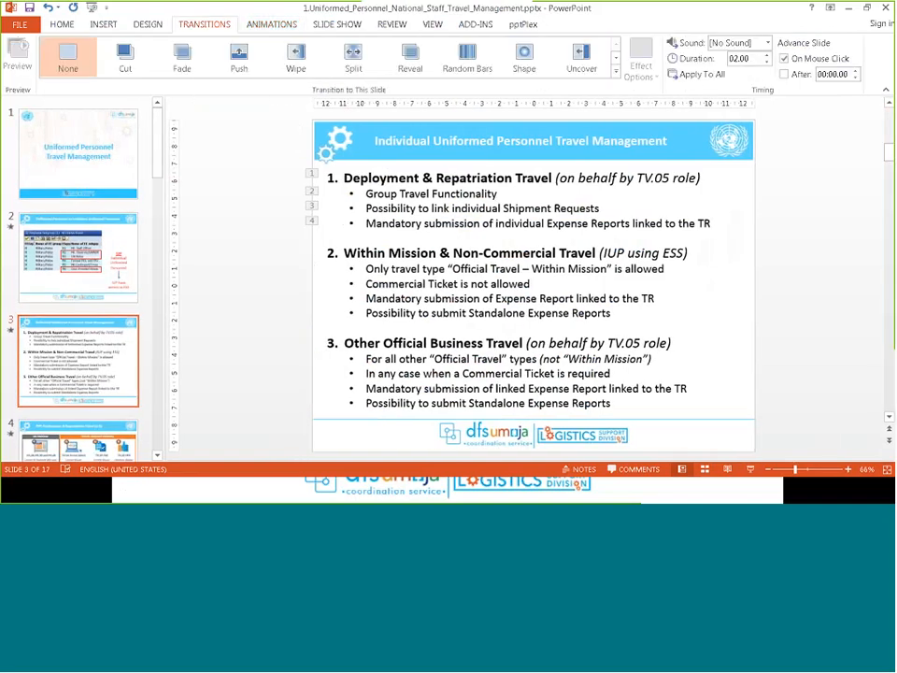
drag(344, 177, 701, 178)
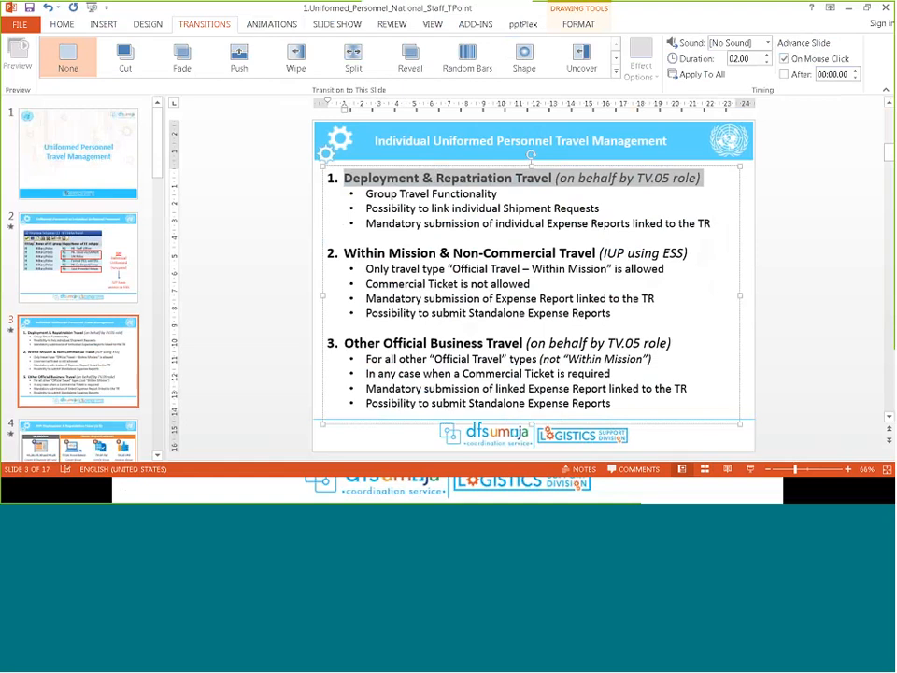
drag(345, 252, 456, 260)
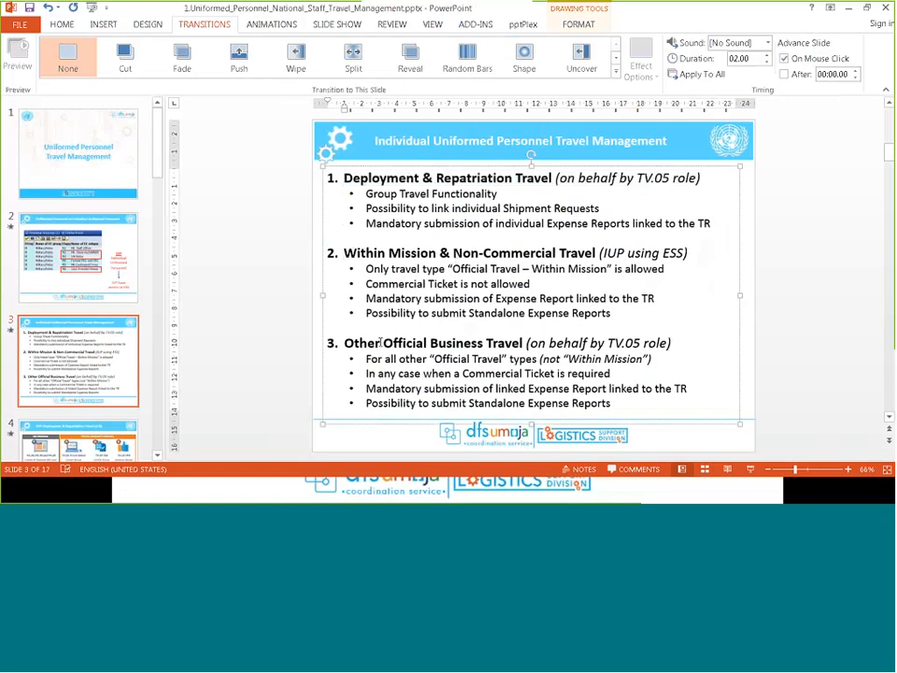
drag(380, 342, 493, 343)
key(alt+Tab)
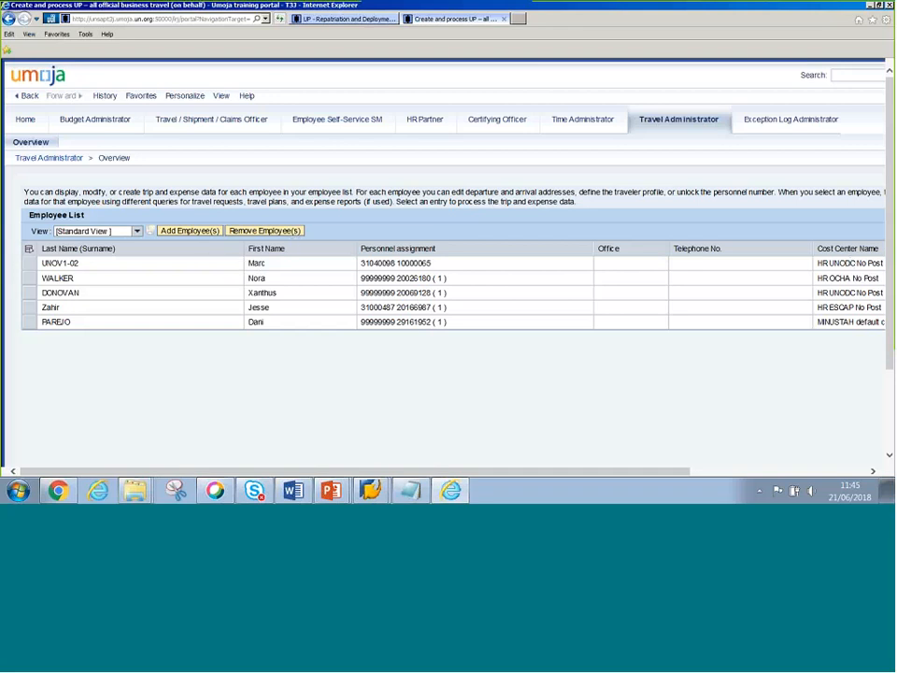
- Select the first employee in the Employee List and review their two CO Approved Valencia training trips
drag(85, 215, 29, 215)
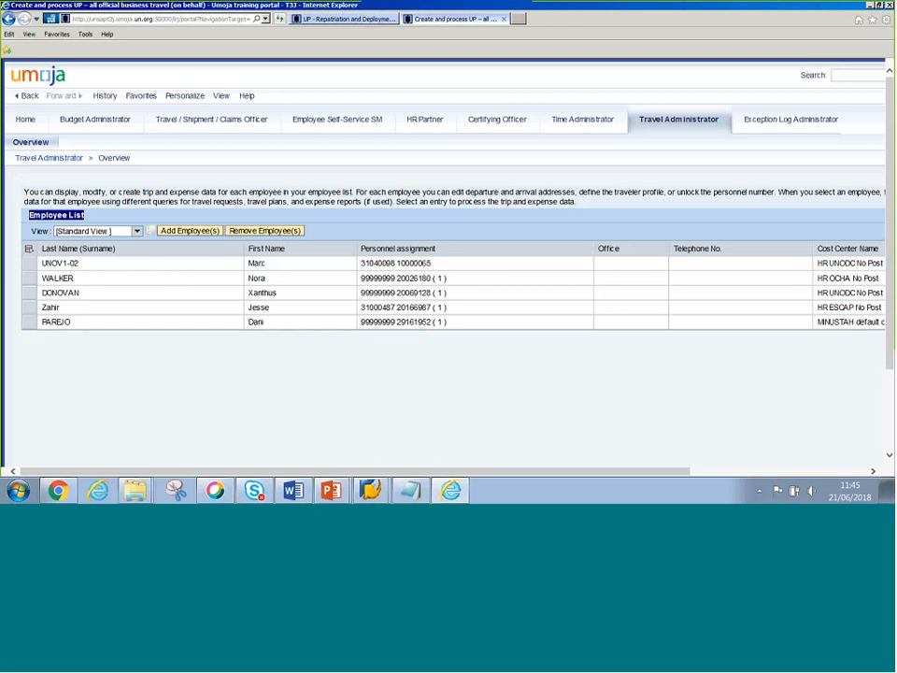
click(33, 267)
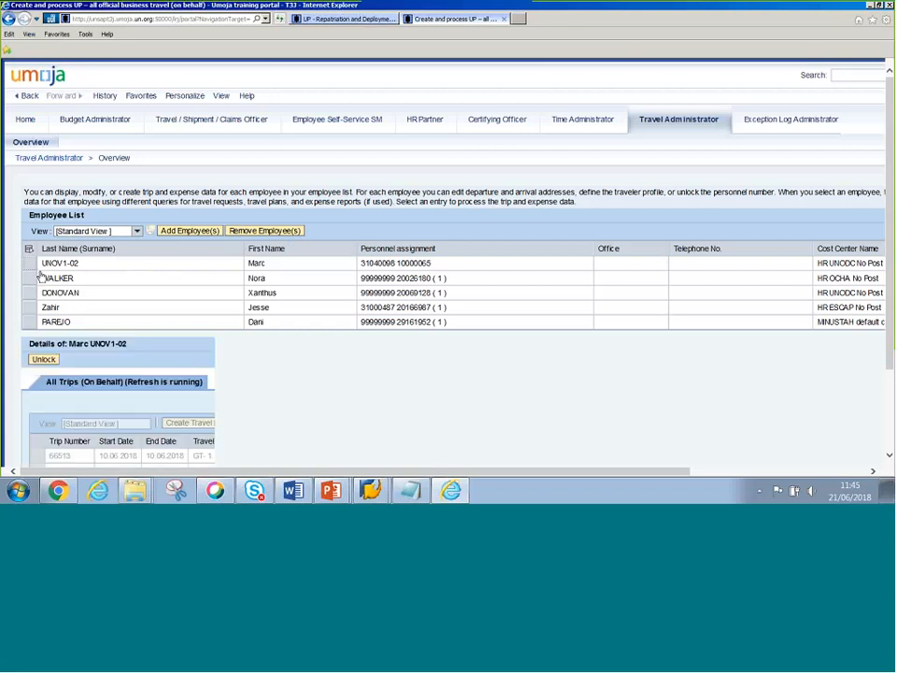
scroll(32, 148, down, 3)
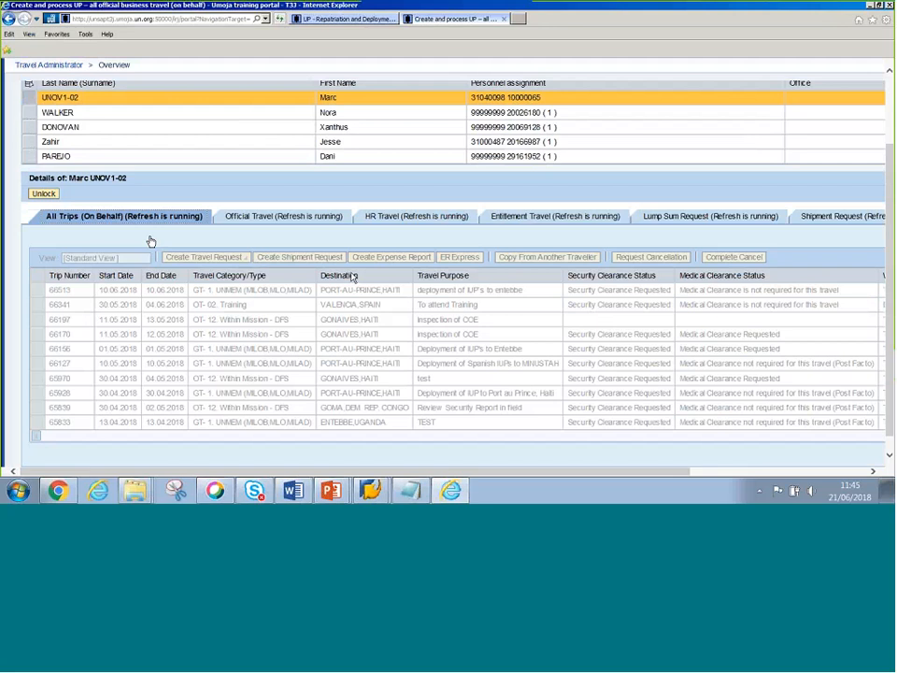
double_click(79, 178)
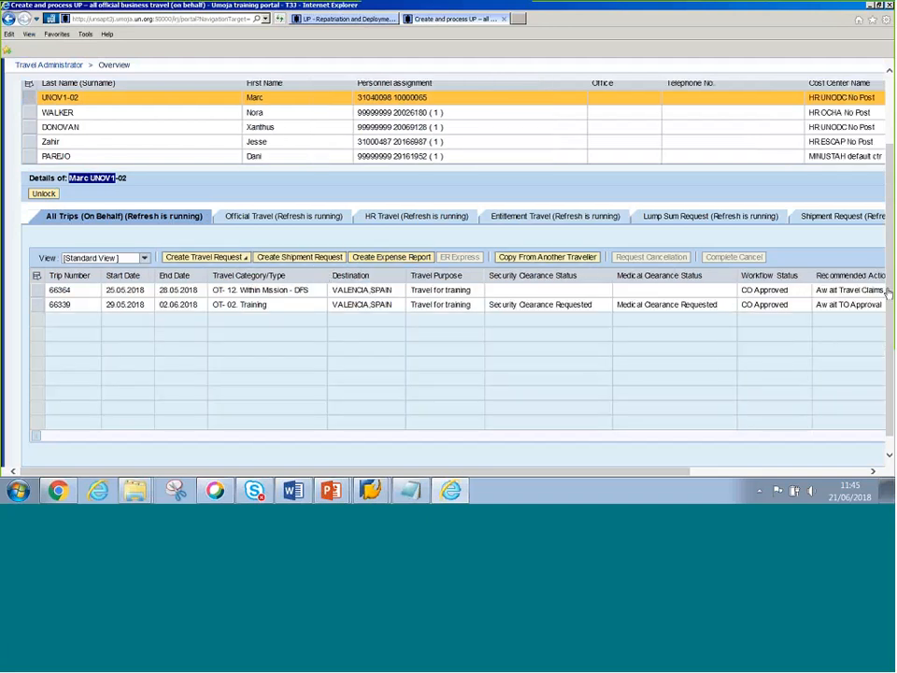
scroll(883, 206, up, 2)
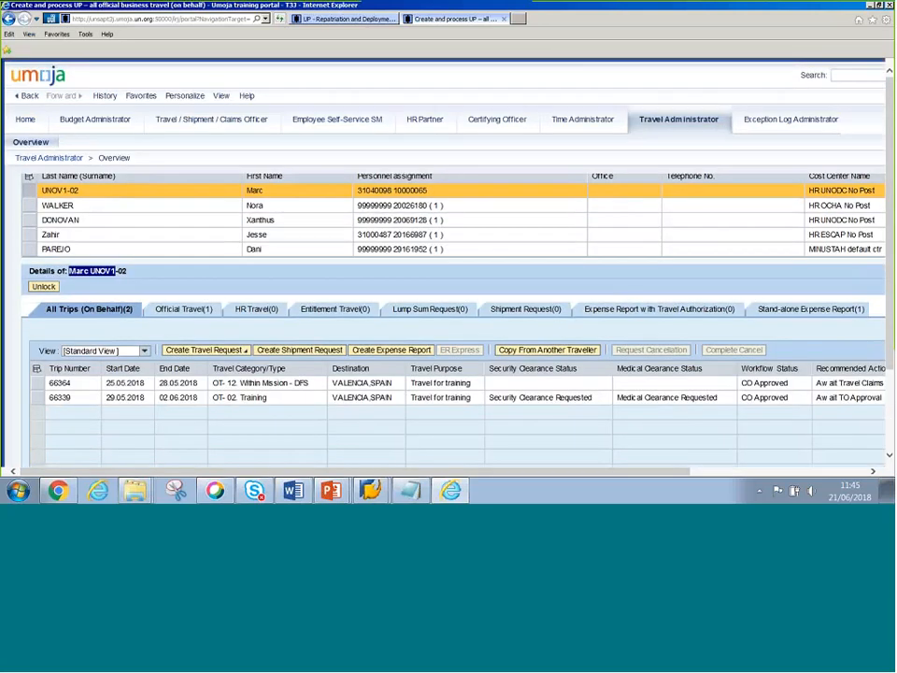
drag(673, 471, 846, 471)
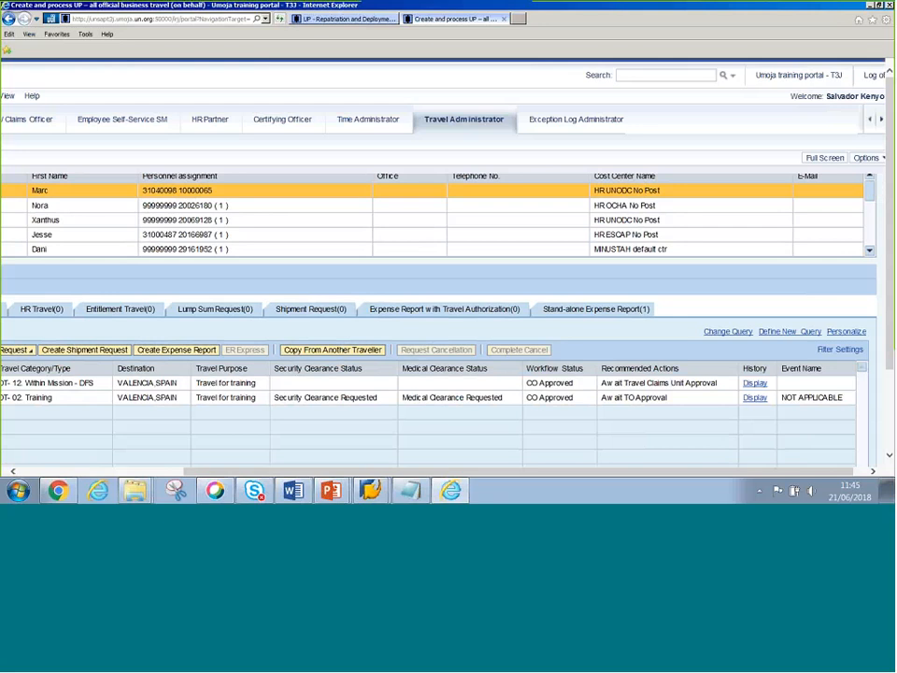
drag(279, 471, 115, 475)
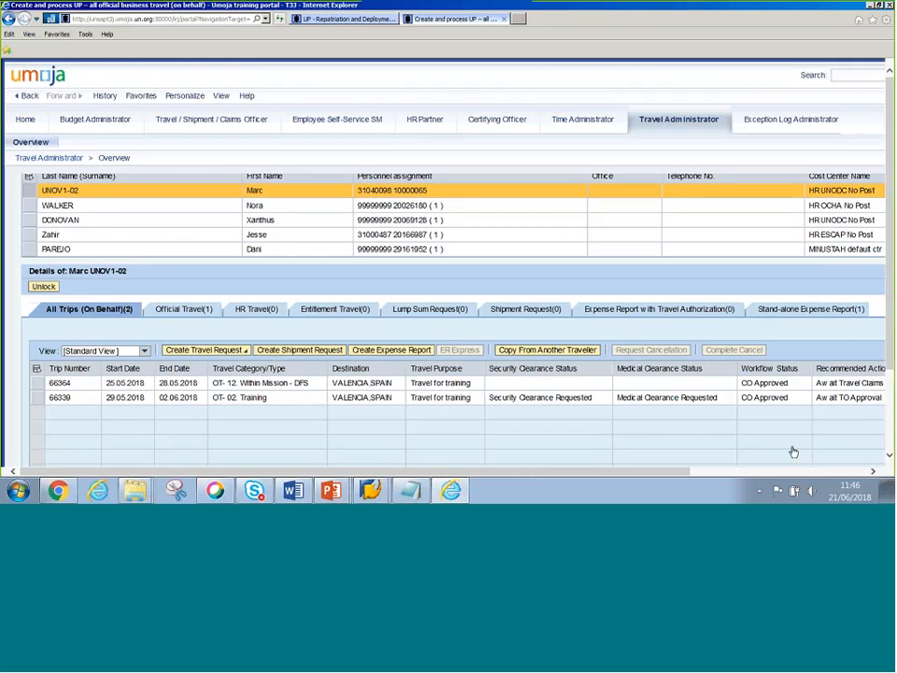
click(855, 471)
drag(873, 252, 872, 190)
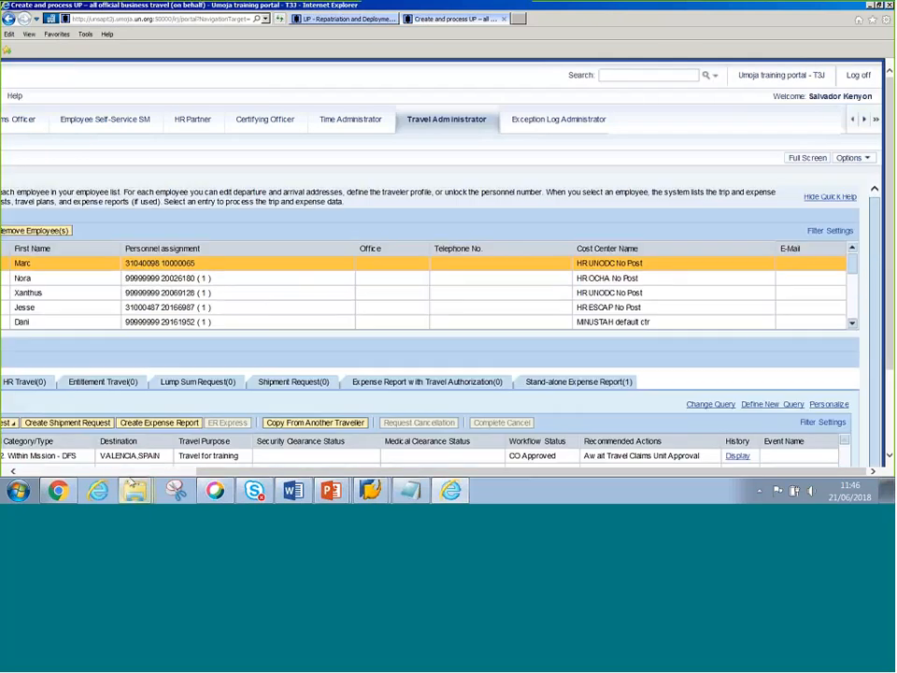
click(113, 472)
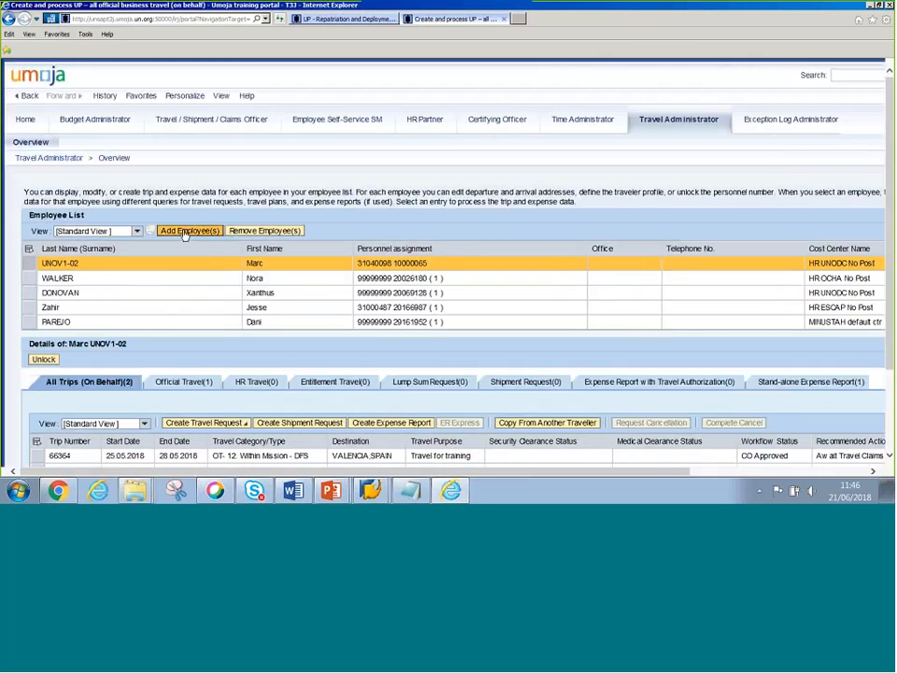
- Try adding an employee by pasting their personnel number, submitting with OK and then Enter
click(187, 231)
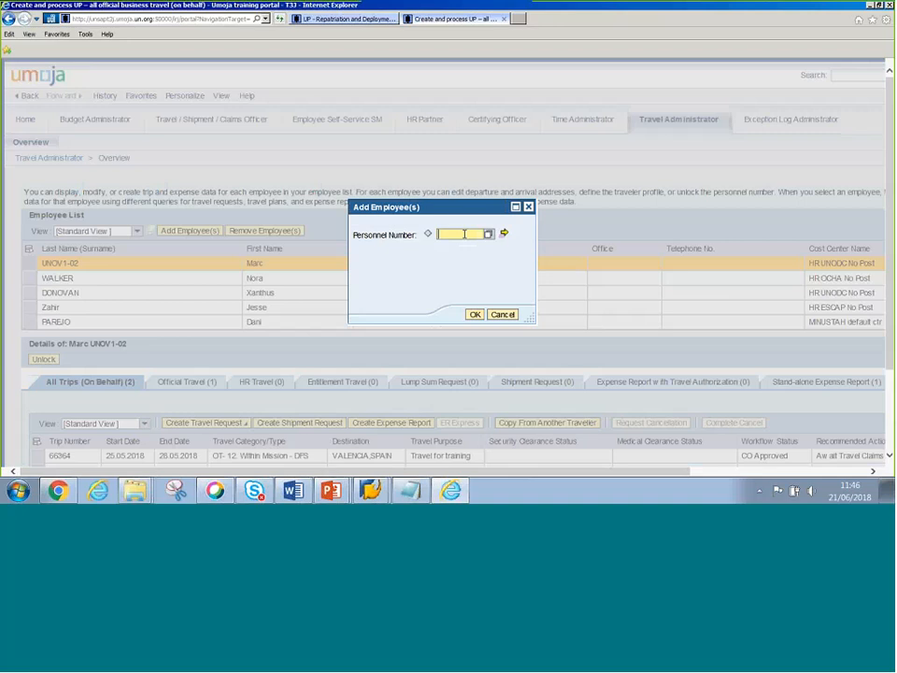
text(29162226)
key(Left)
click(475, 315)
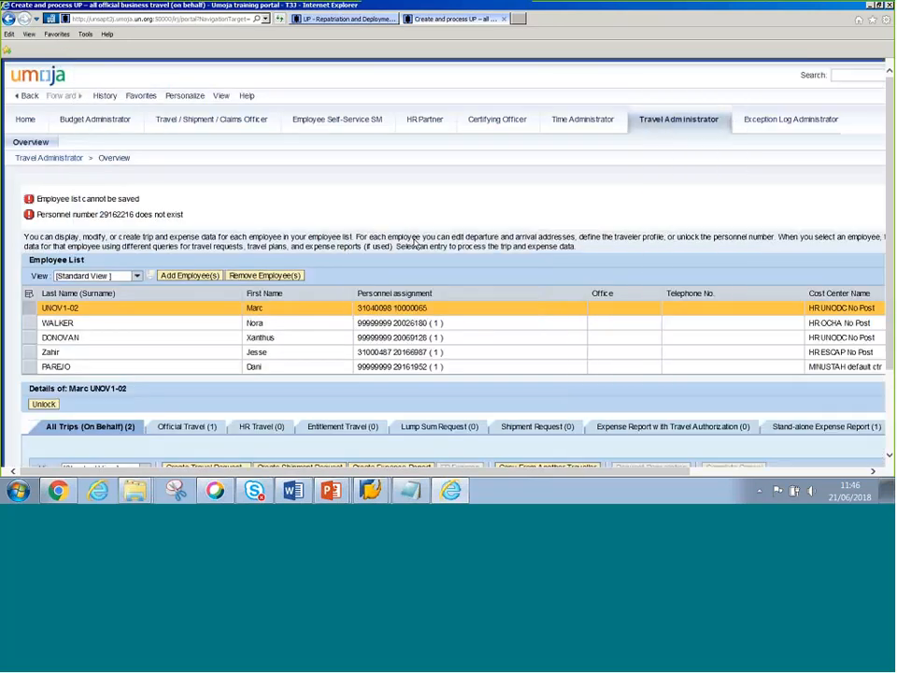
click(191, 277)
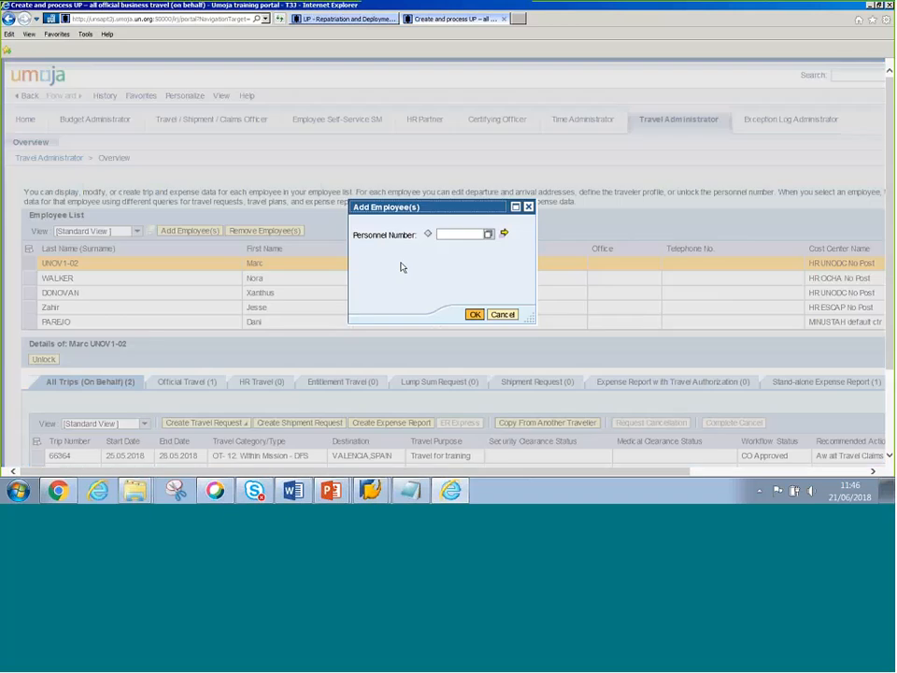
text(29162226)
key(Return)
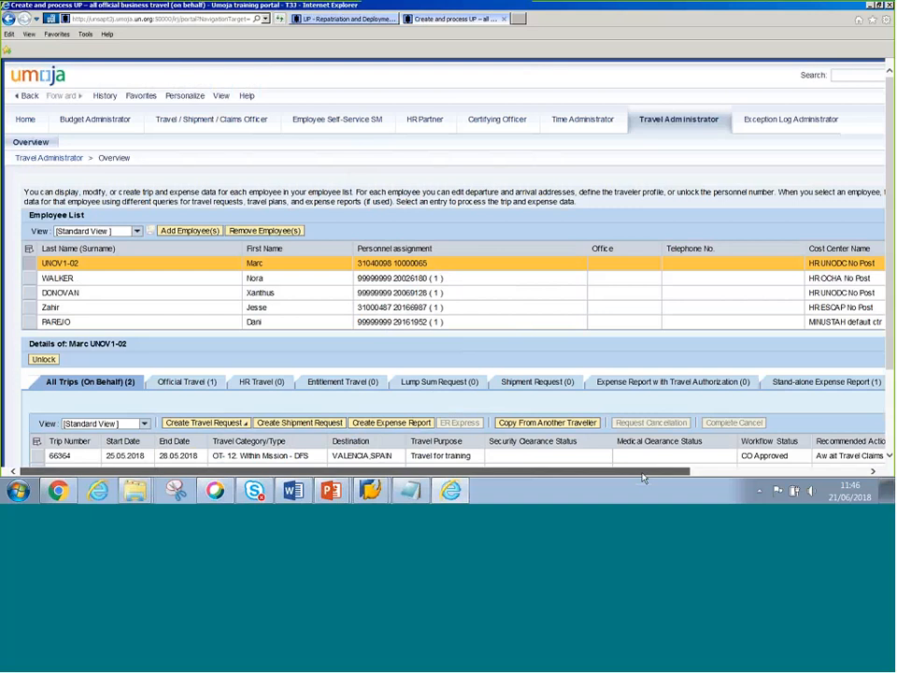
- Sort the employee list by the Personnel assignment column
drag(643, 478, 759, 477)
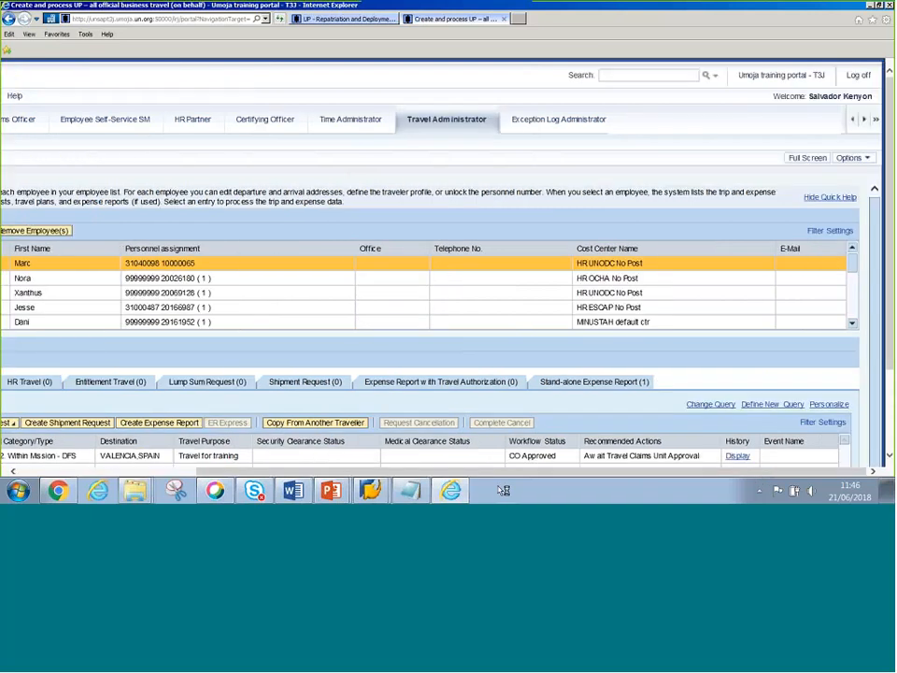
click(104, 472)
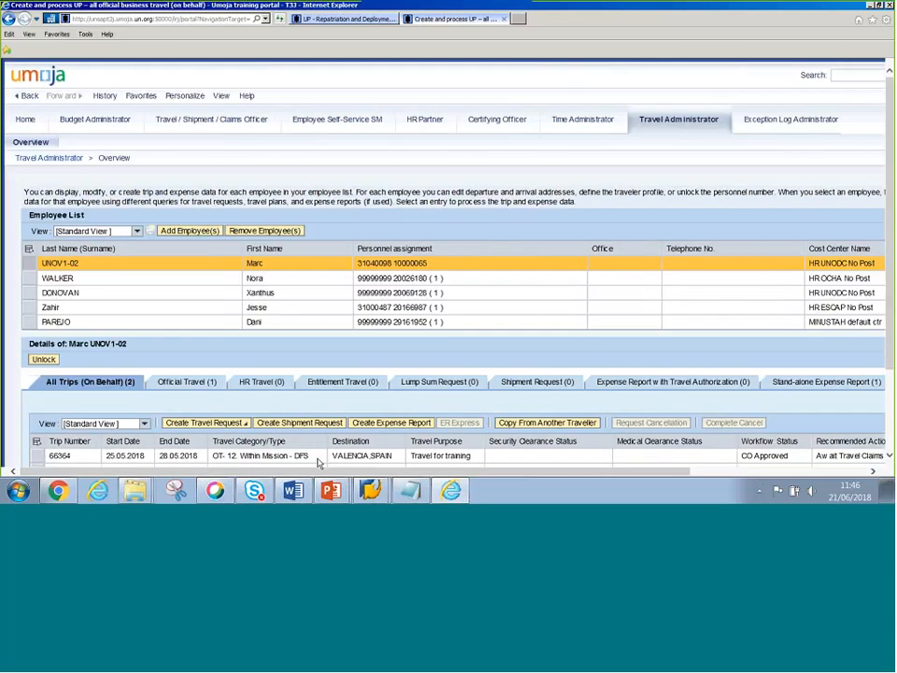
click(406, 250)
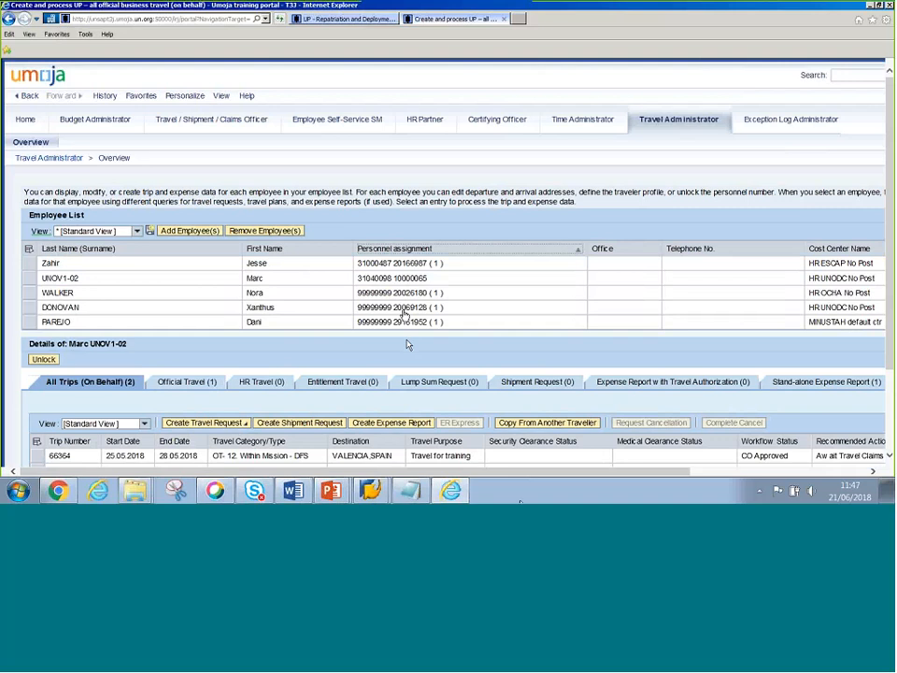
- Filter the Personnel assignment column on the employee's wildcarded personnel number, leaving only GID5
click(727, 471)
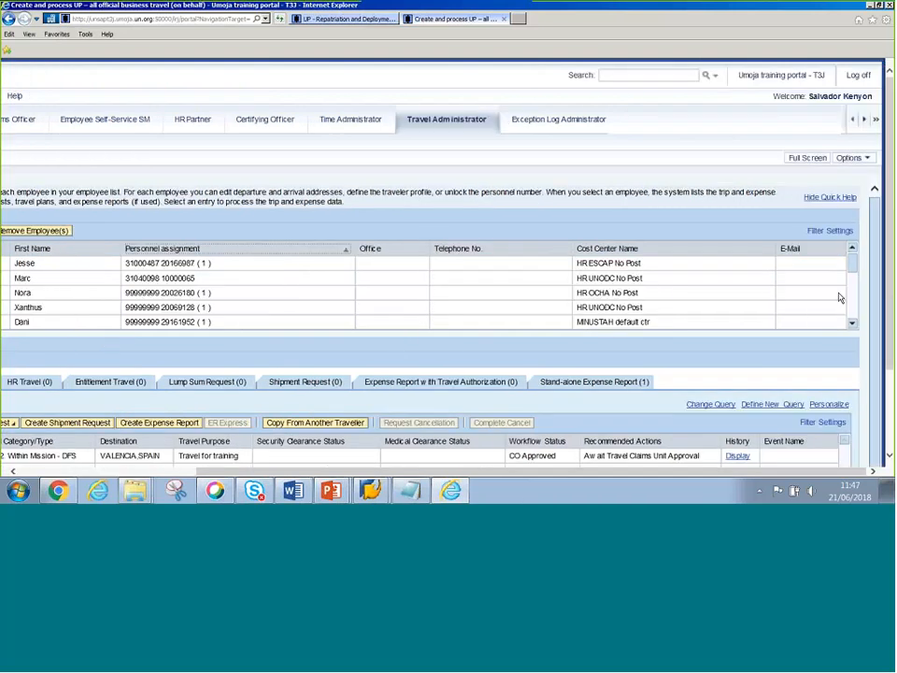
click(816, 231)
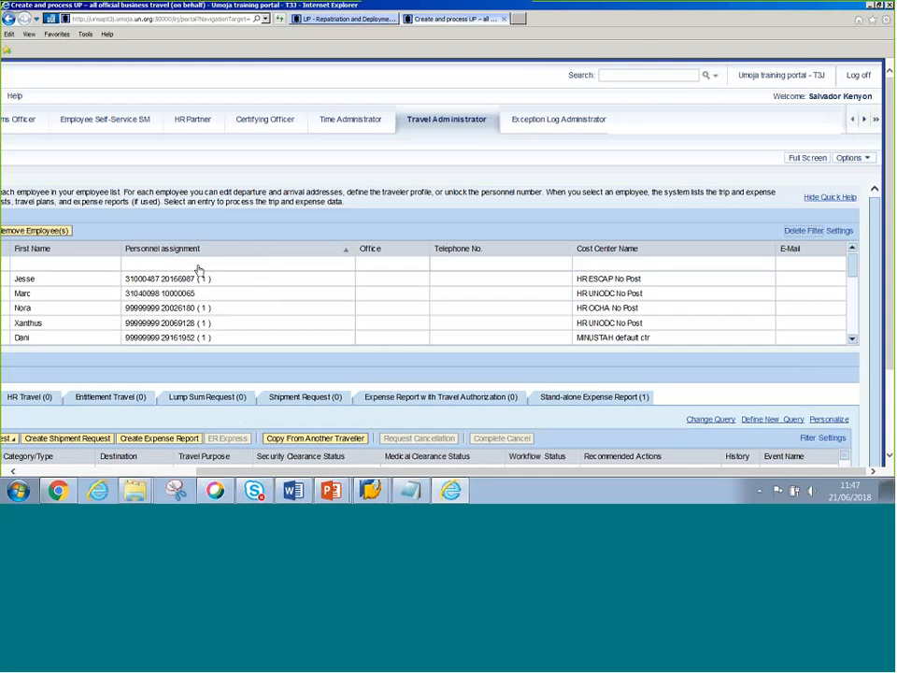
click(203, 268)
text(29162226)
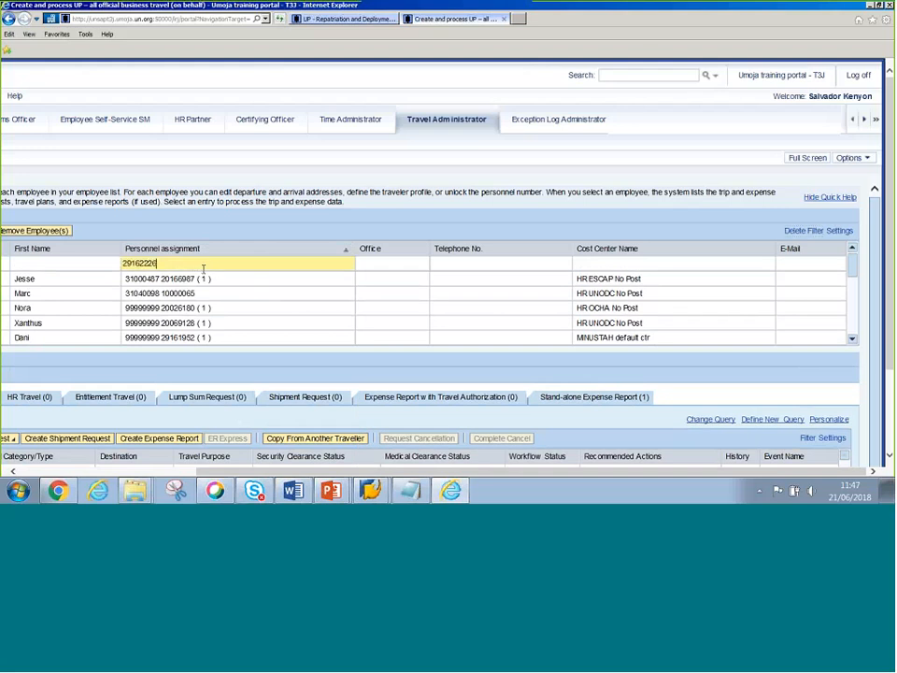
double_click(133, 268)
click(136, 262)
text(*)
text(*)
key(Return)
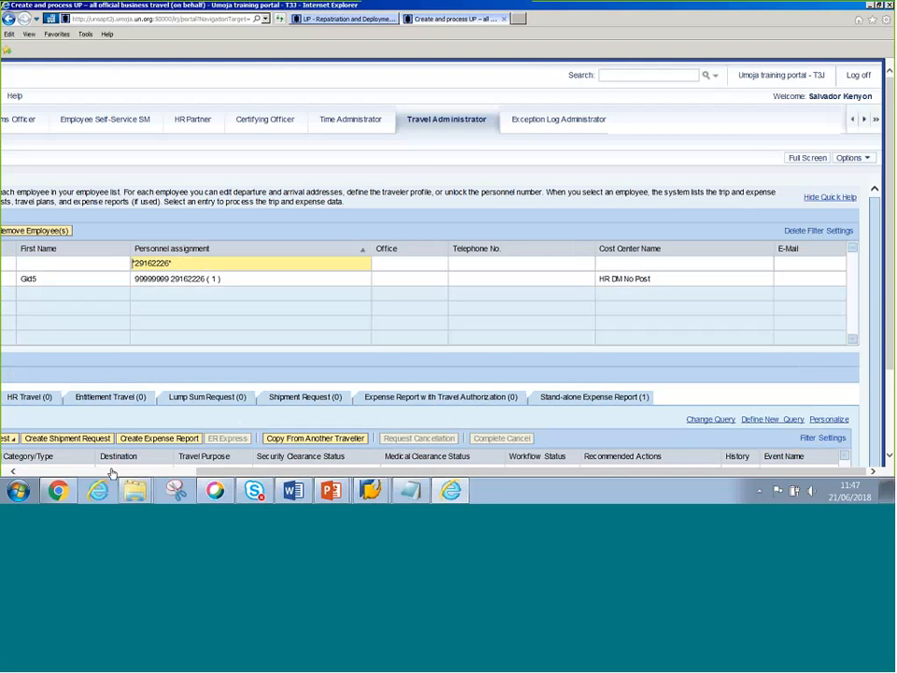
click(111, 471)
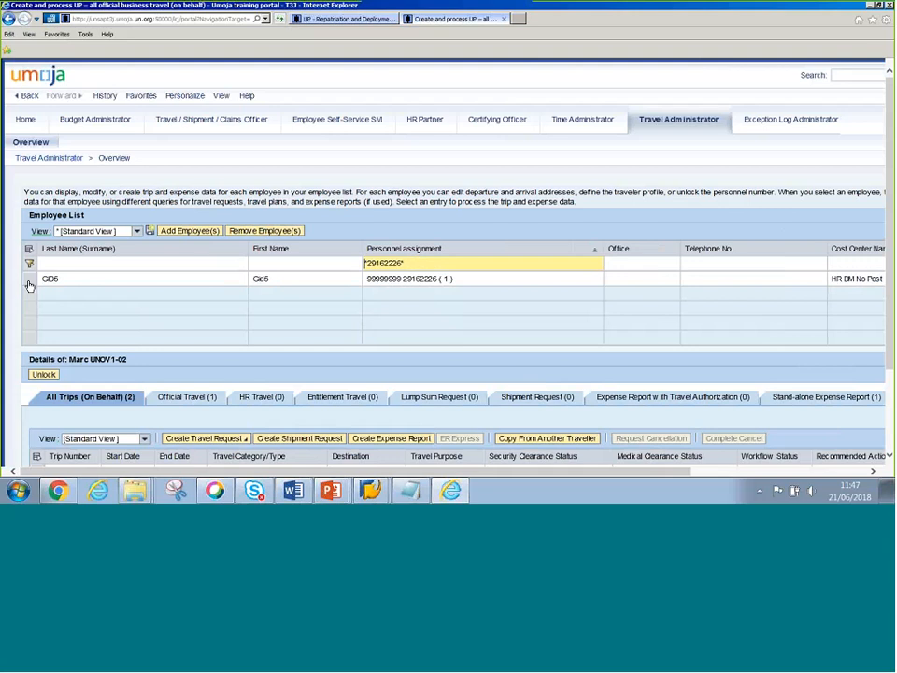
- Select employee GID5 to list their trips and bring up the Create Travel Request choices
click(29, 285)
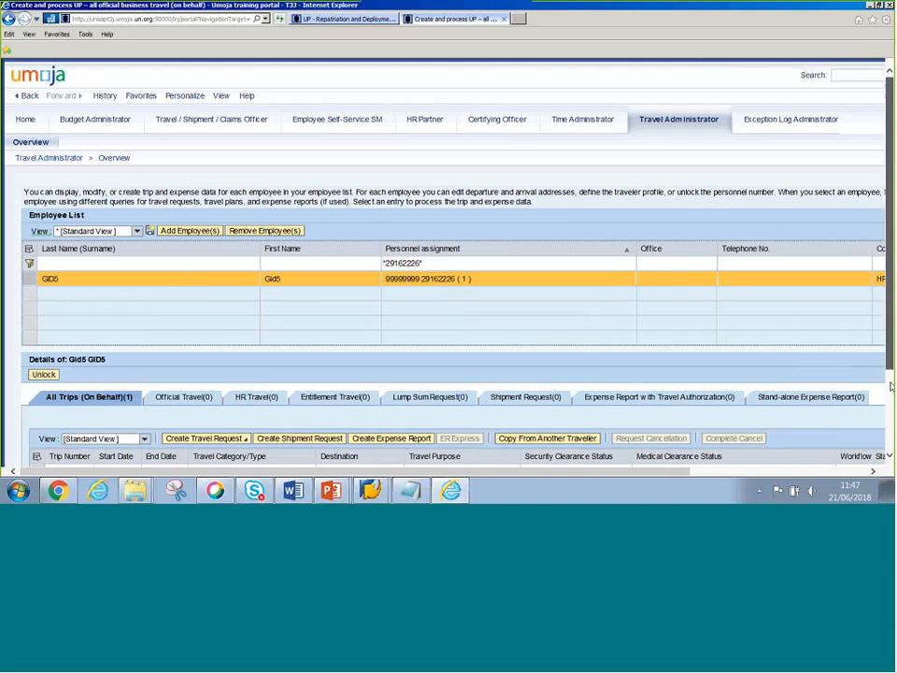
drag(891, 386, 888, 418)
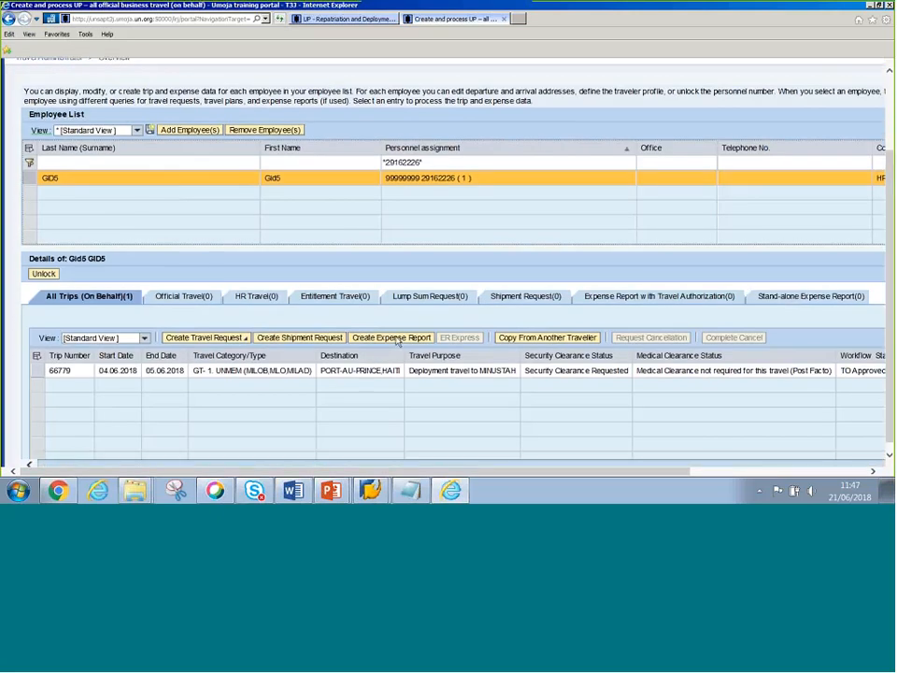
click(235, 338)
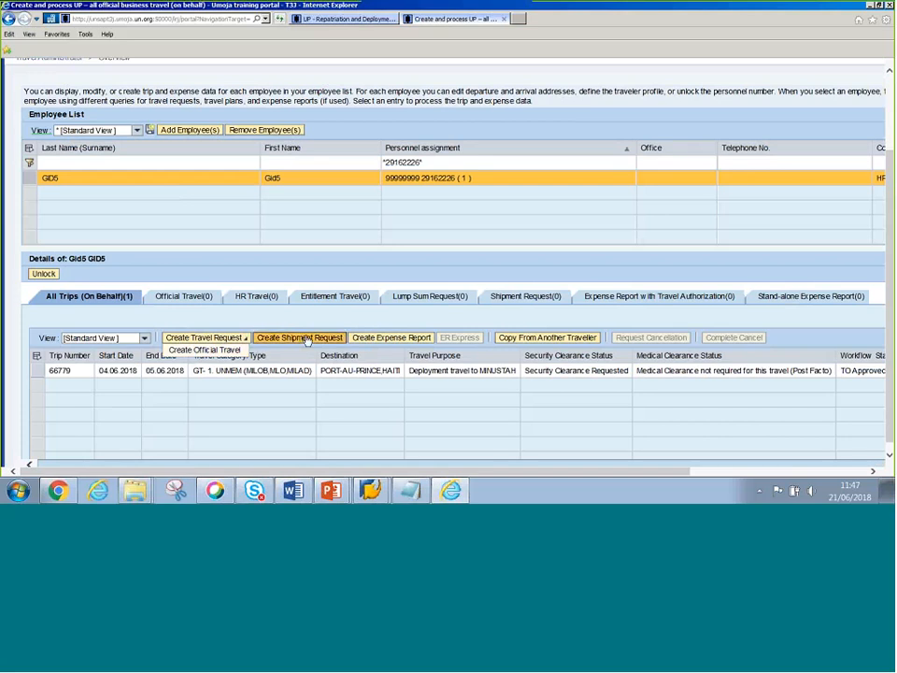
click(394, 339)
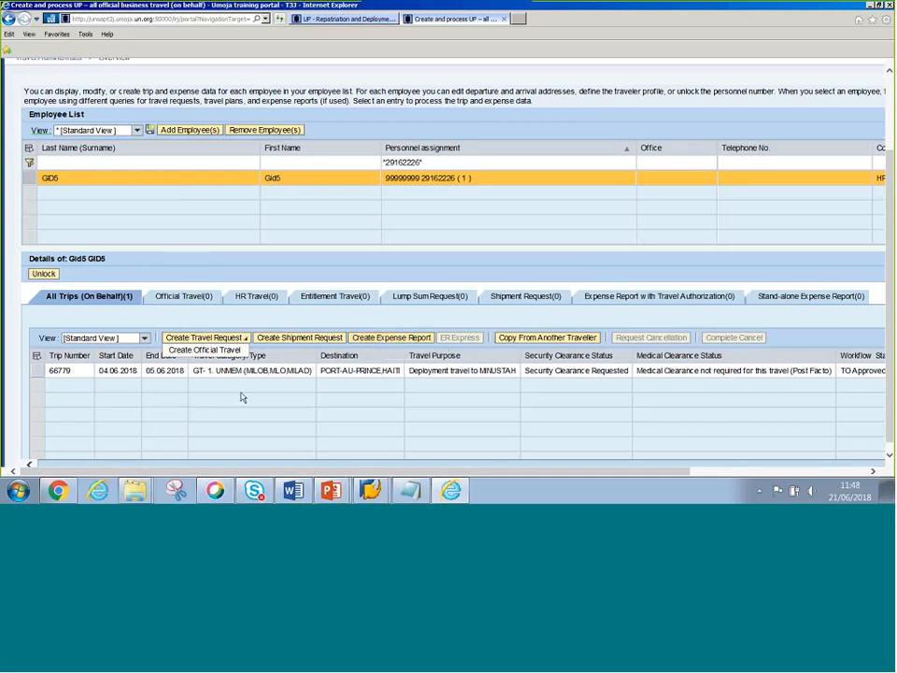
click(38, 371)
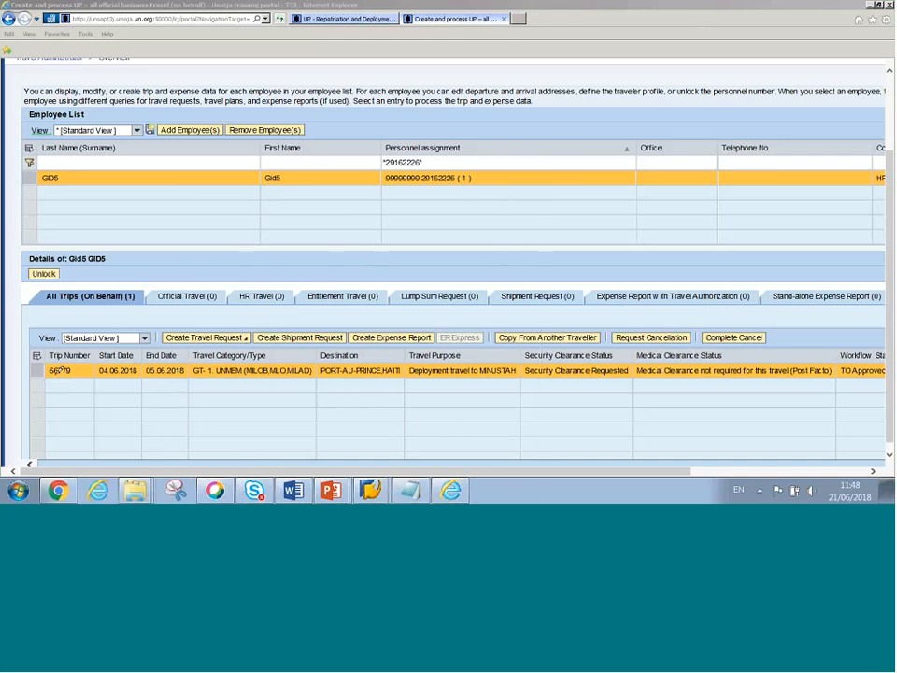
click(62, 370)
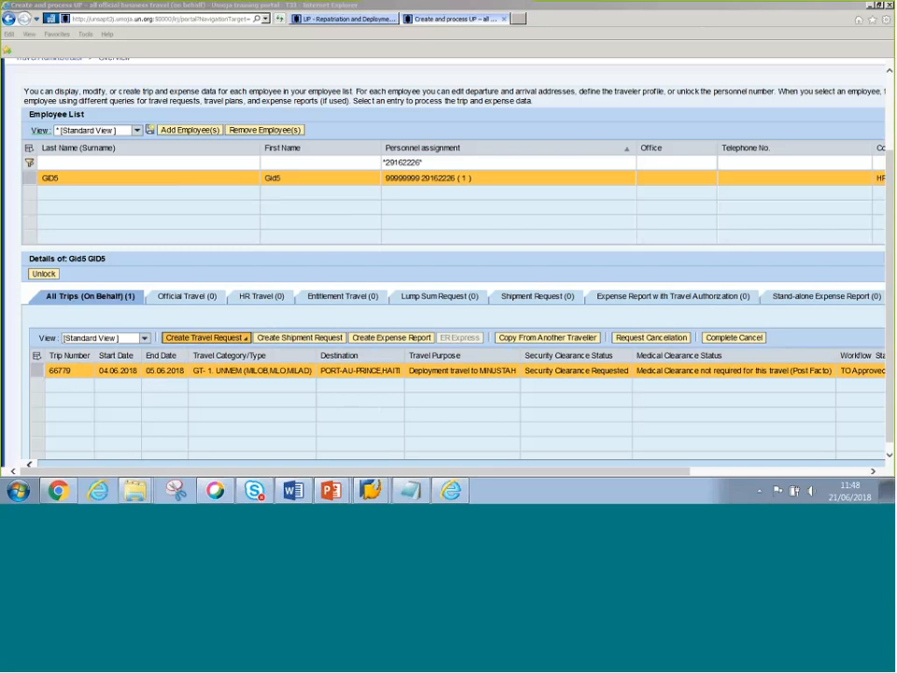
click(203, 337)
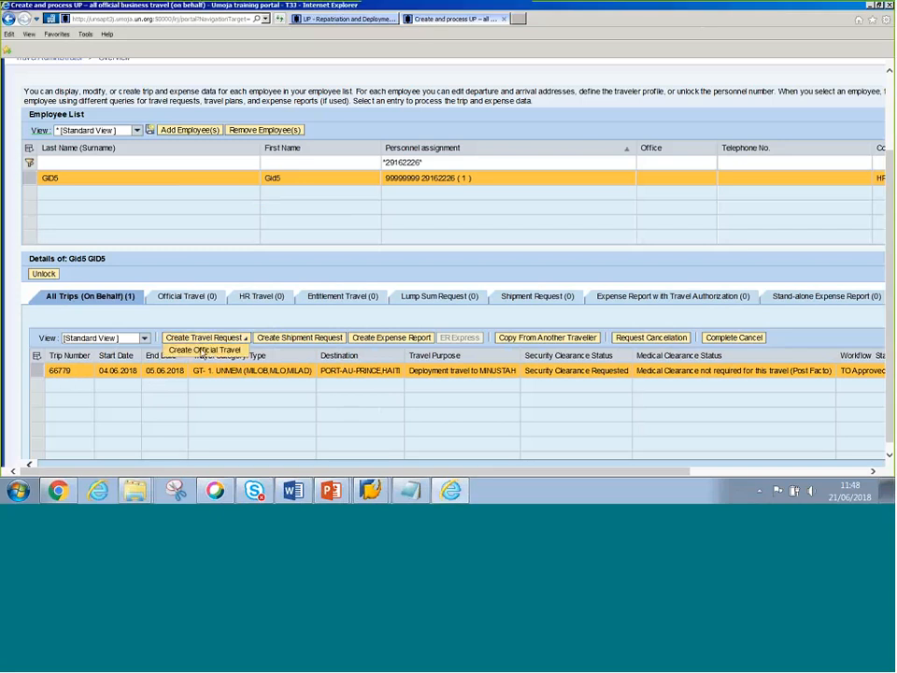
- Create an official travel request with type 01. Official business and tick supervisor approval
click(203, 351)
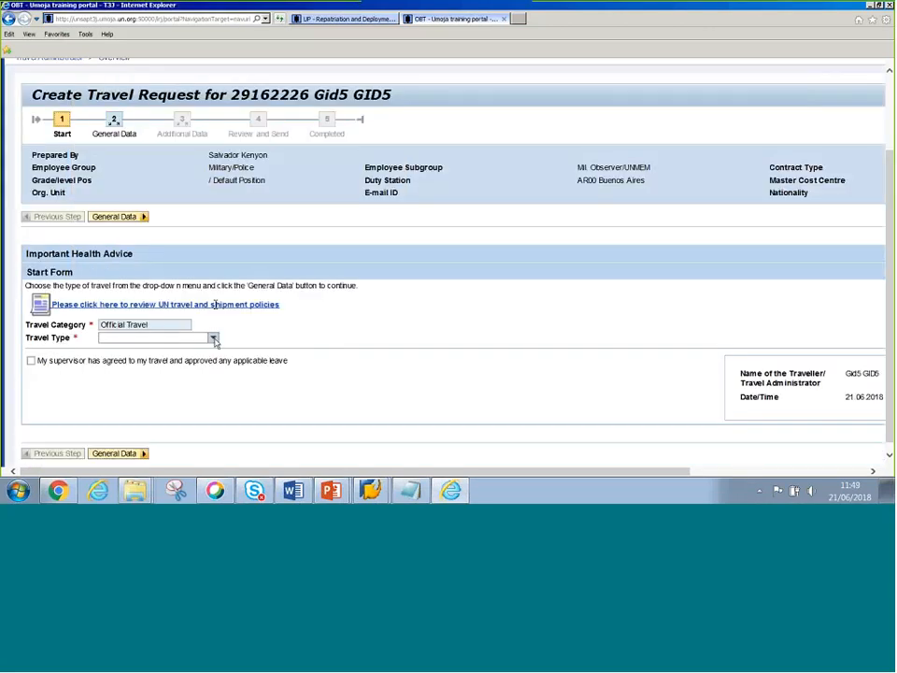
click(213, 339)
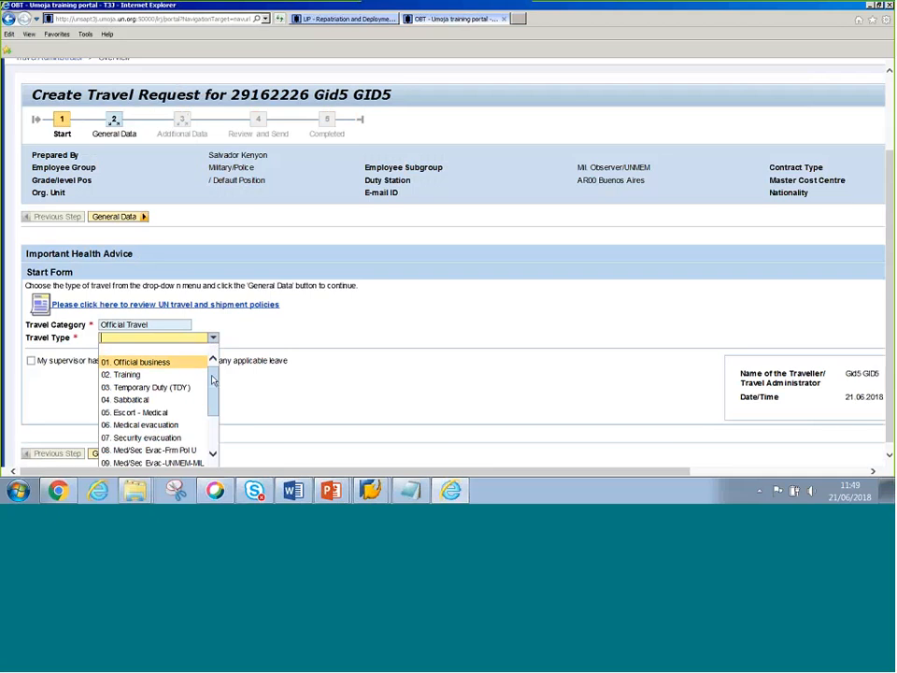
mouse_move(212, 377)
mouse_down()
mouse_move(213, 387)
mouse_move(216, 373)
mouse_up()
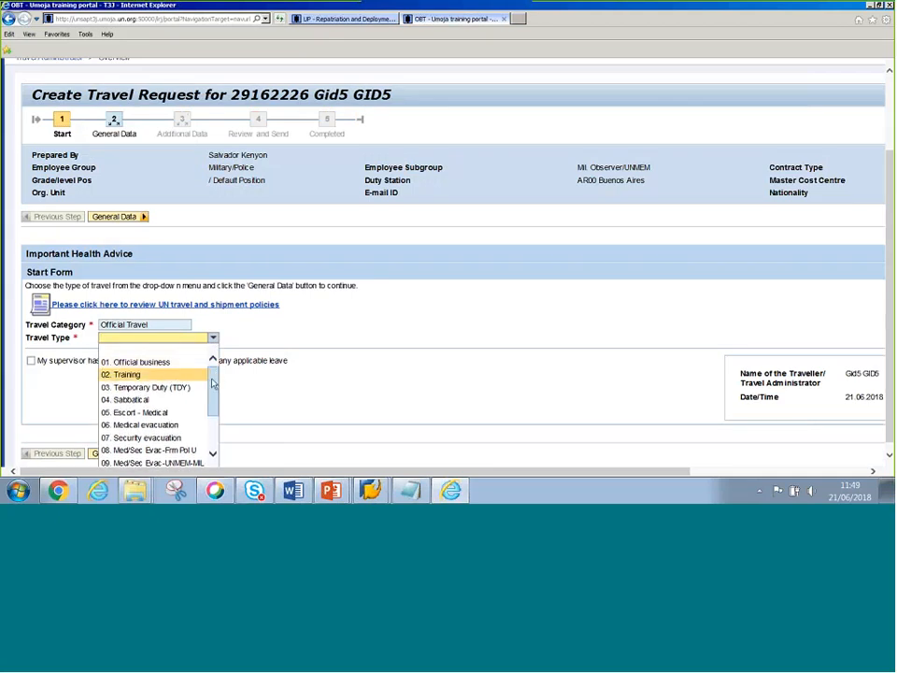
scroll(213, 383, down, 2)
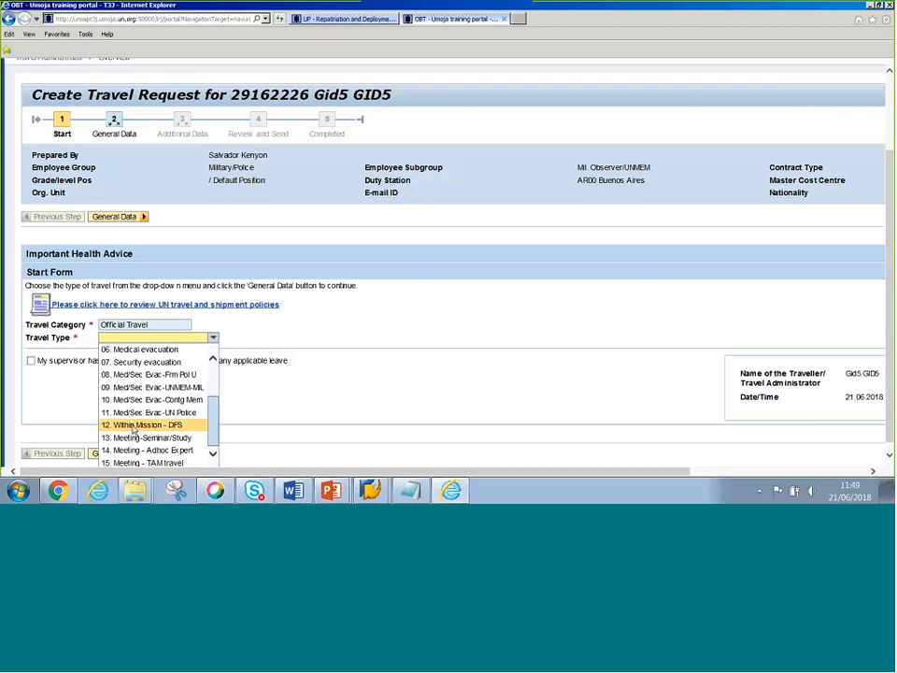
scroll(201, 430, up, 3)
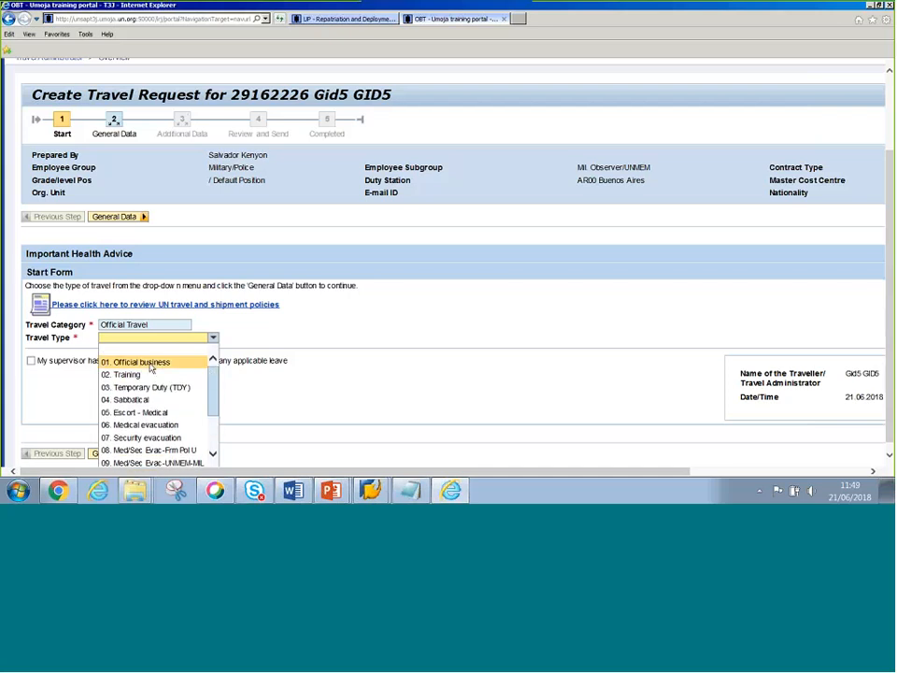
click(140, 363)
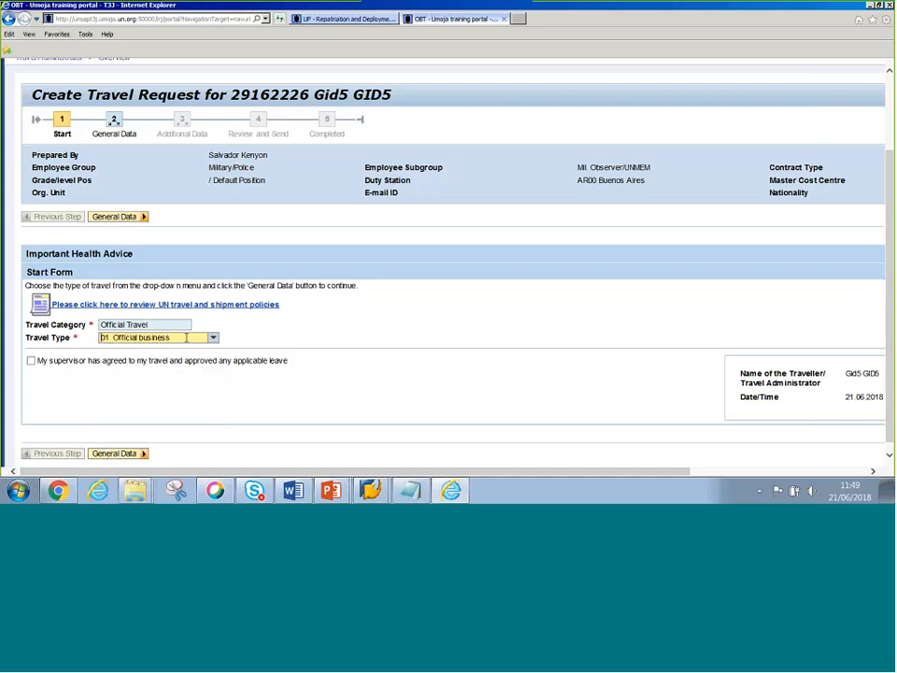
click(31, 362)
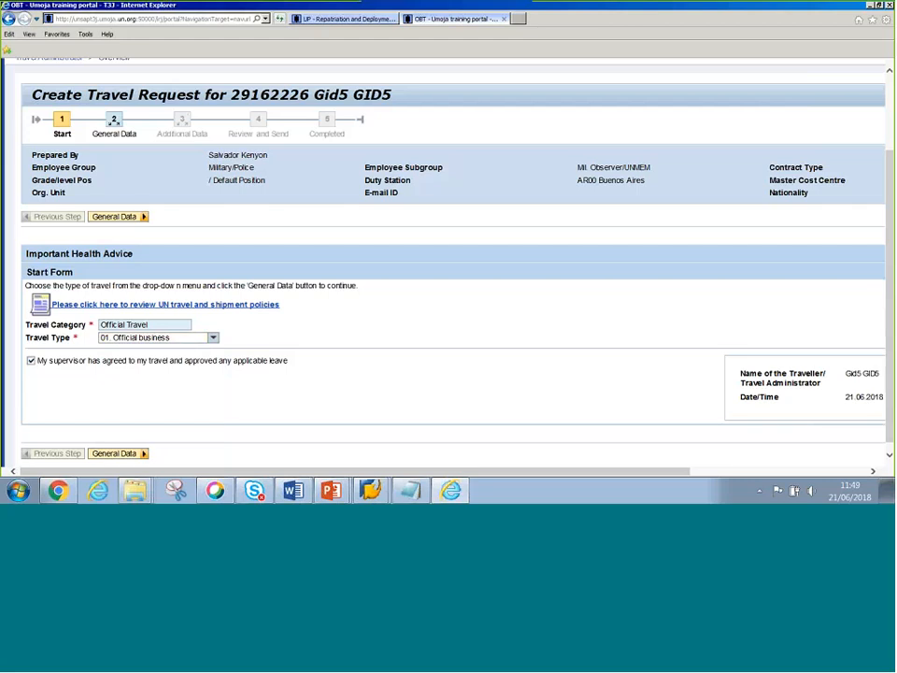
drag(230, 94, 308, 94)
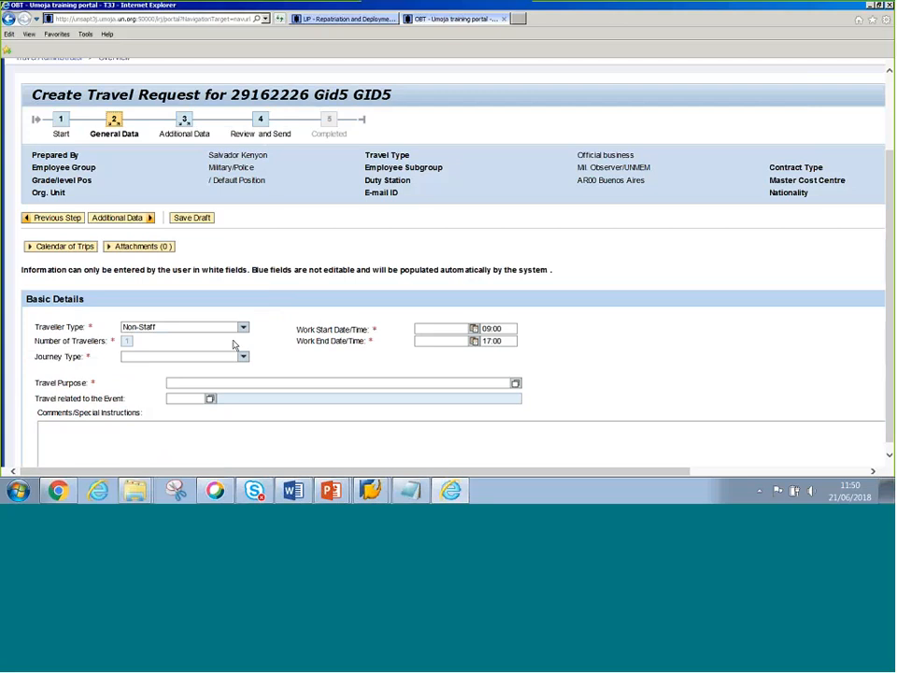
scroll(240, 346, down, 1)
scroll(240, 344, down, 2)
scroll(240, 342, down, 1)
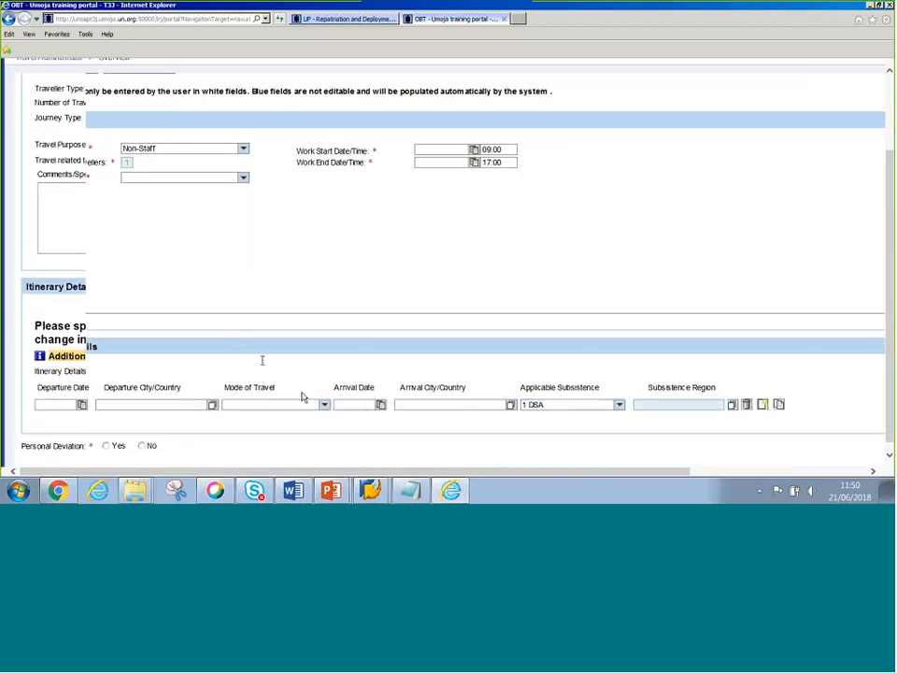
click(323, 406)
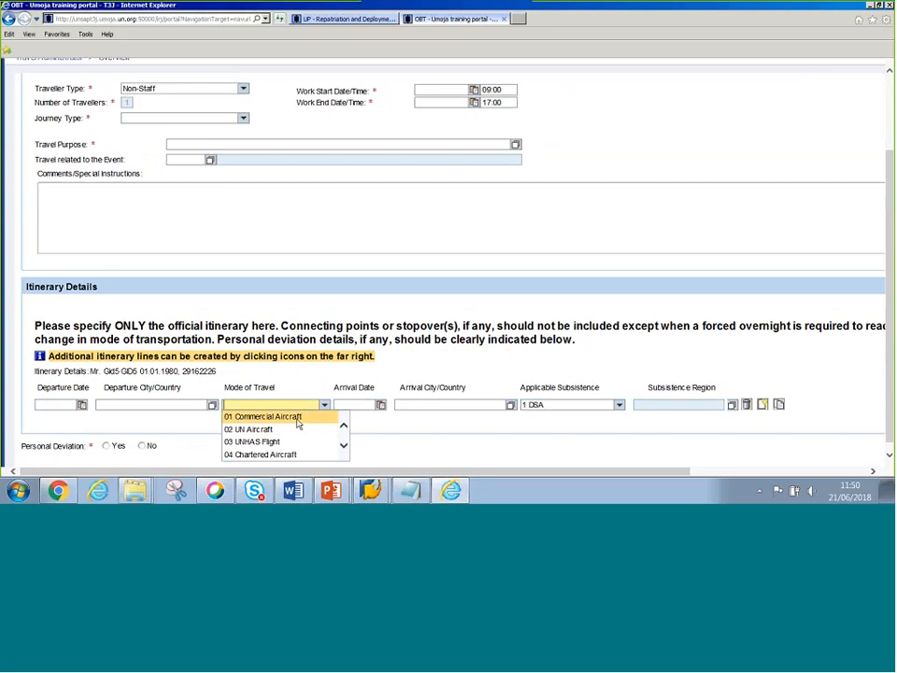
click(344, 447)
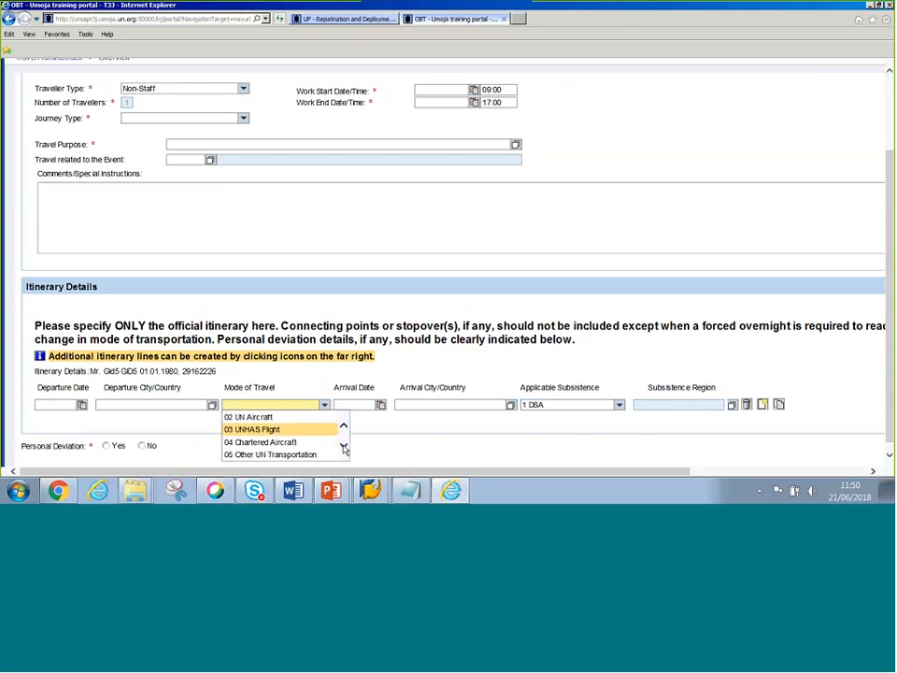
click(344, 447)
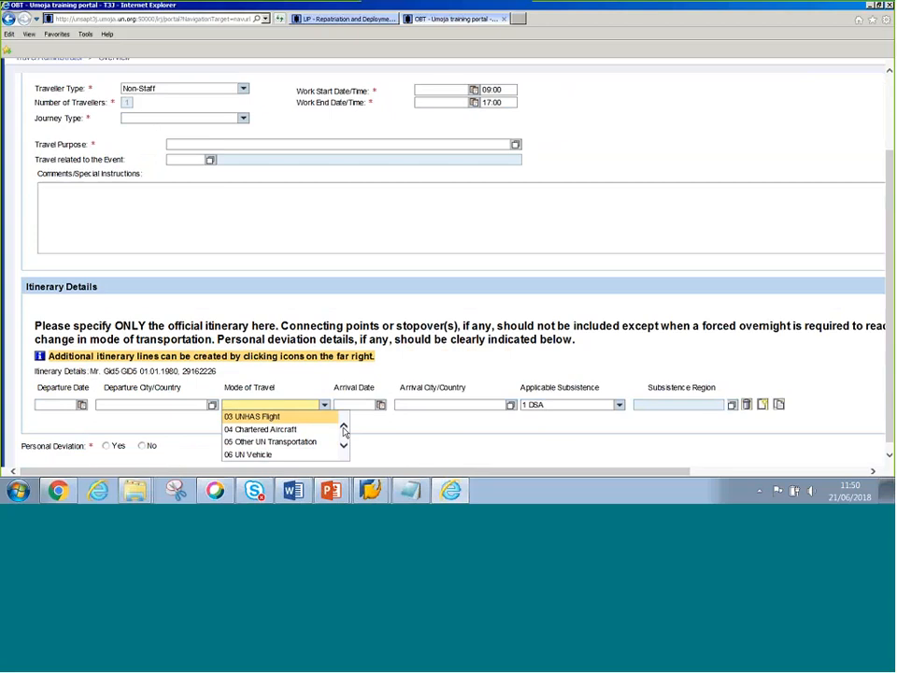
click(305, 282)
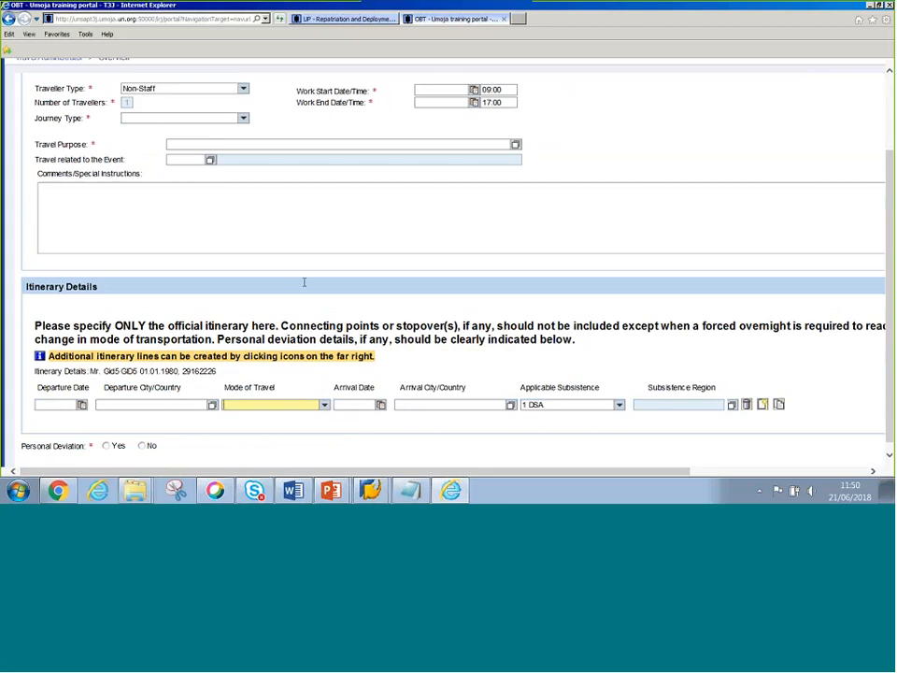
drag(890, 215, 889, 173)
scroll(147, 79, up, 3)
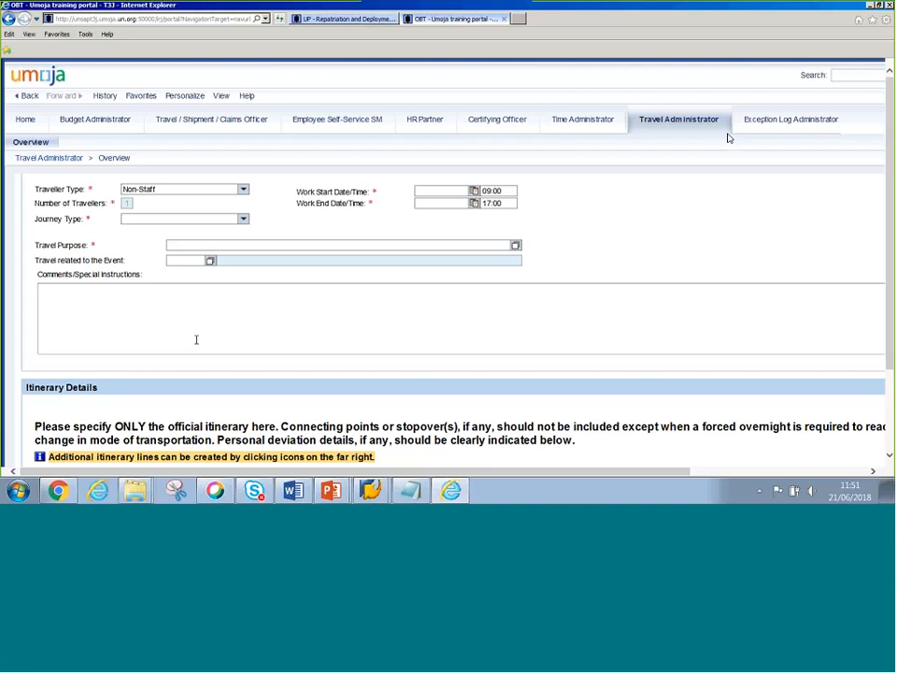
click(778, 161)
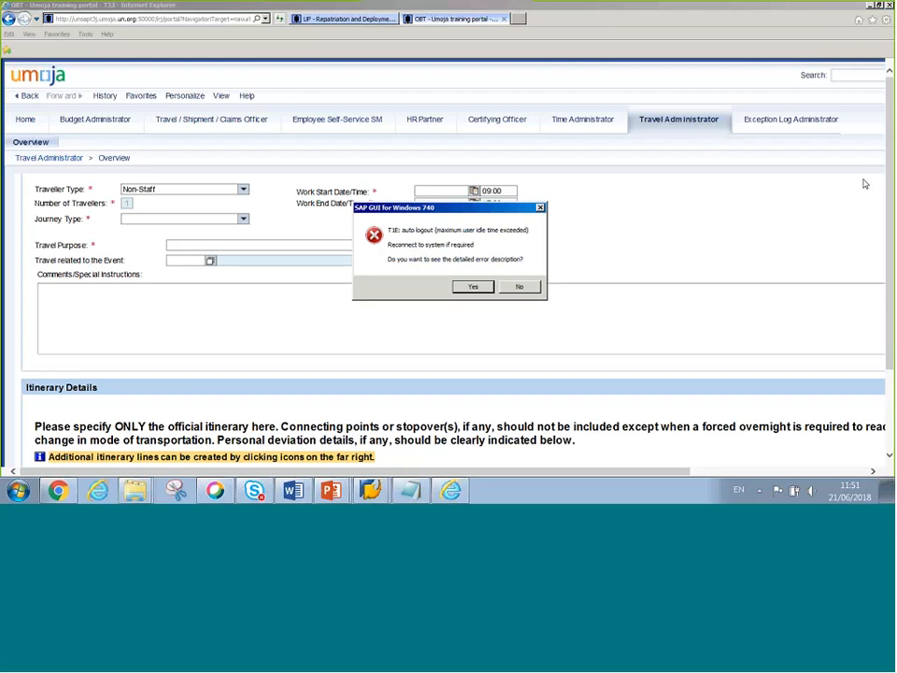
click(520, 287)
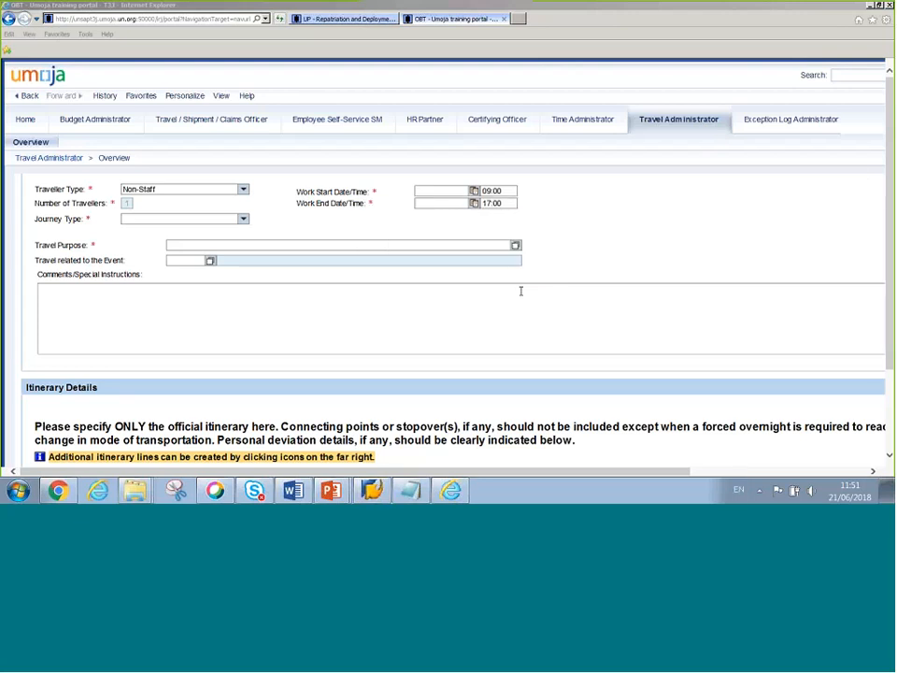